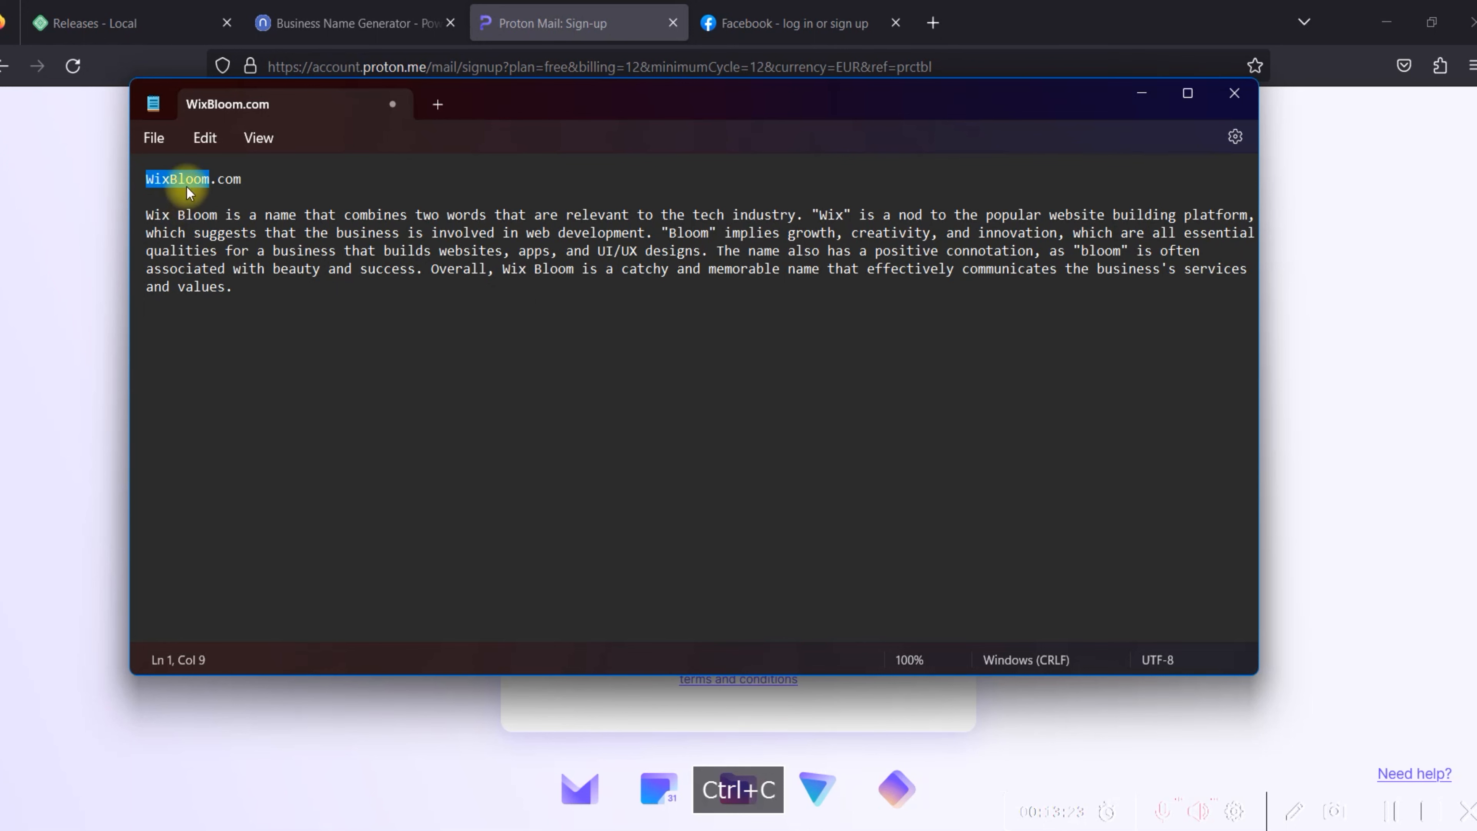
pyautogui.rightClick(176, 183)
pyautogui.click(220, 290)
pyautogui.click(52, 337)
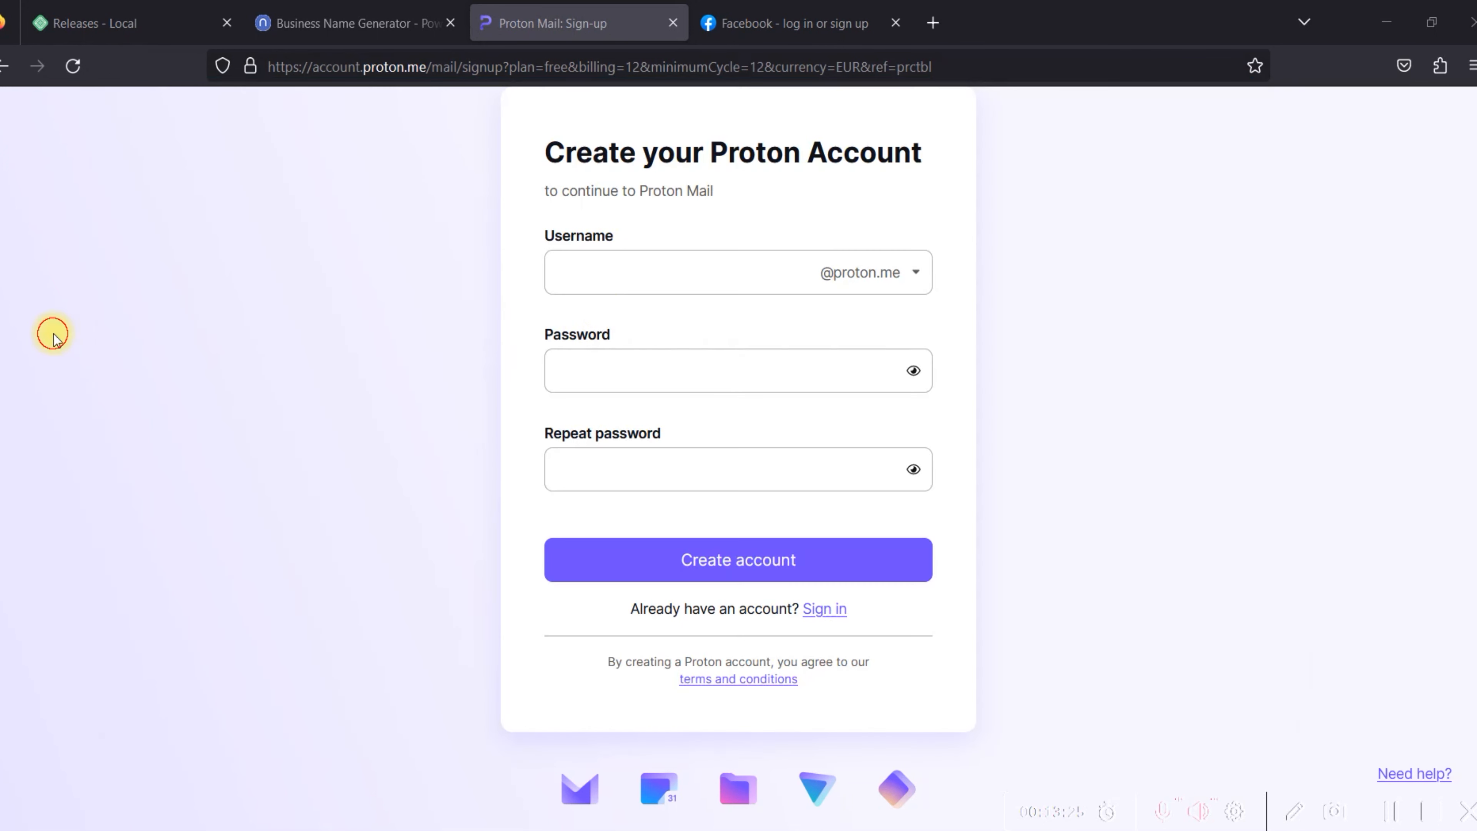
pyautogui.click(617, 277)
pyautogui.rightClick(635, 278)
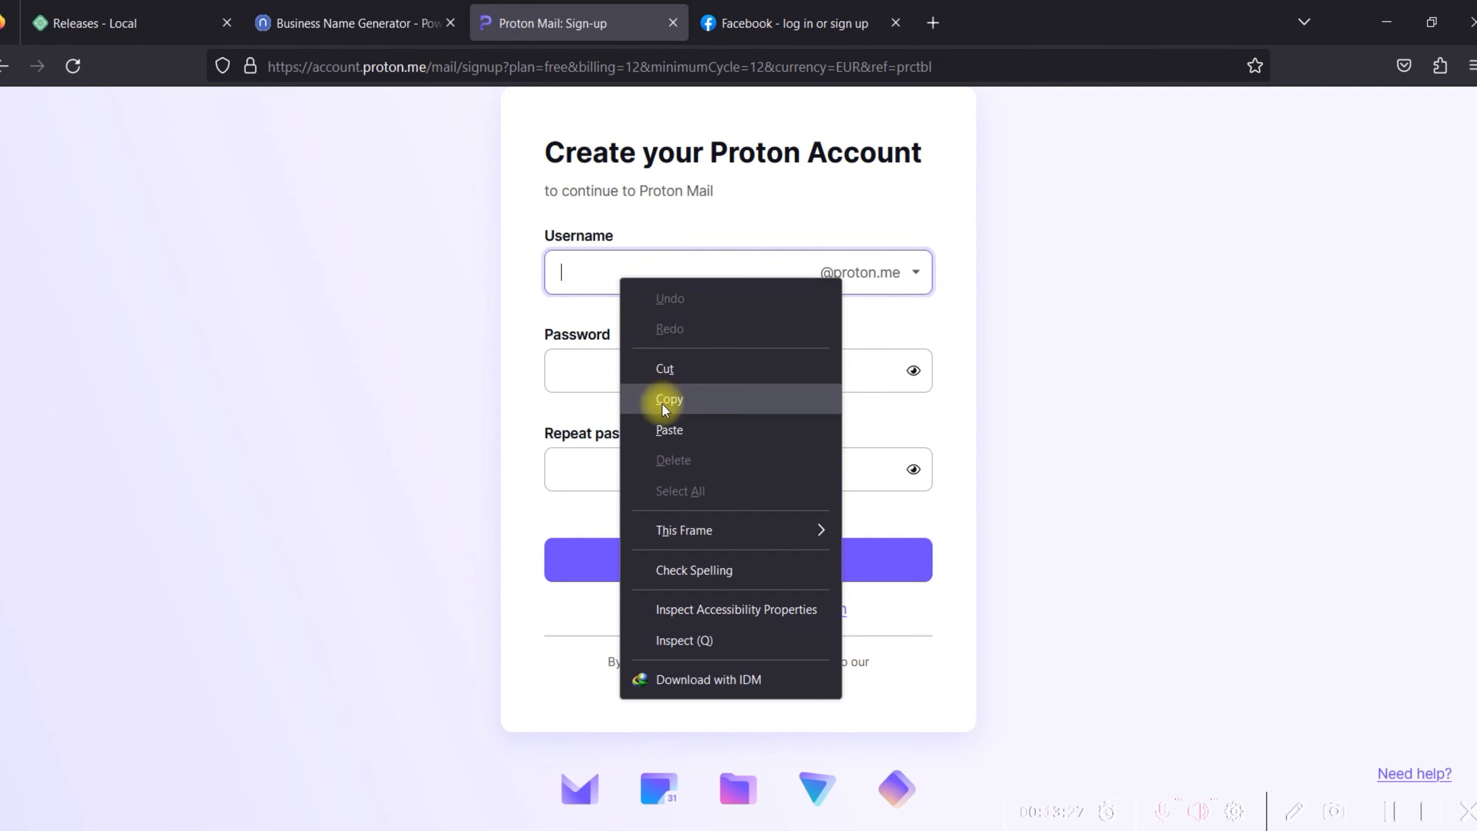
pyautogui.click(675, 423)
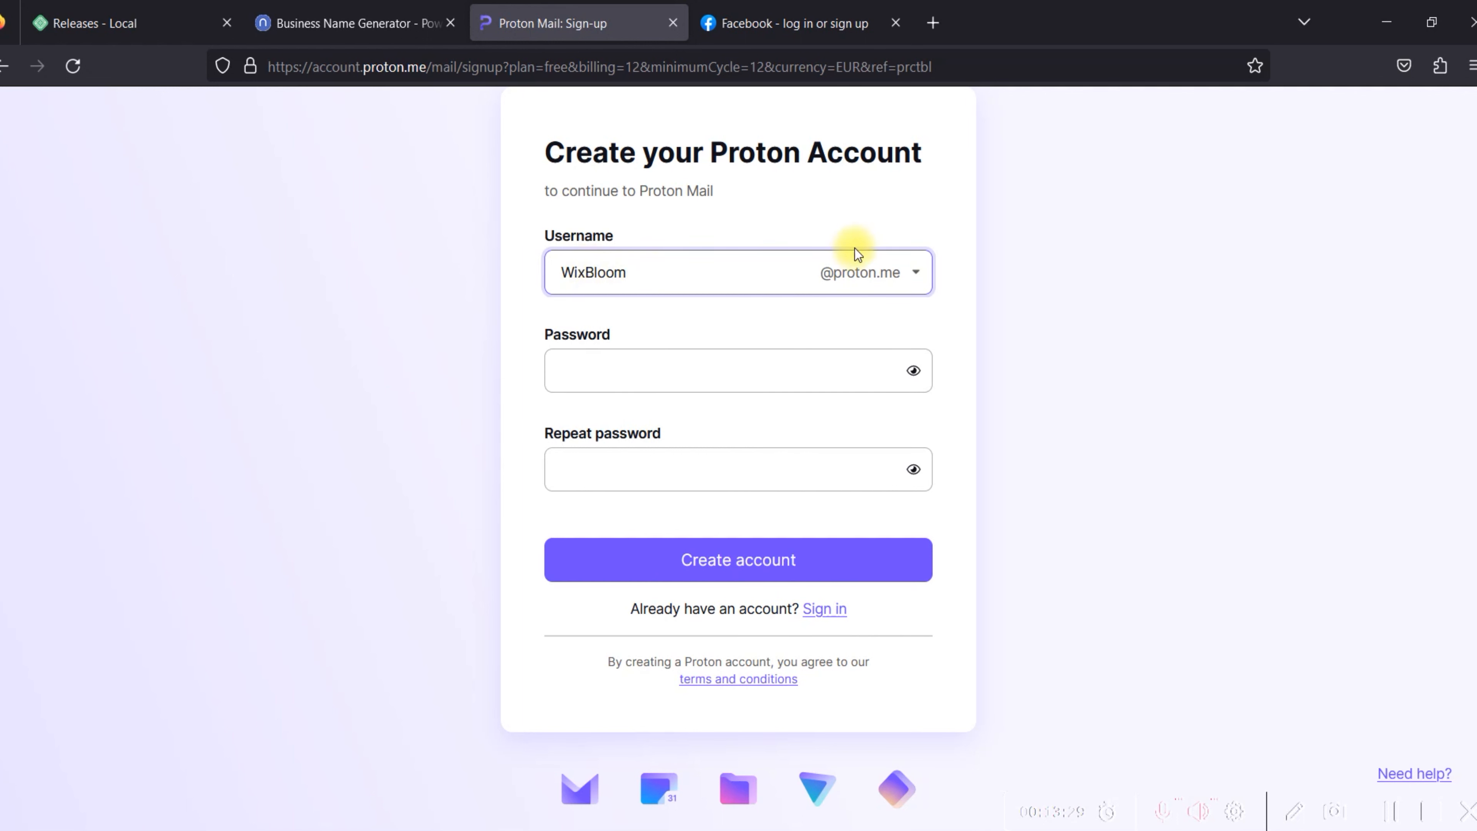
pyautogui.click(902, 278)
pyautogui.click(864, 343)
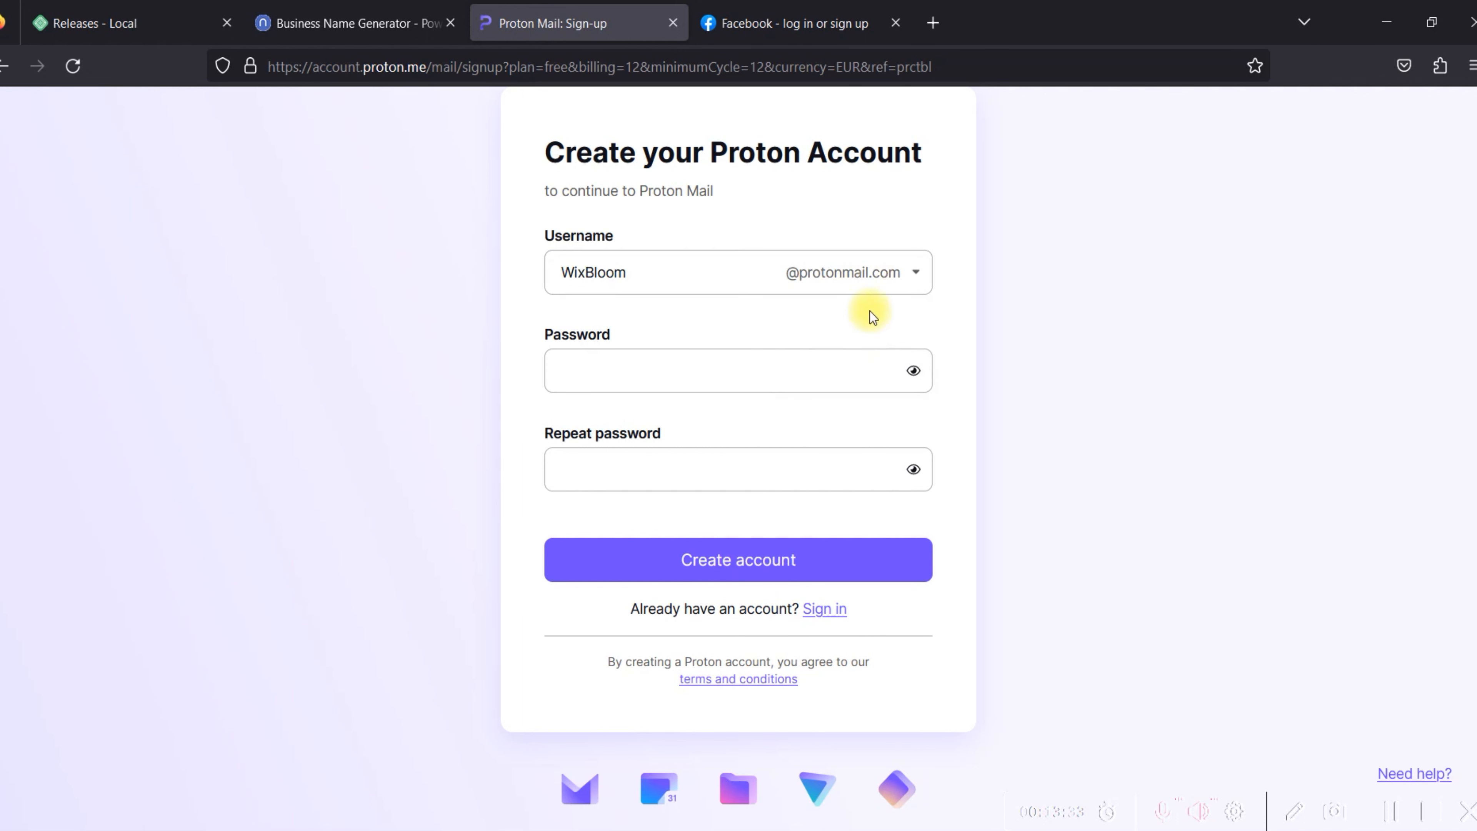
pyautogui.moveTo(645, 275); pyautogui.dragTo(537, 280)
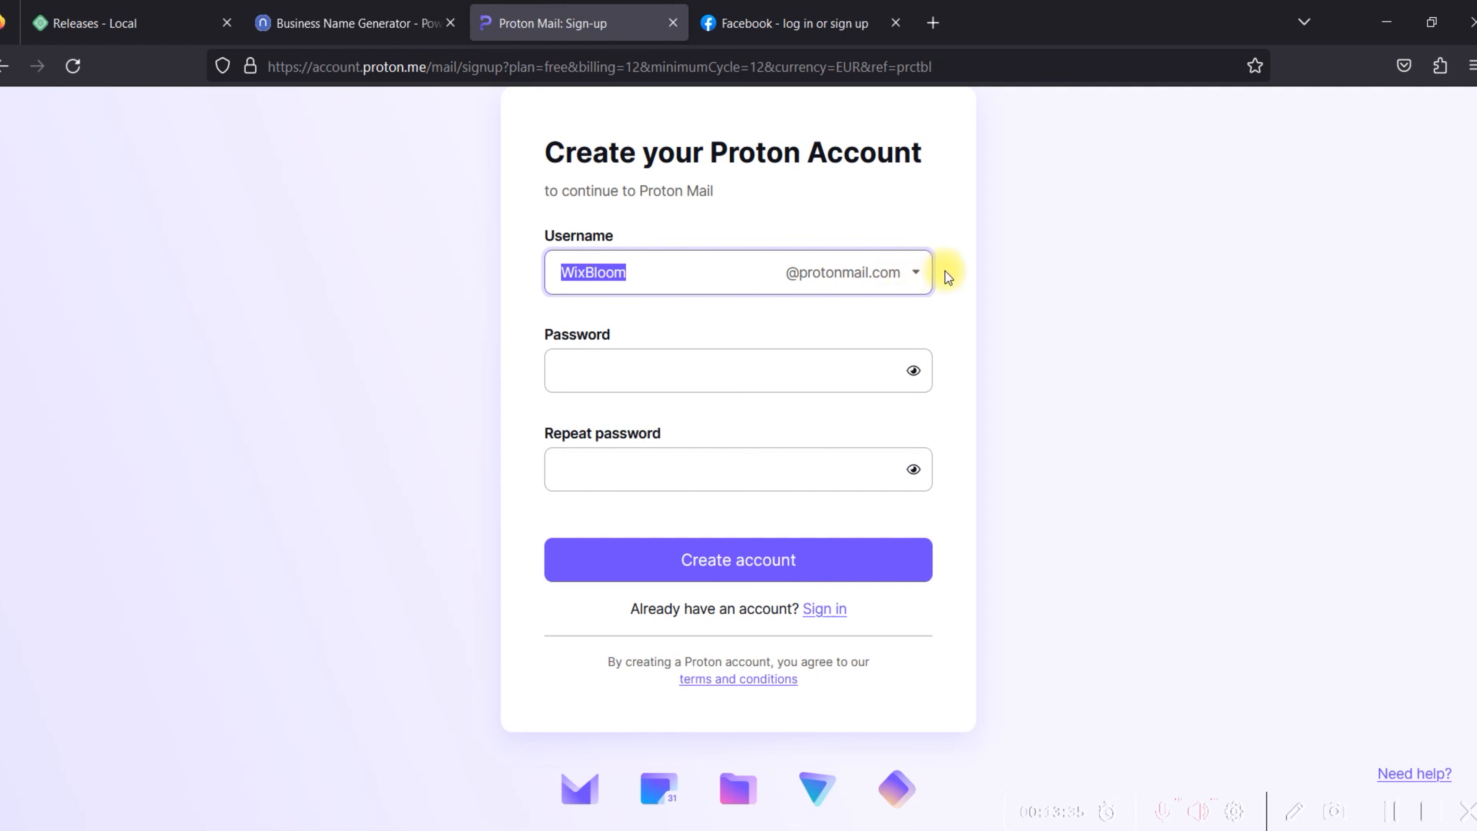
# Fill in a Firefox-generated password, copy it, and submit the account without saving the login.
pyautogui.click(775, 365)
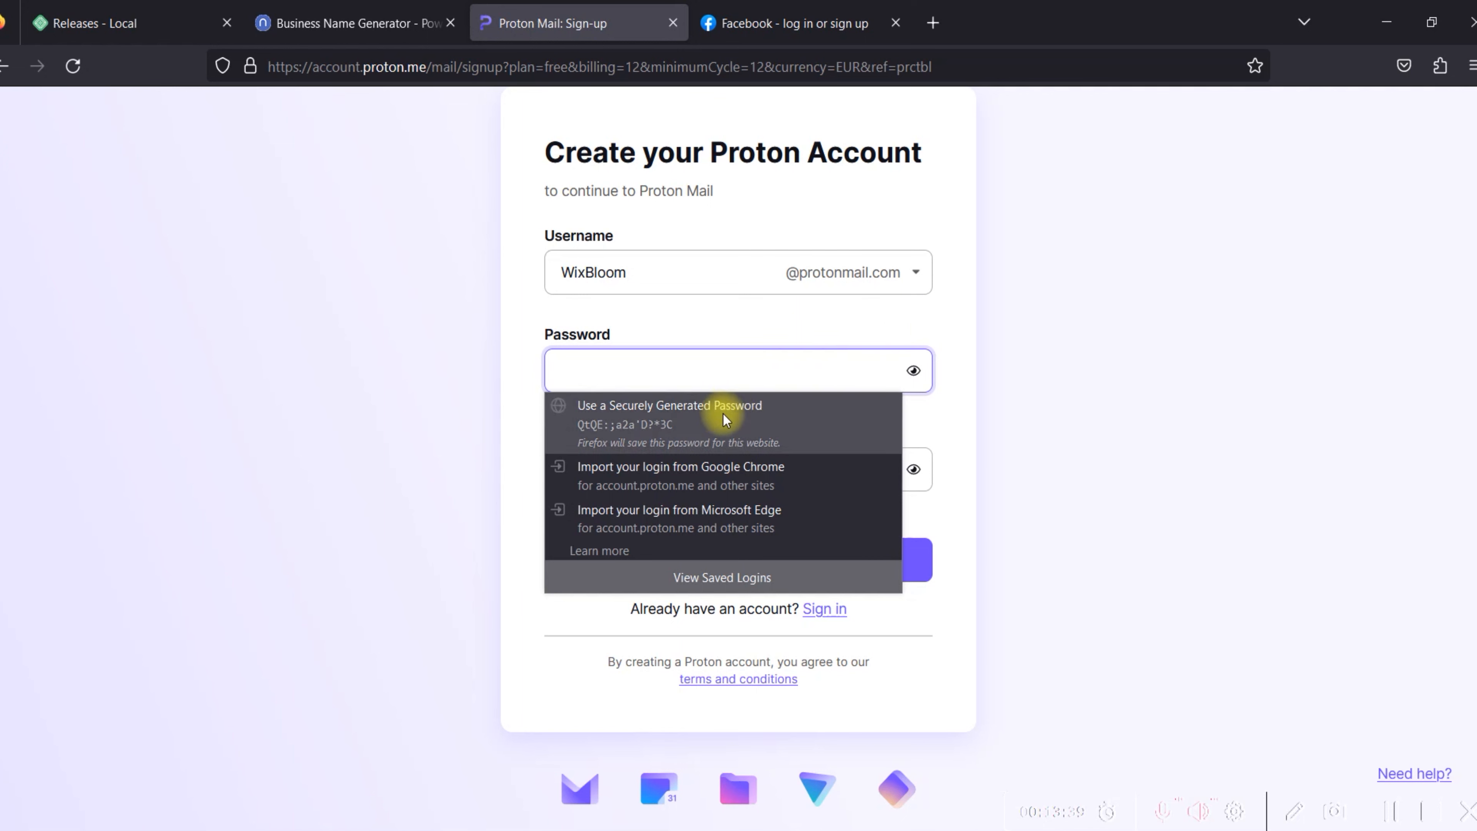
pyautogui.click(686, 418)
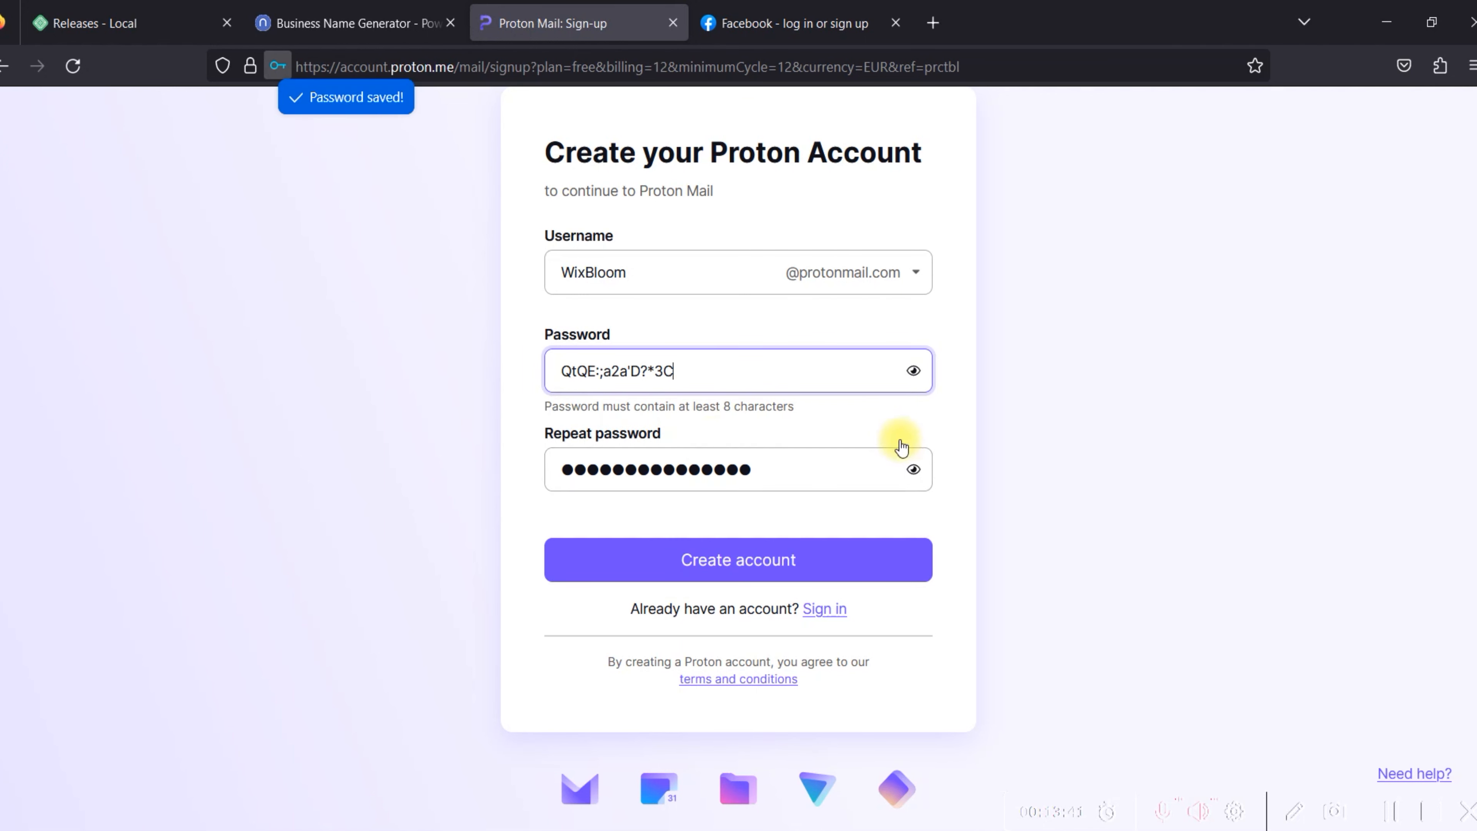
pyautogui.moveTo(739, 375); pyautogui.dragTo(538, 373)
pyautogui.rightClick(630, 373)
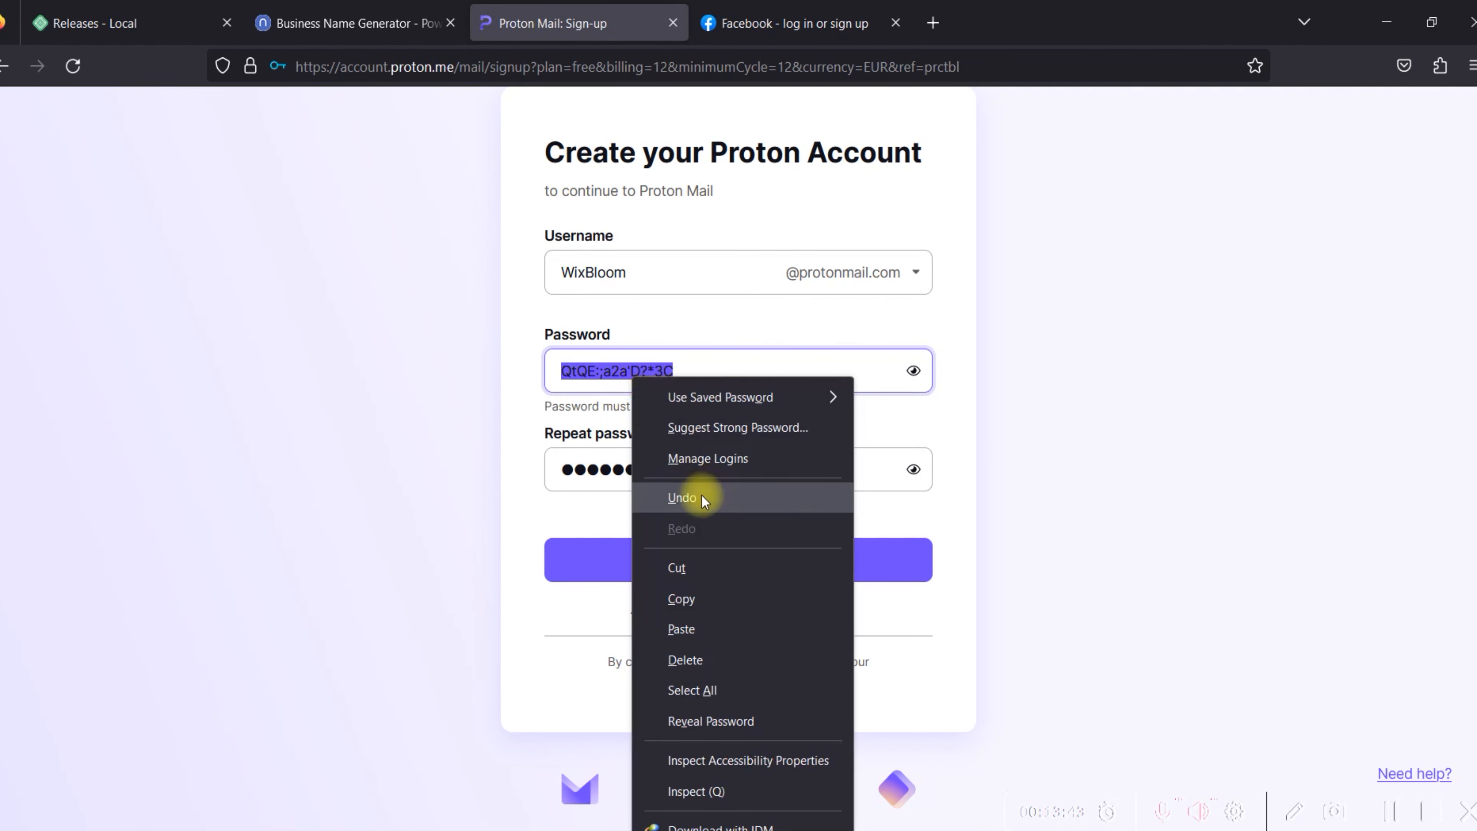
pyautogui.click(683, 601)
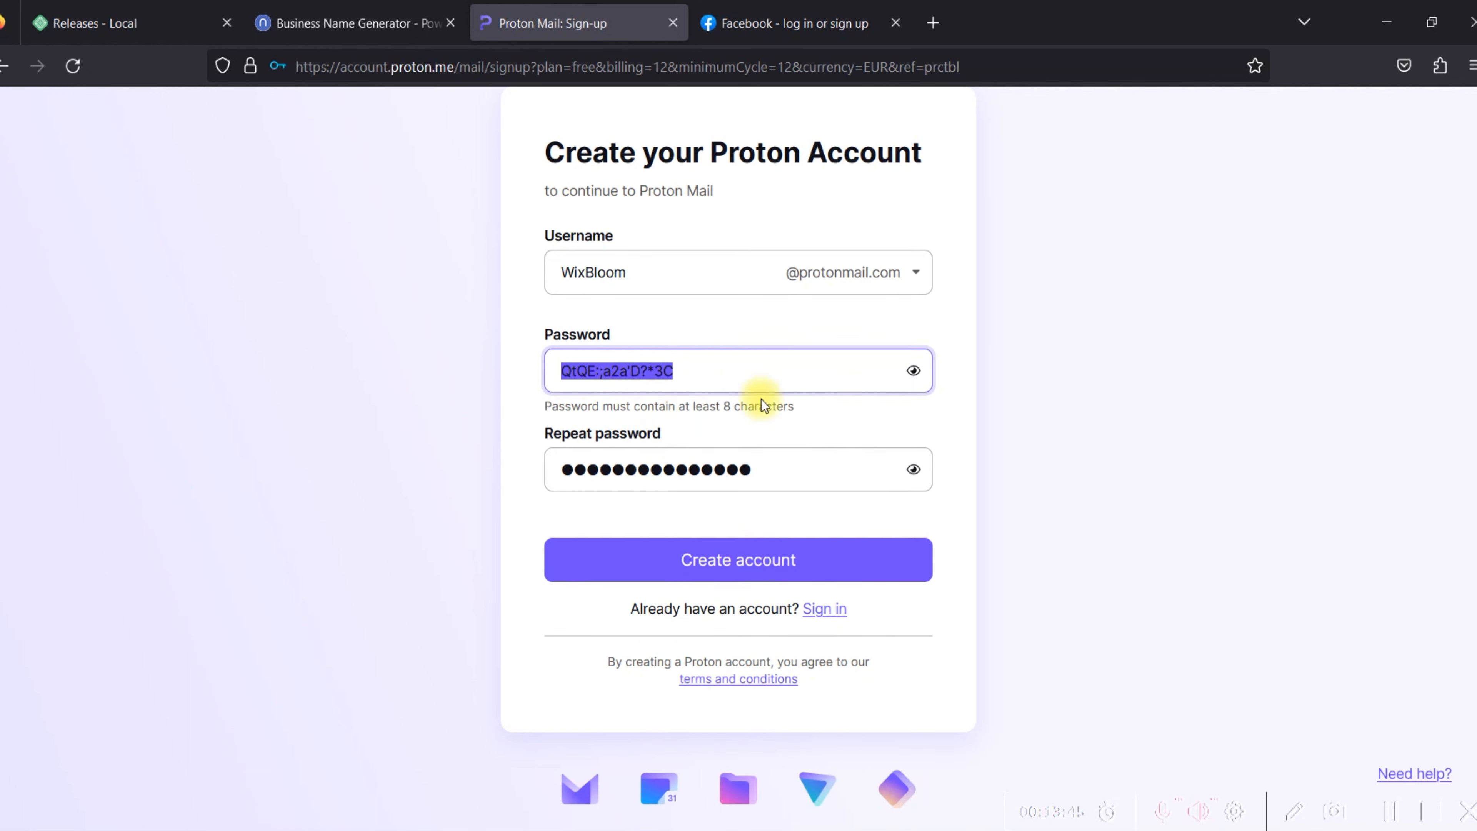
pyautogui.click(915, 372)
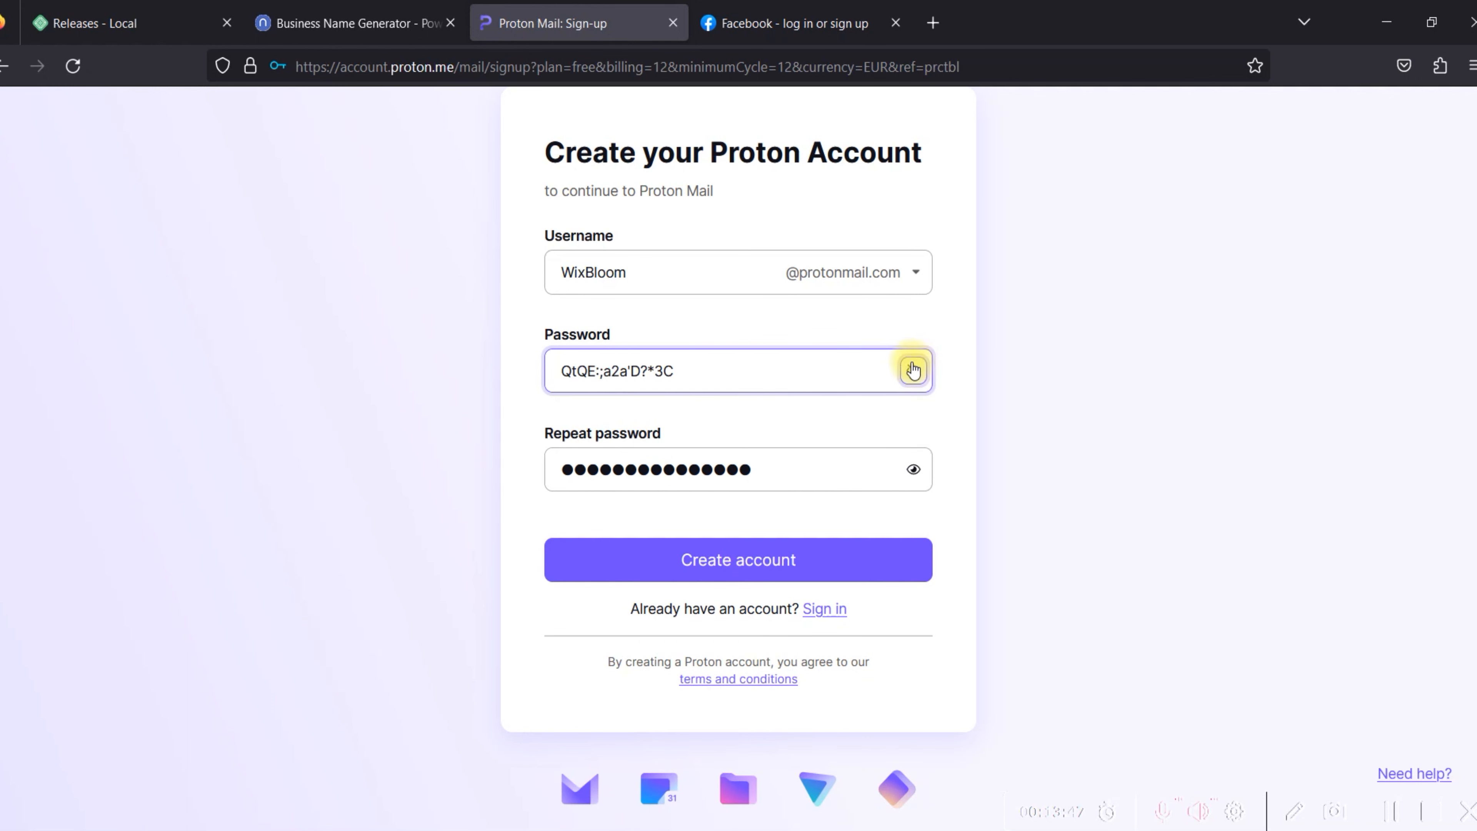
pyautogui.moveTo(698, 368); pyautogui.dragTo(569, 384)
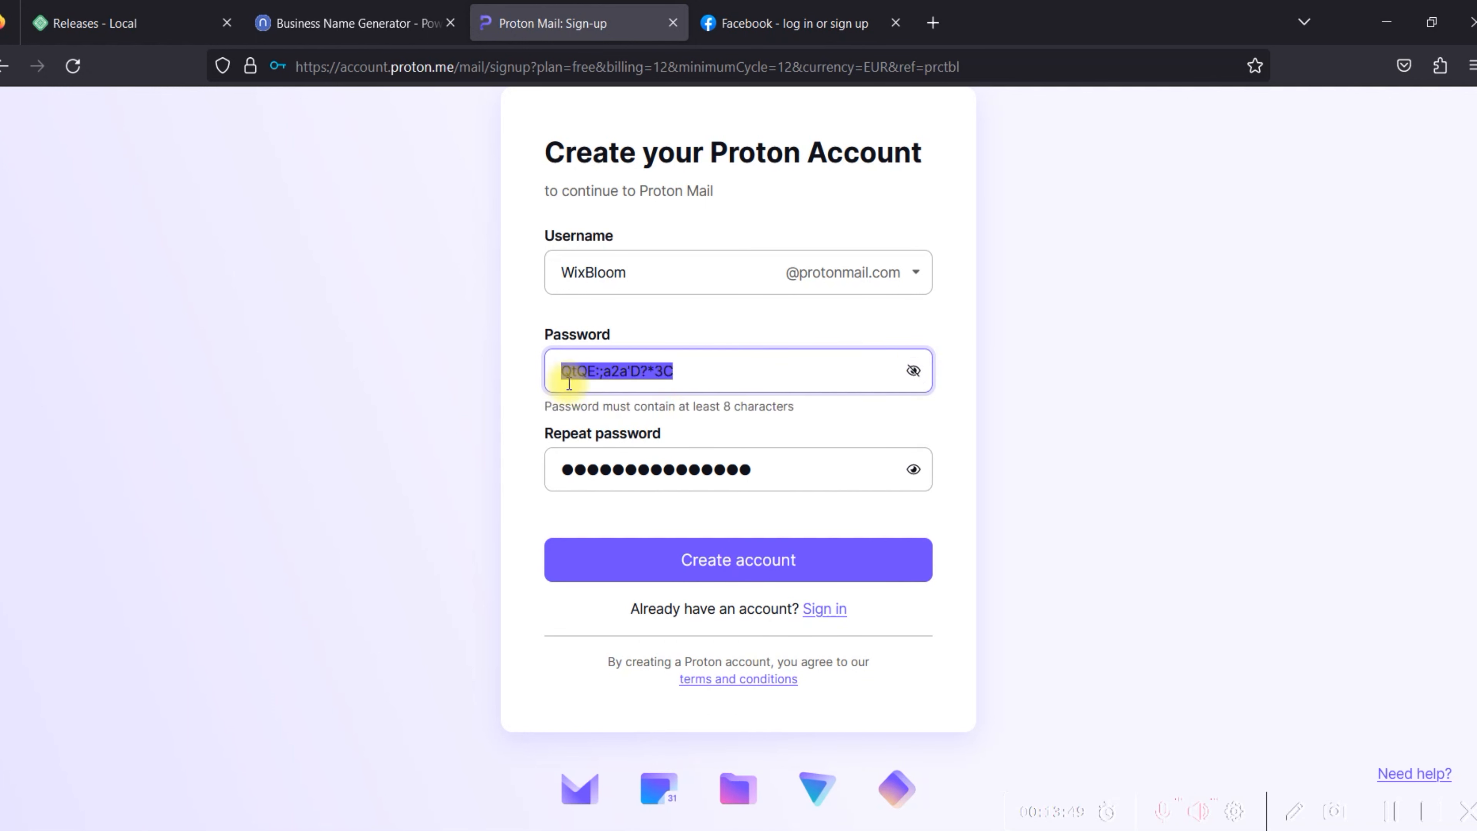
pyautogui.rightClick(657, 378)
pyautogui.click(708, 580)
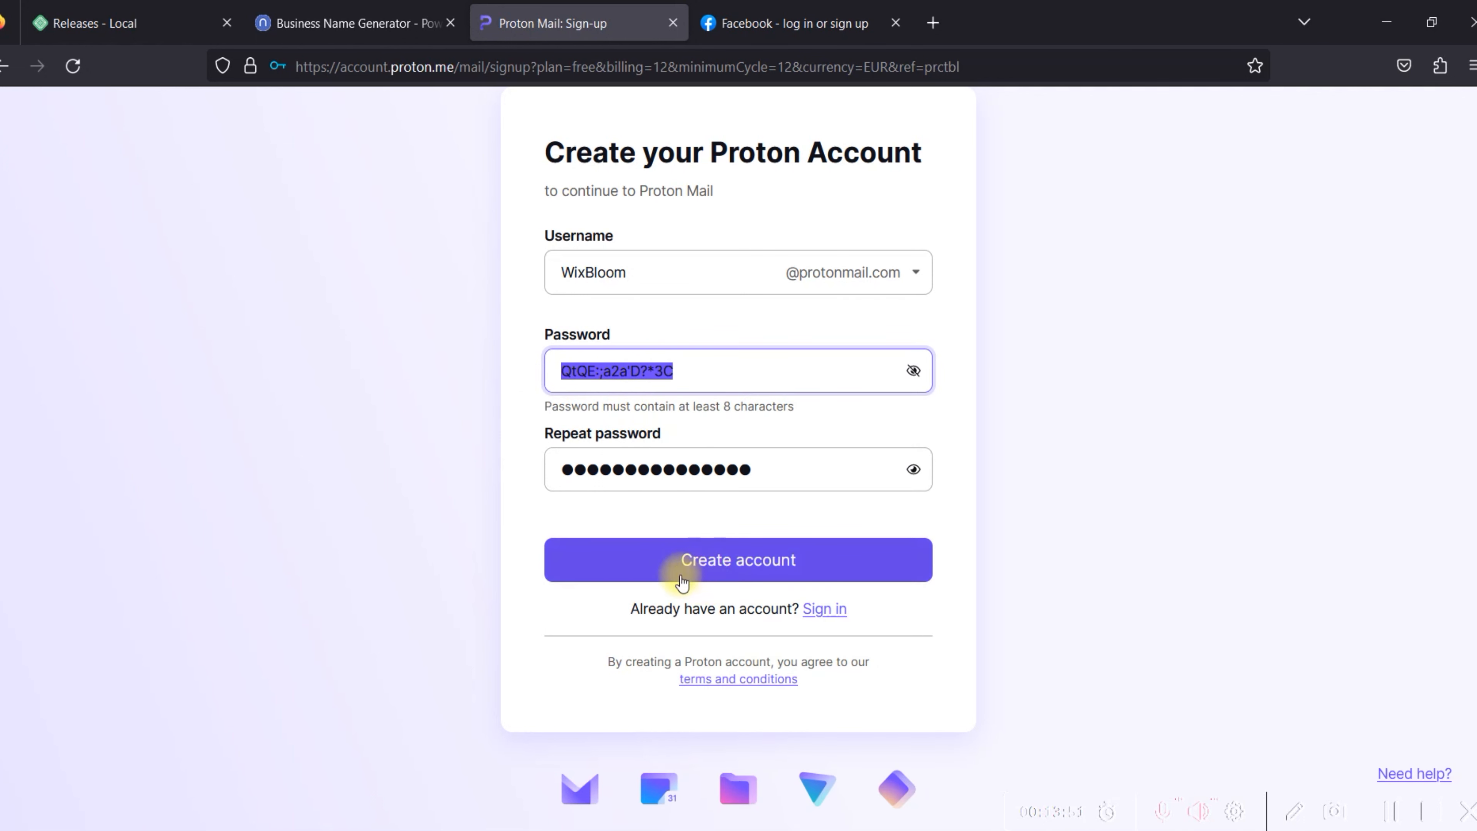
pyautogui.click(703, 568)
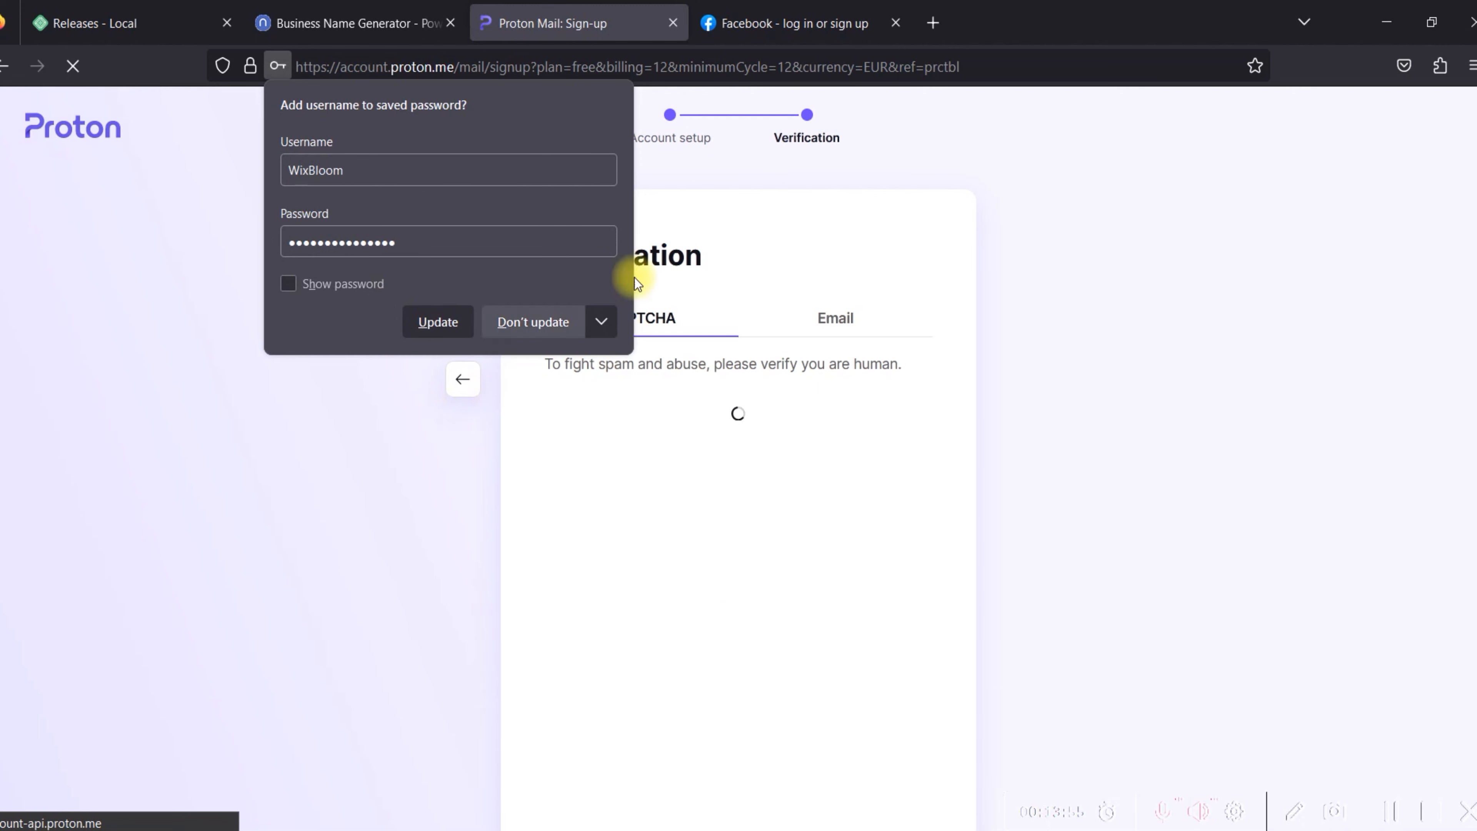
pyautogui.click(543, 324)
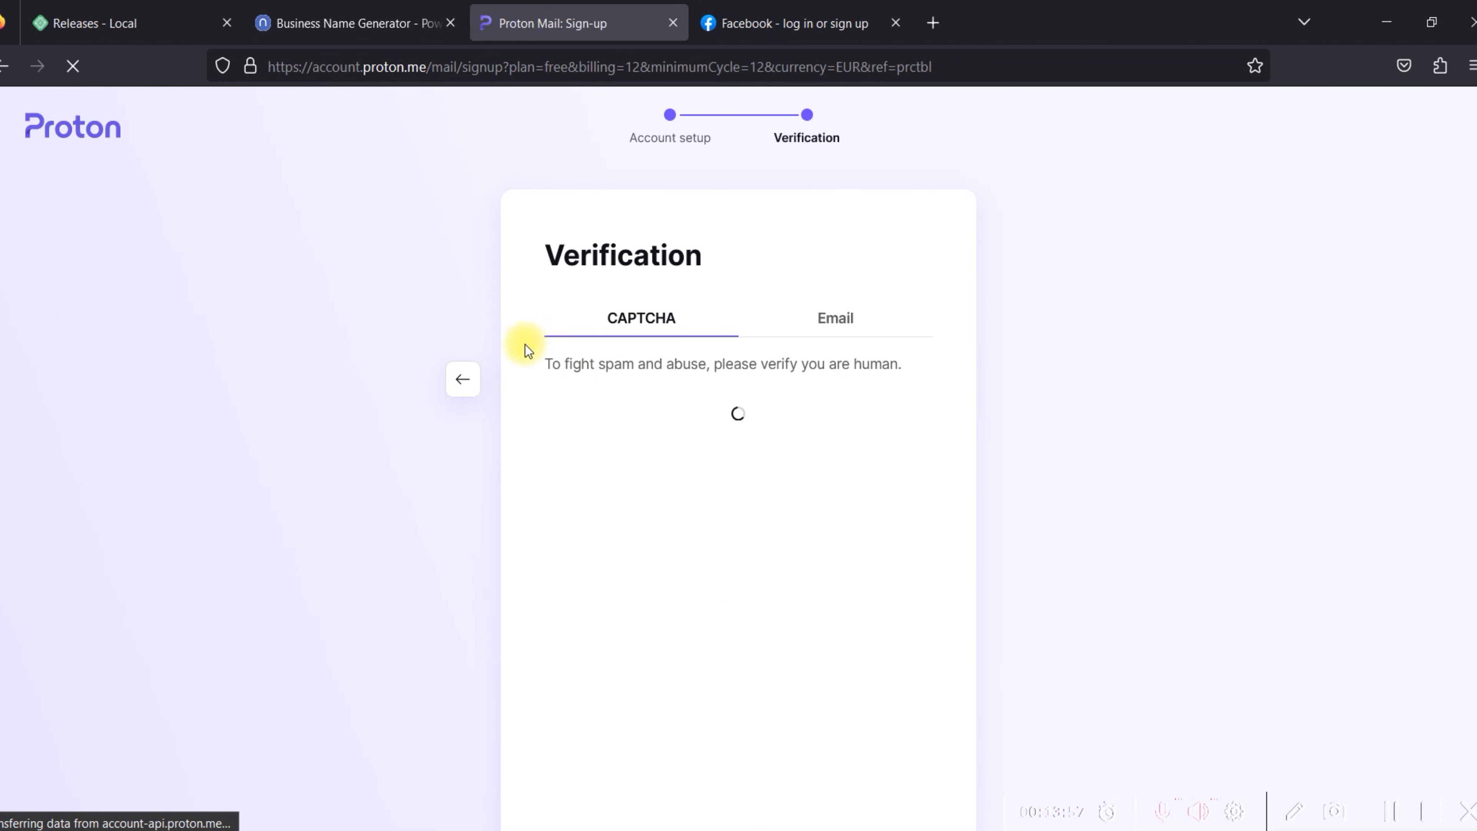
# Drag the CAPTCHA puzzle piece into the gap in the image and submit it.
pyautogui.scroll(-3, 672, 319)
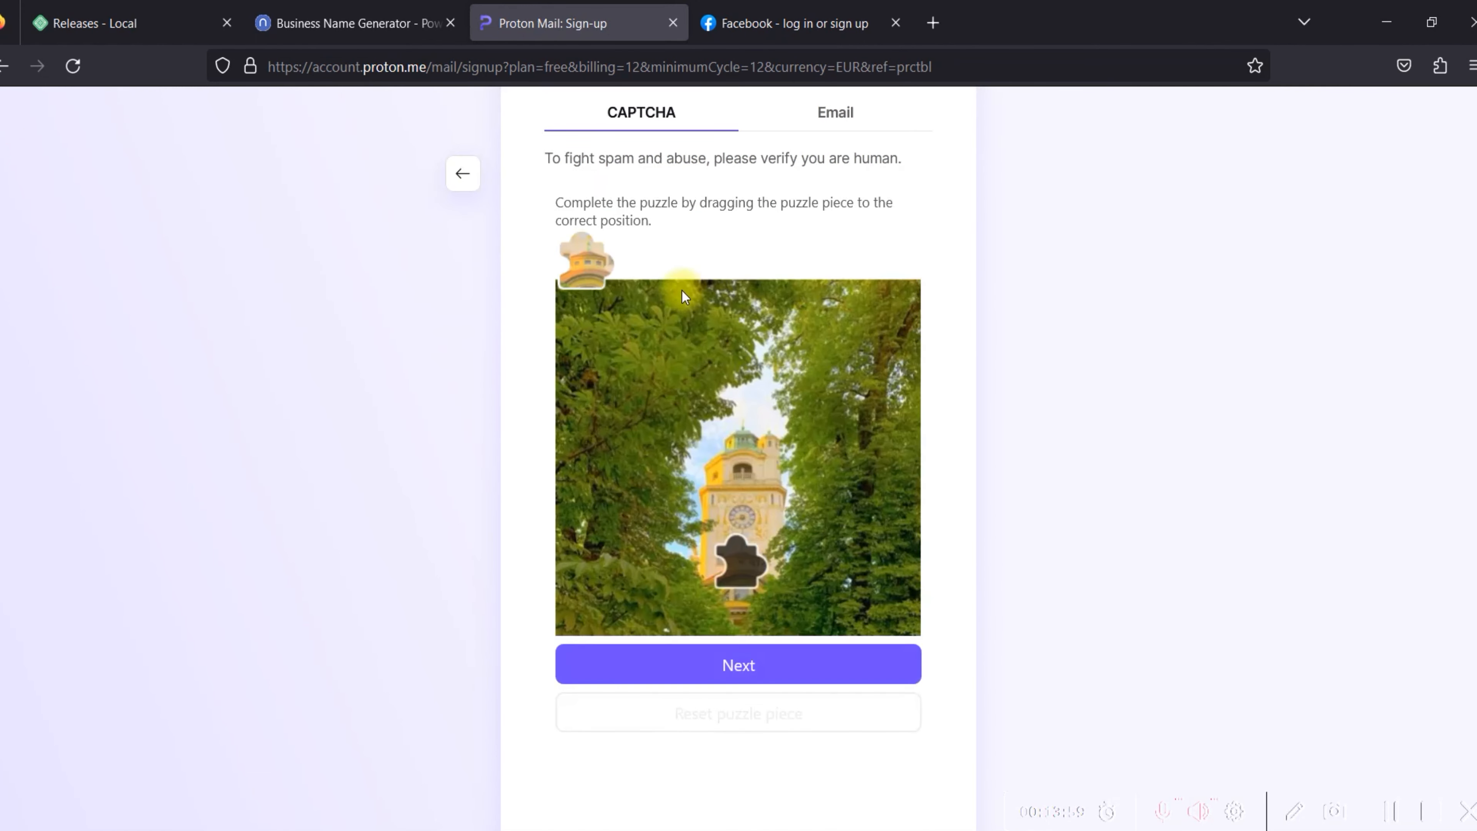
pyautogui.scroll(2, 564, 250)
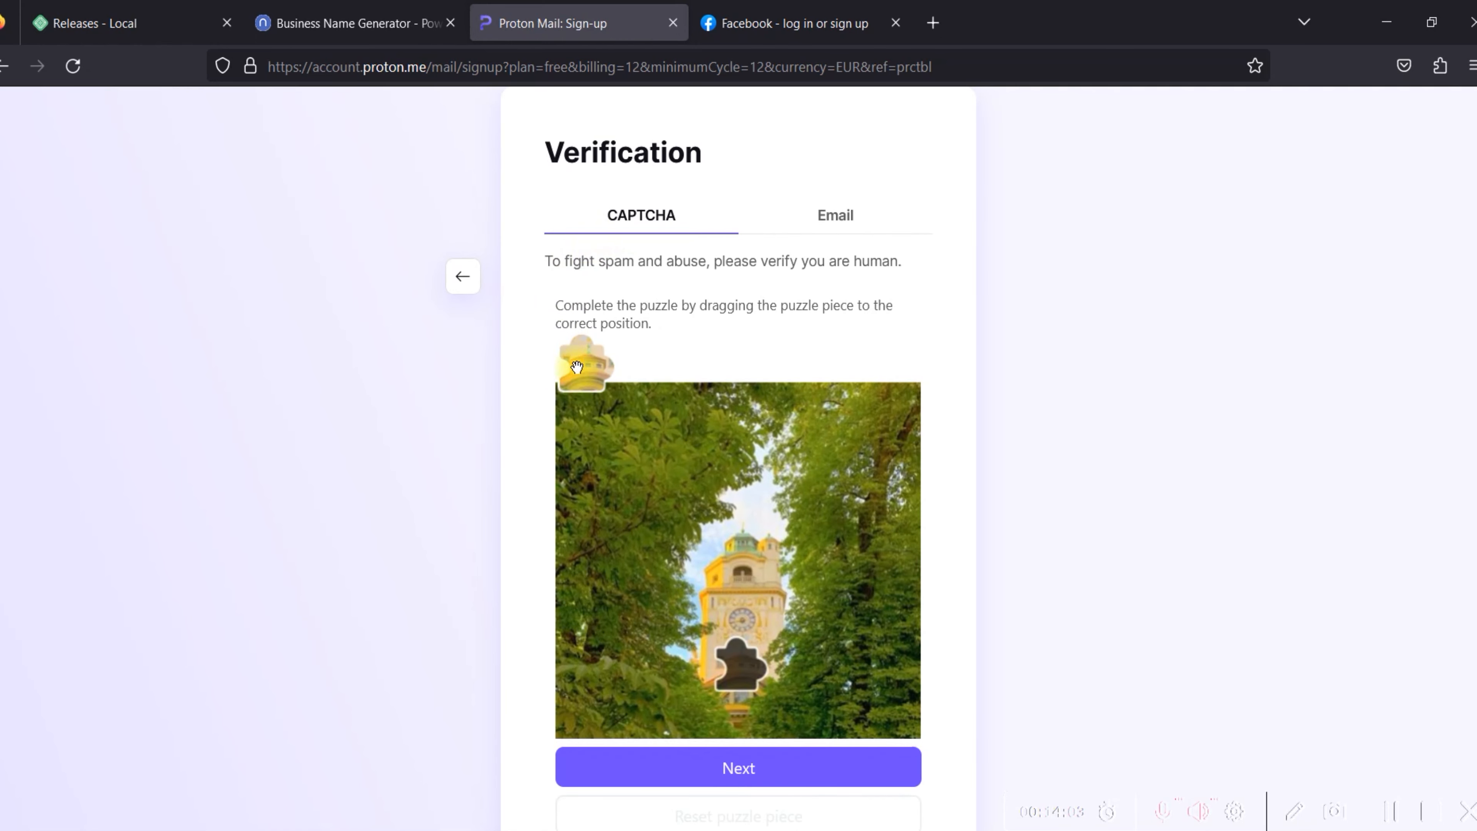
pyautogui.moveTo(584, 365); pyautogui.dragTo(737, 676)
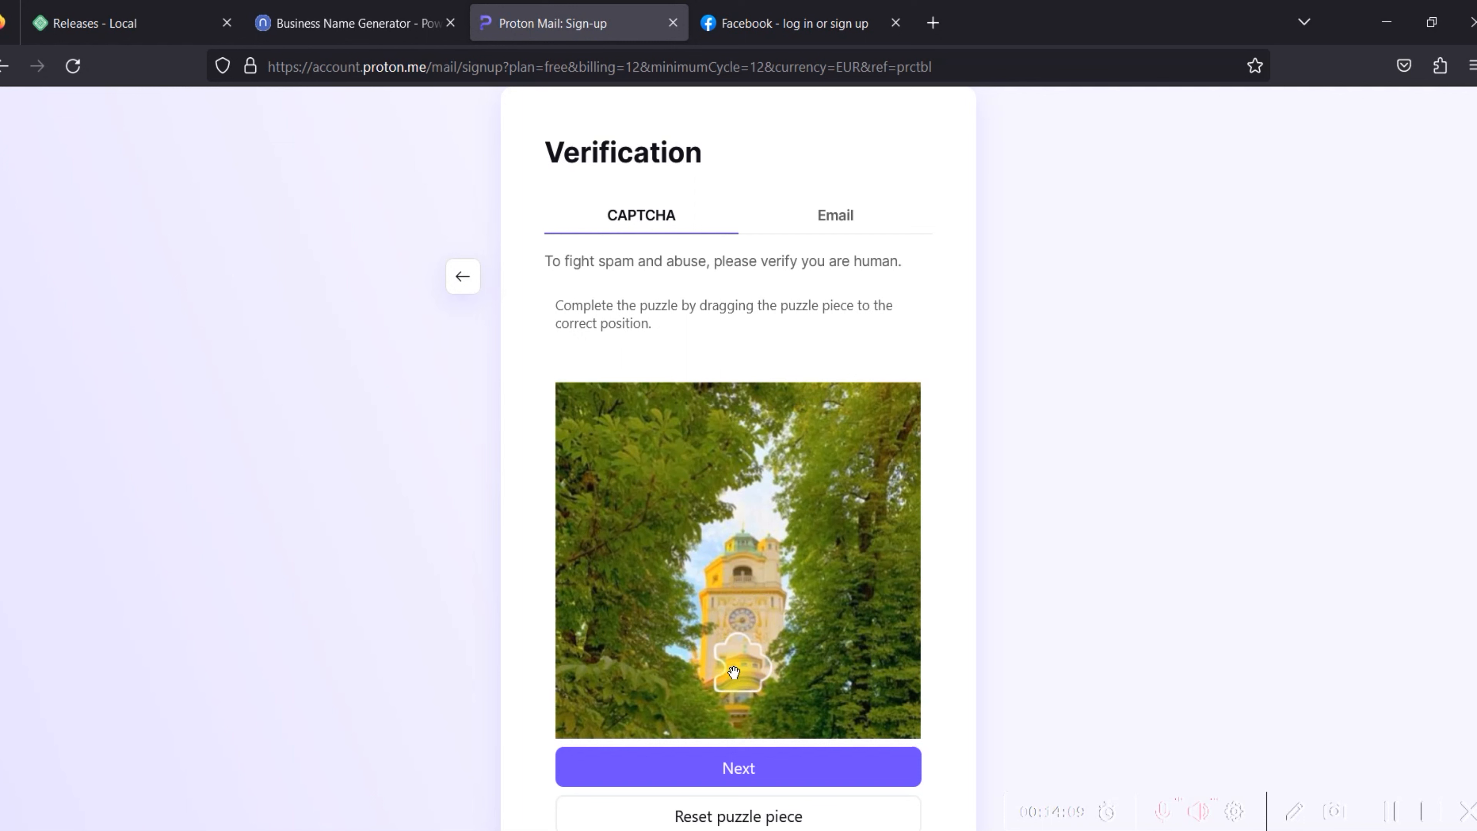
pyautogui.click(733, 769)
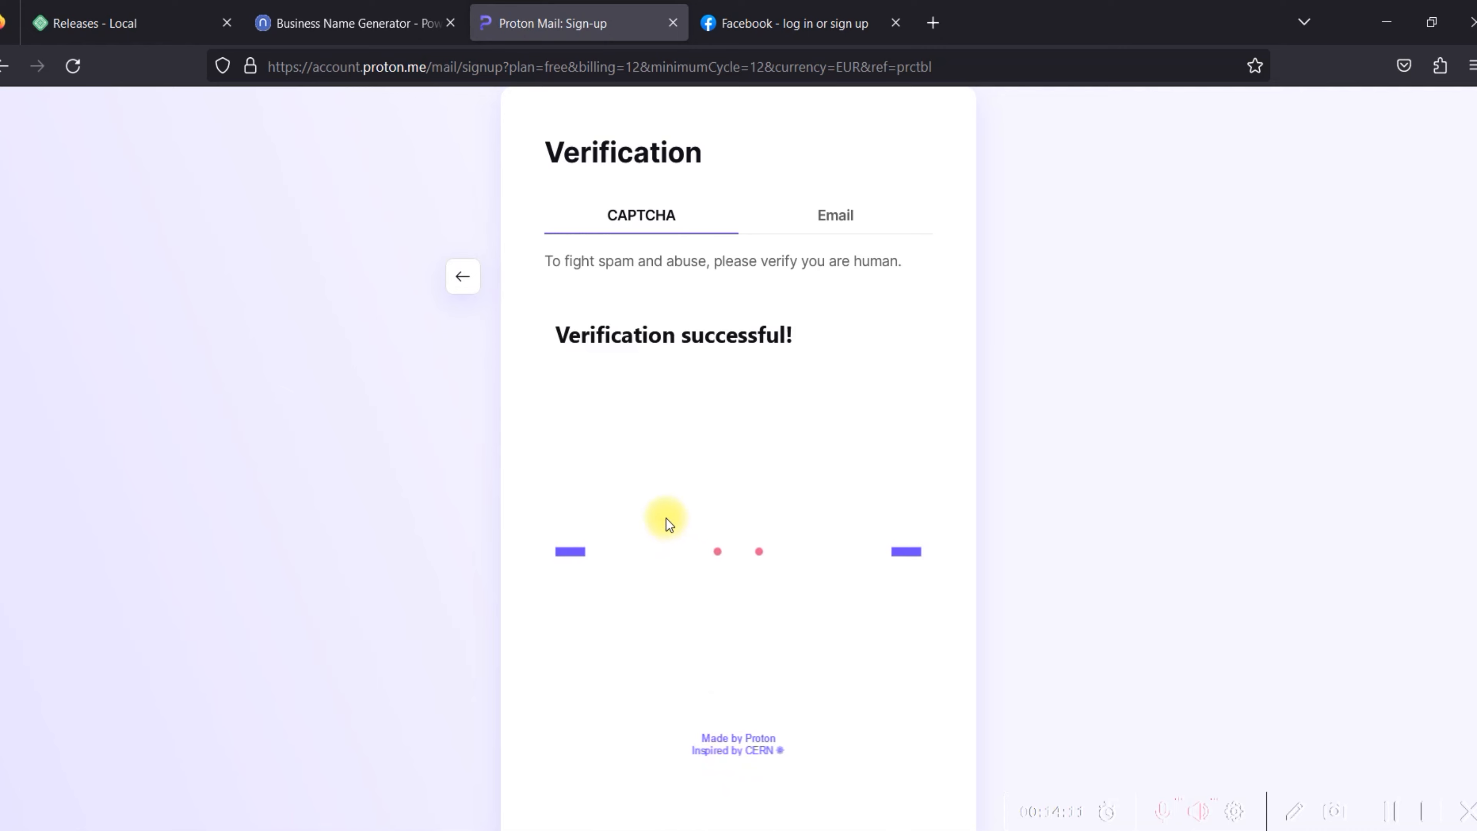
pyautogui.scroll(-2, 685, 505)
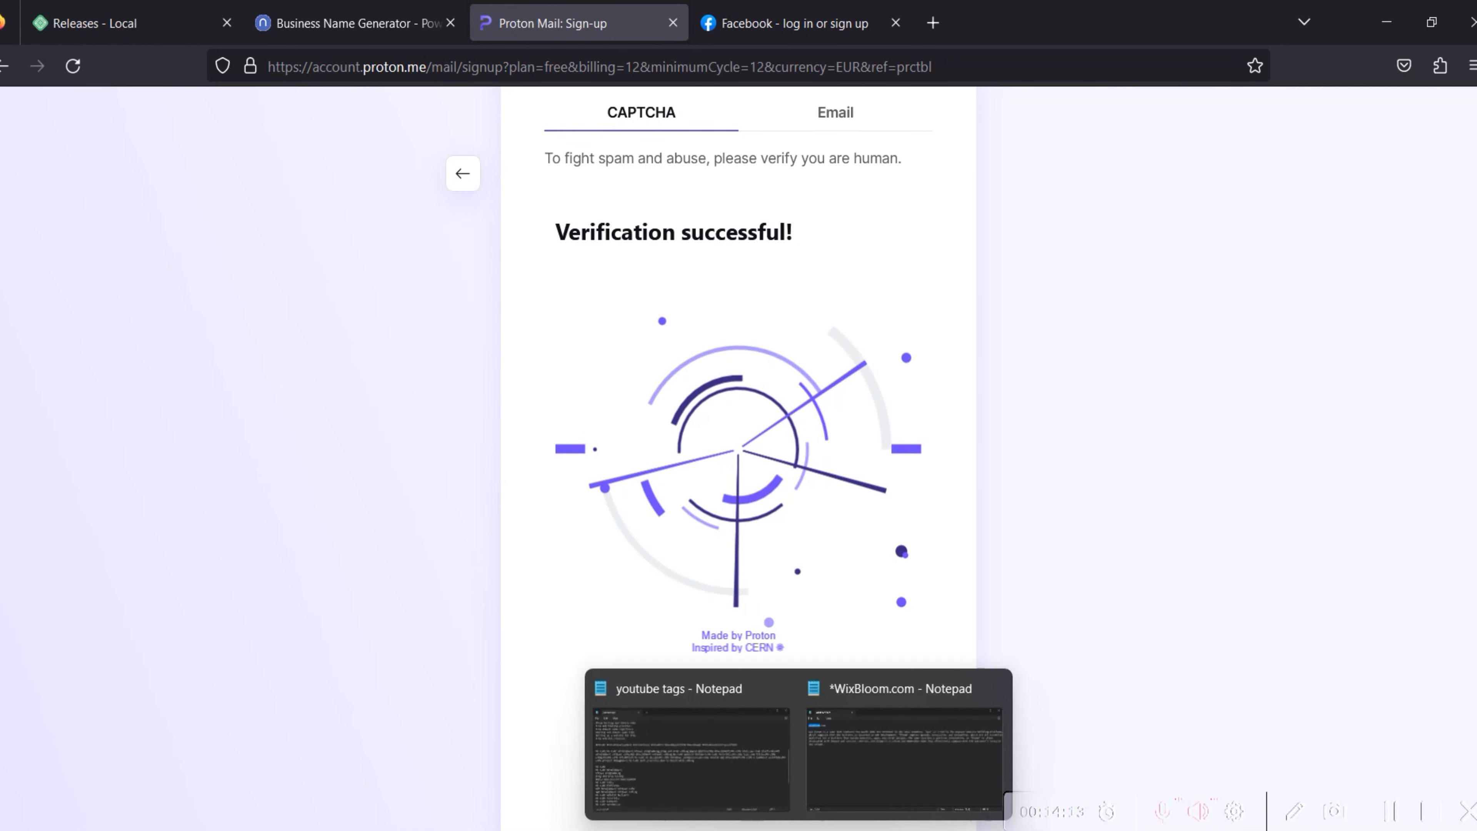
# Paste the generated password on a new line below WixBloom.com in the Notepad note.
pyautogui.click(822, 745)
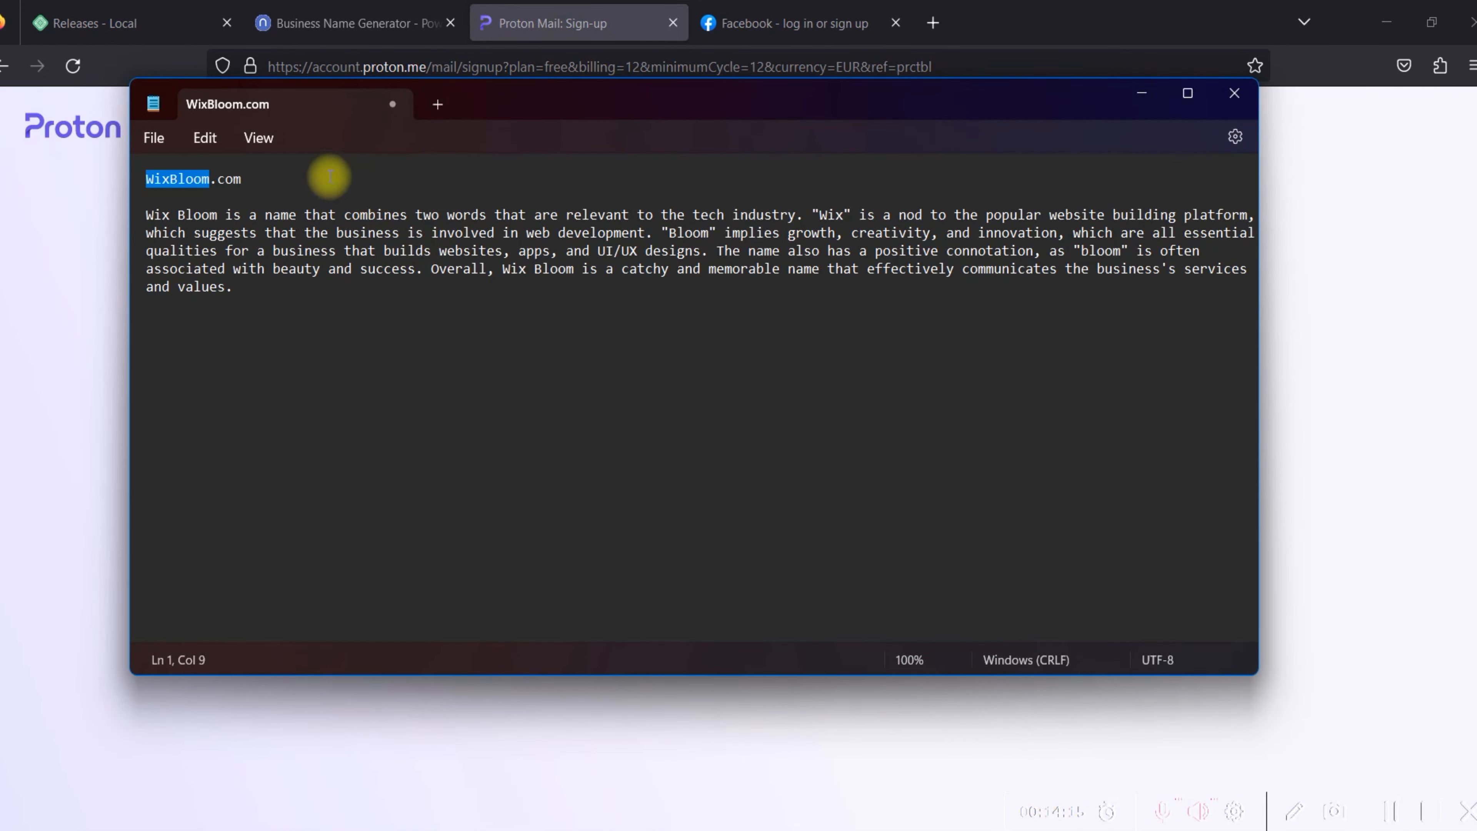
pyautogui.click(323, 185)
pyautogui.press('Return')
pyautogui.press('Return')
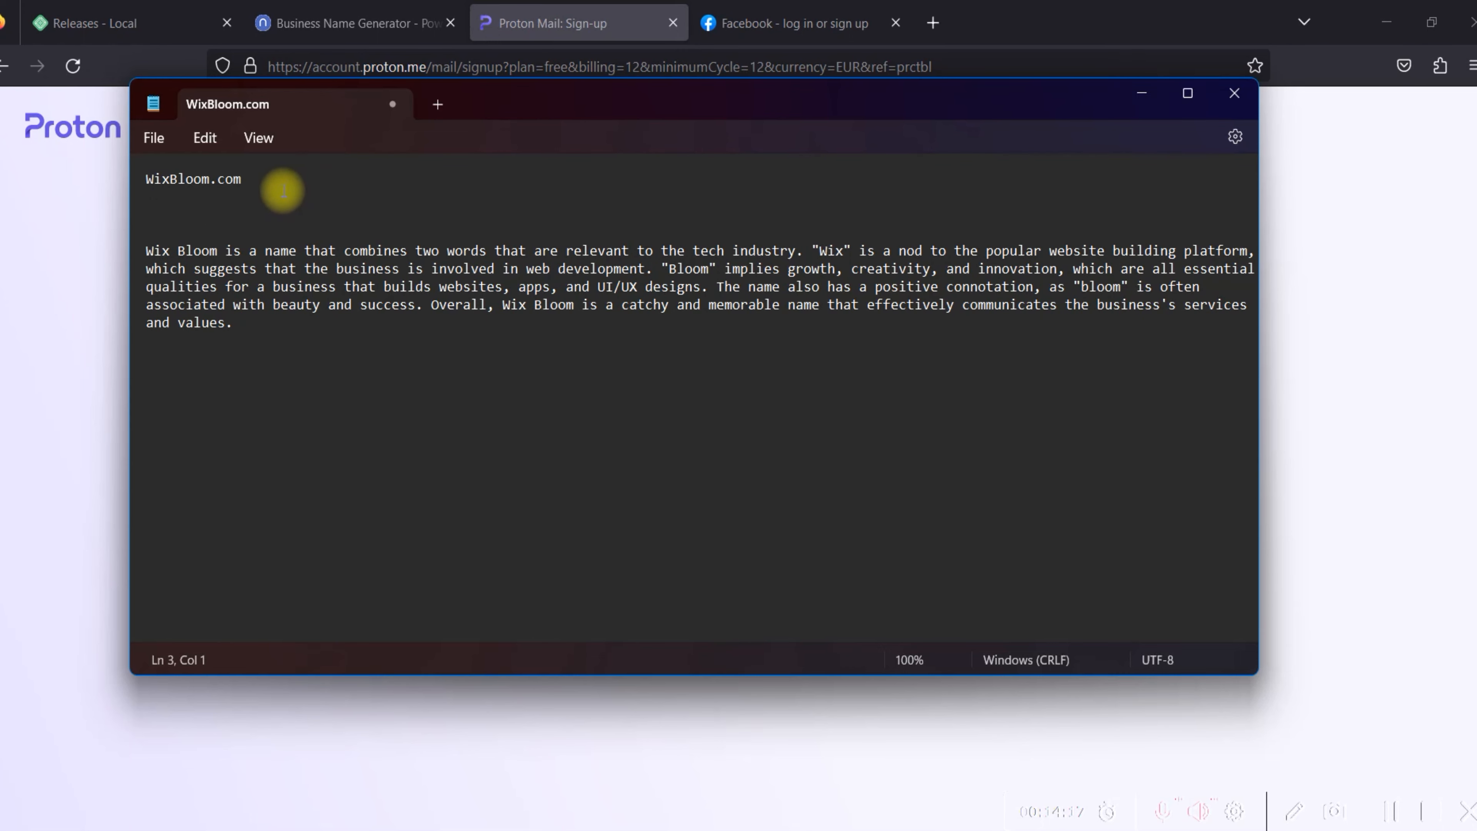
pyautogui.hotkey('ctrl', 'v')
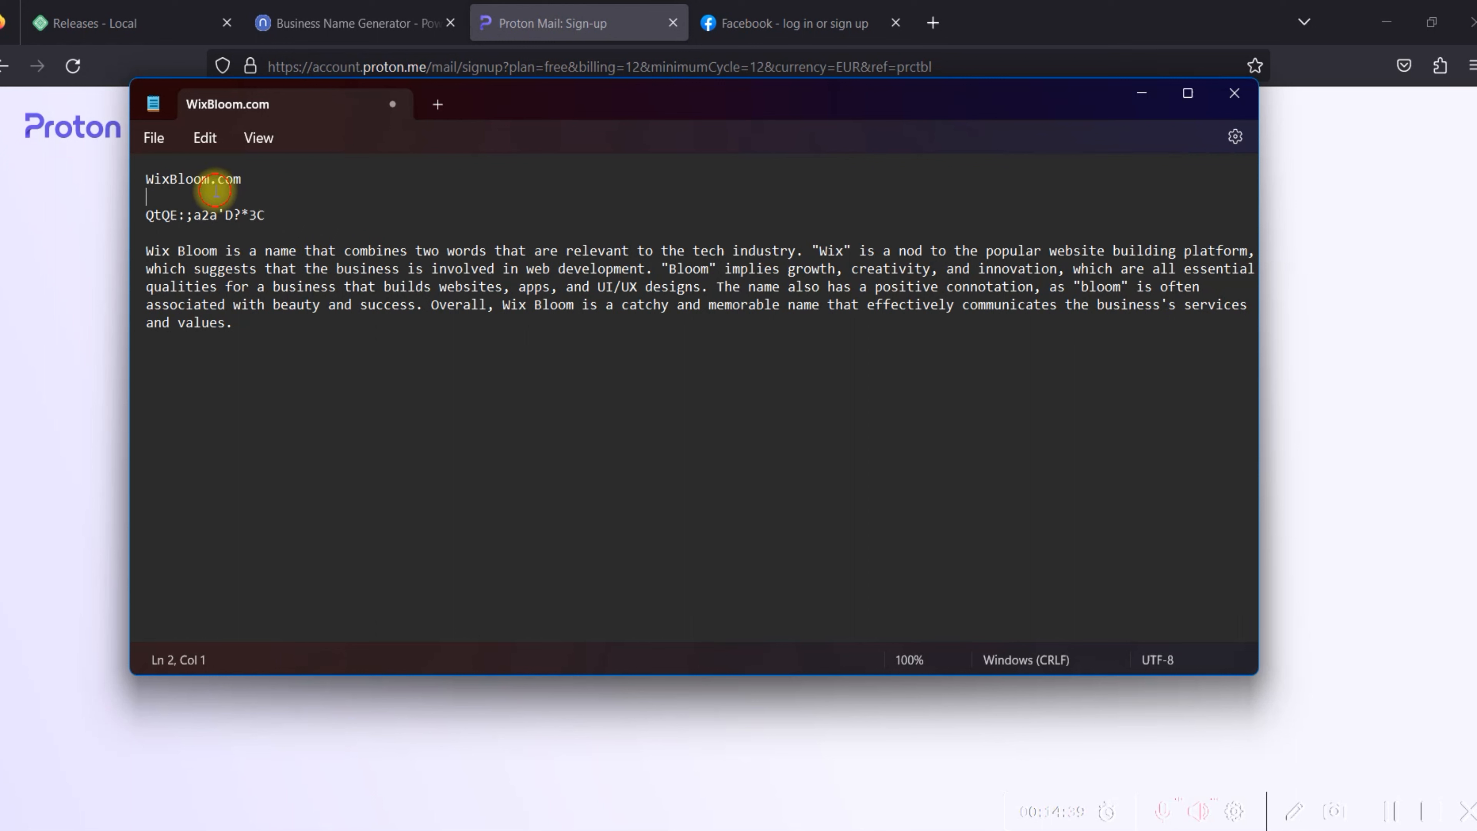
pyautogui.click(201, 193)
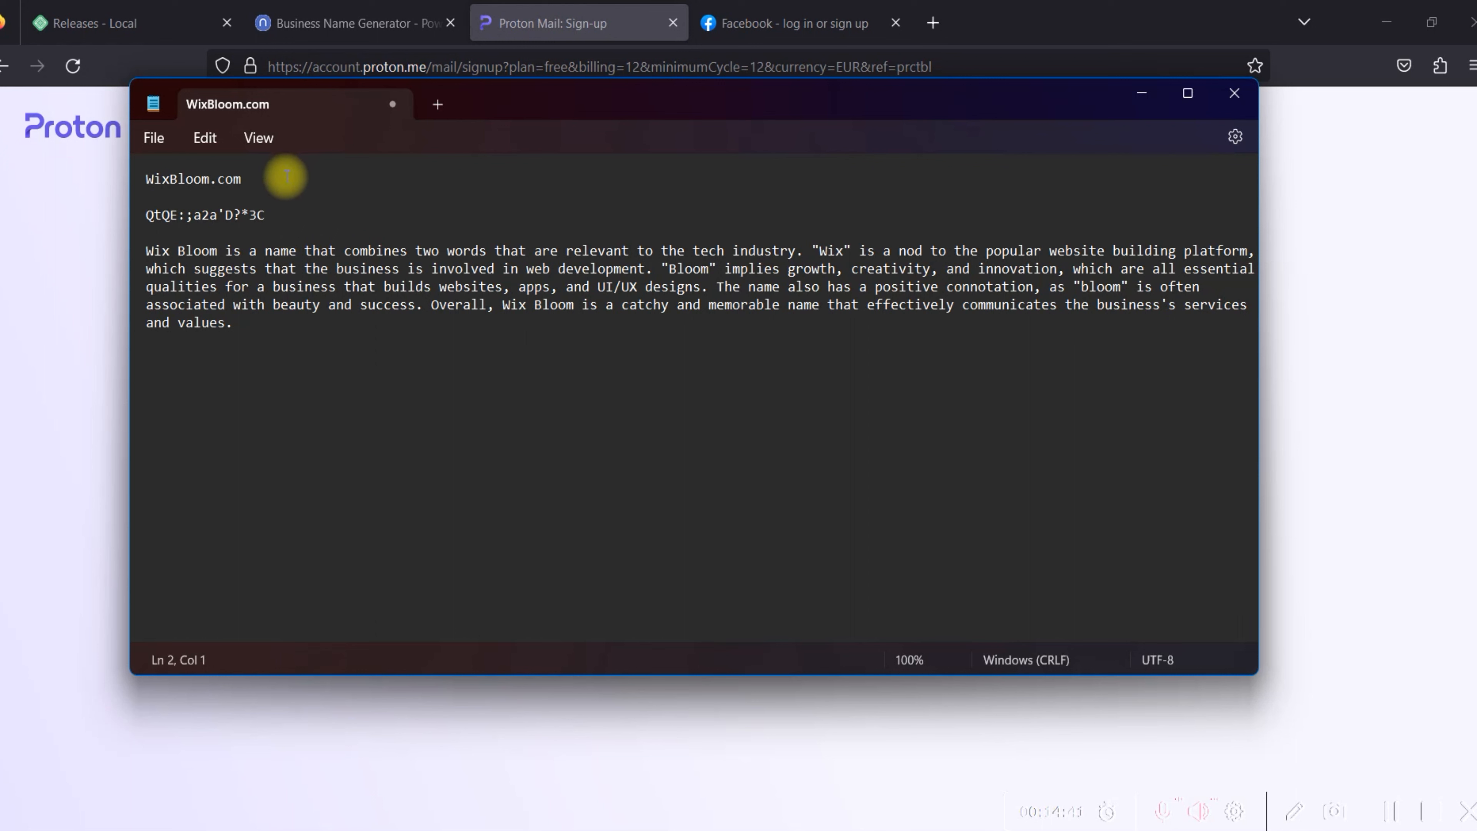
# Keep WixBloom as the display name and skip the recovery contact details.
pyautogui.click(555, 16)
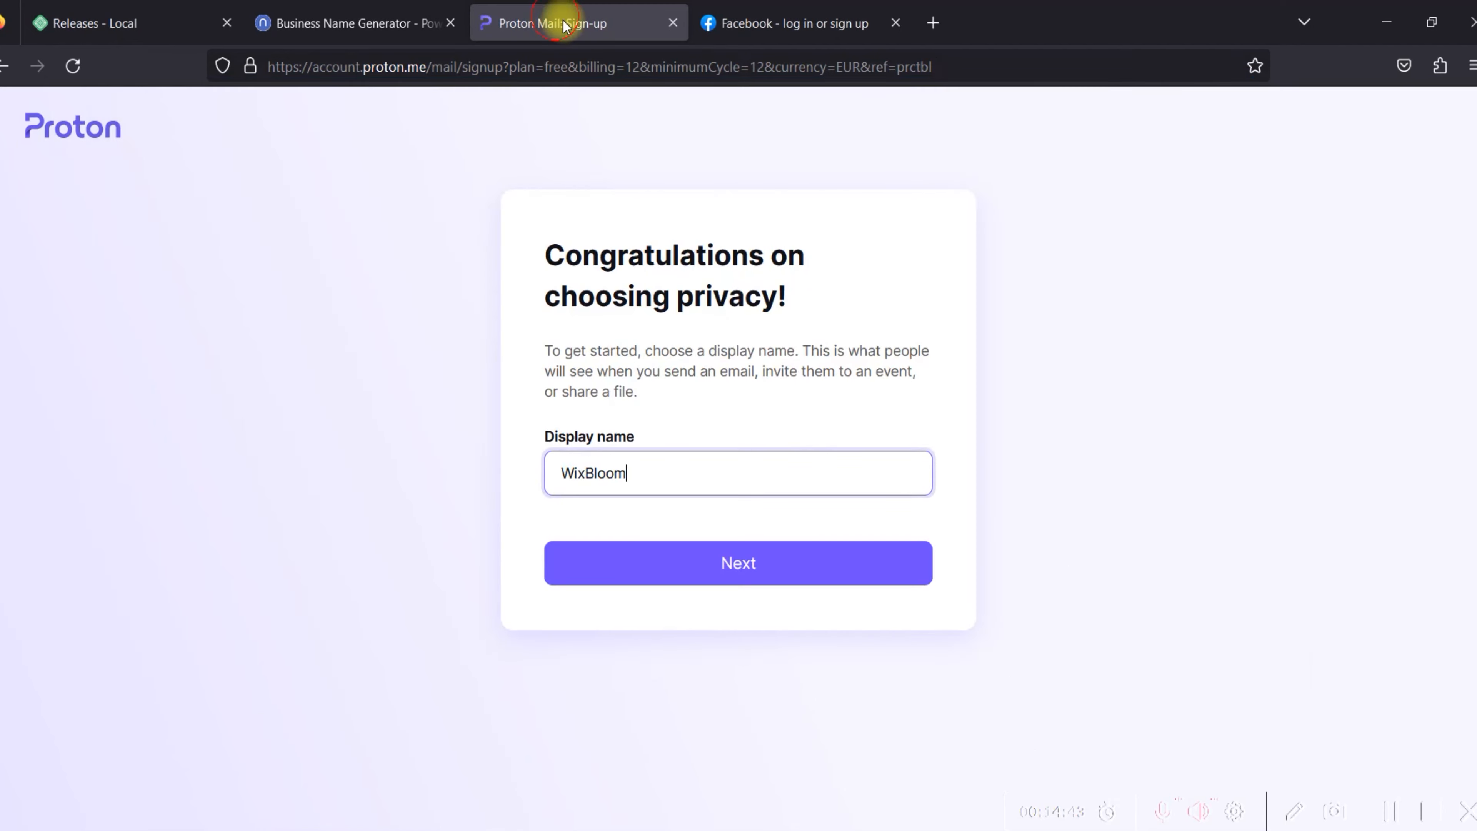
pyautogui.click(700, 572)
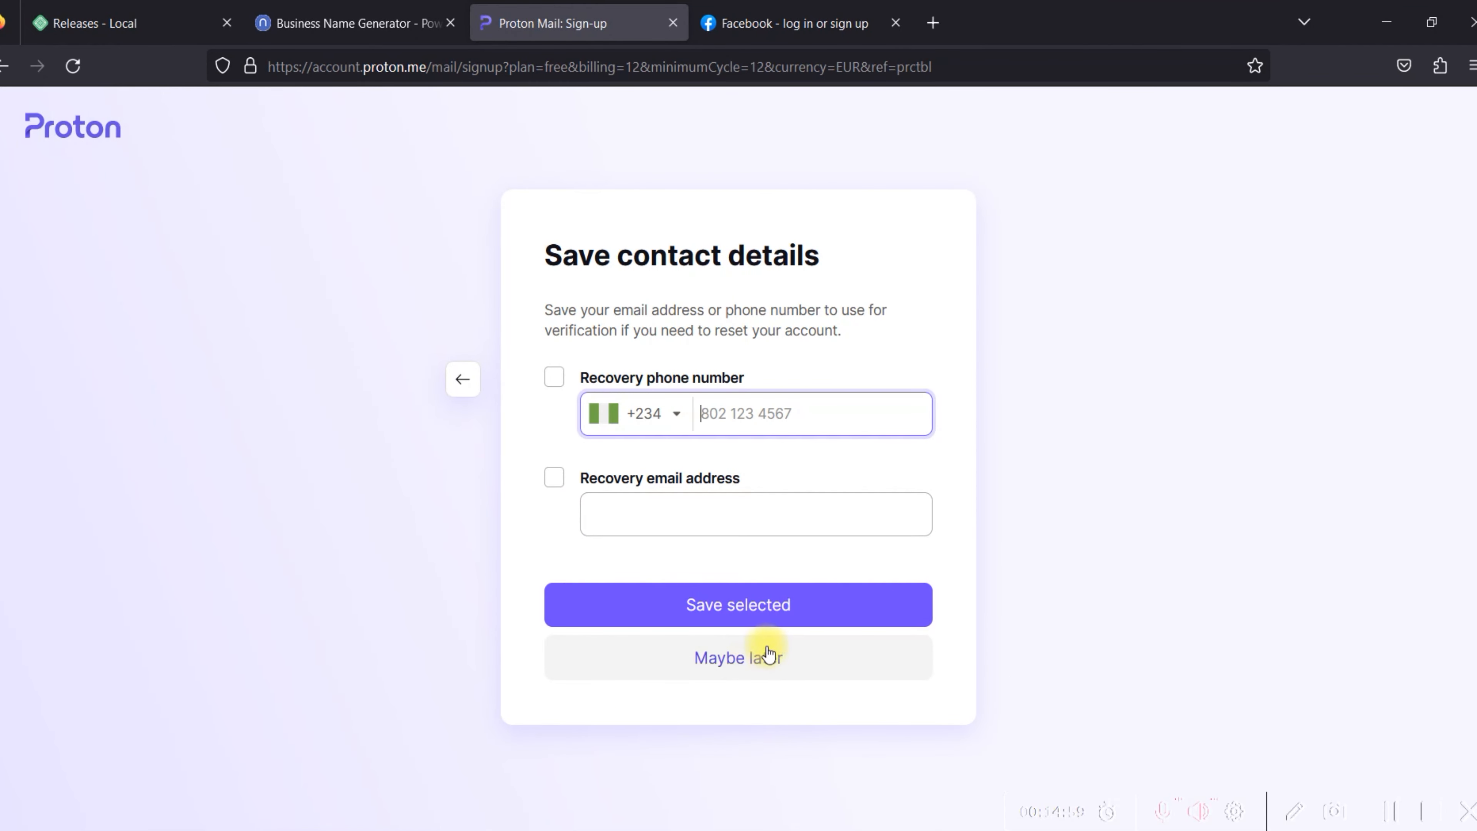
pyautogui.click(739, 665)
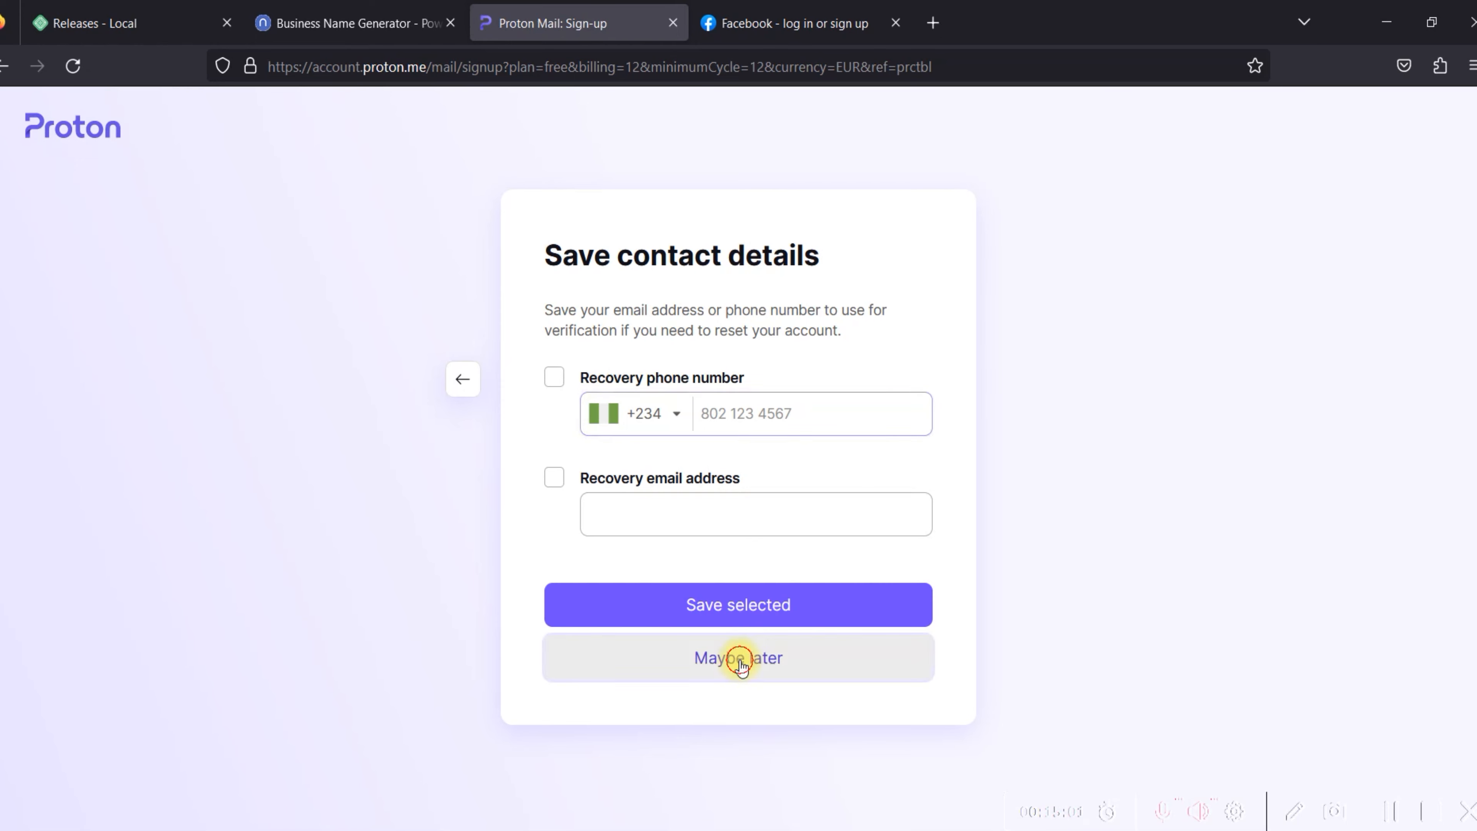
pyautogui.click(732, 507)
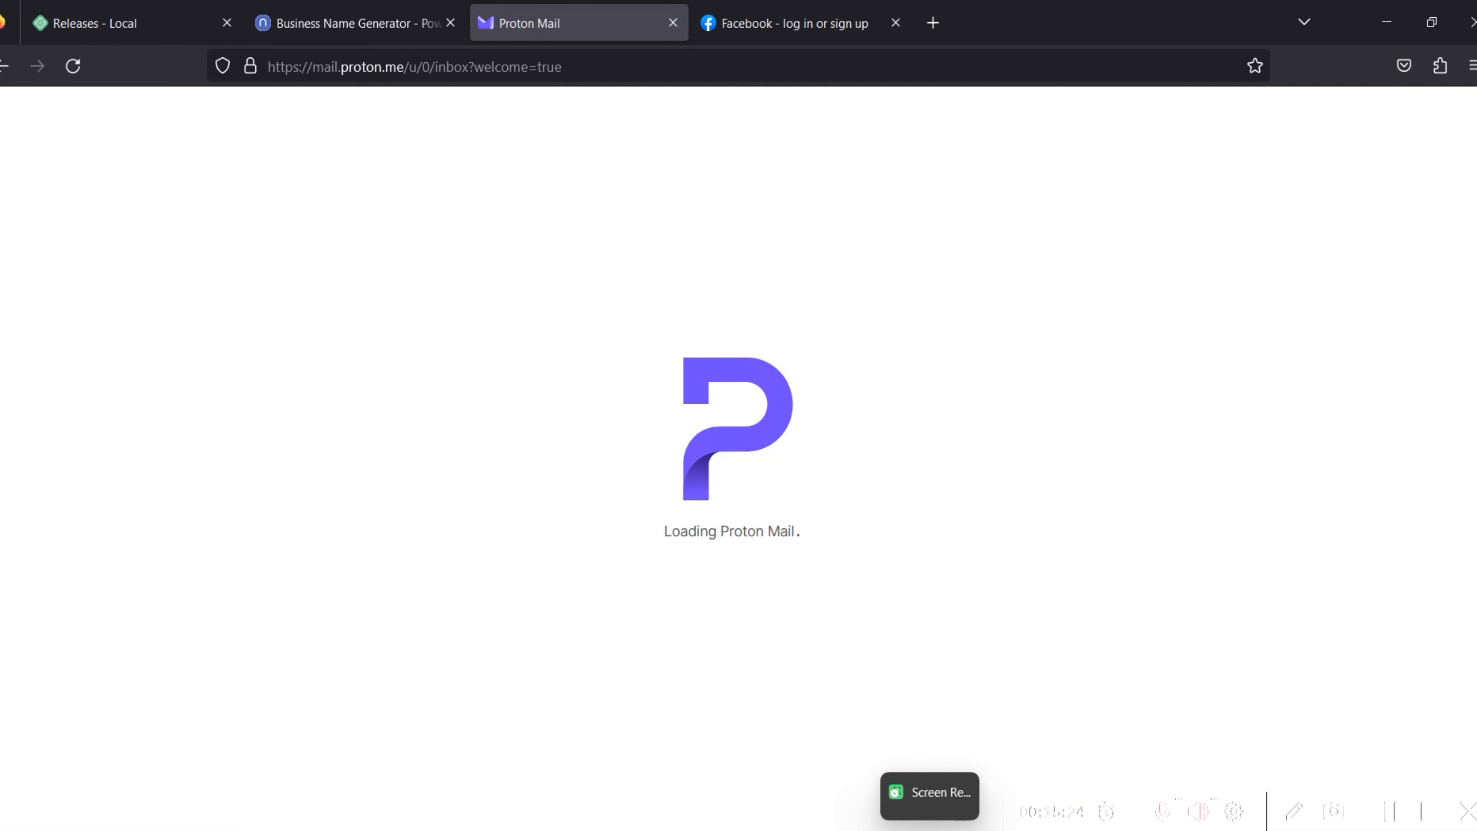
pyautogui.click(980, 829)
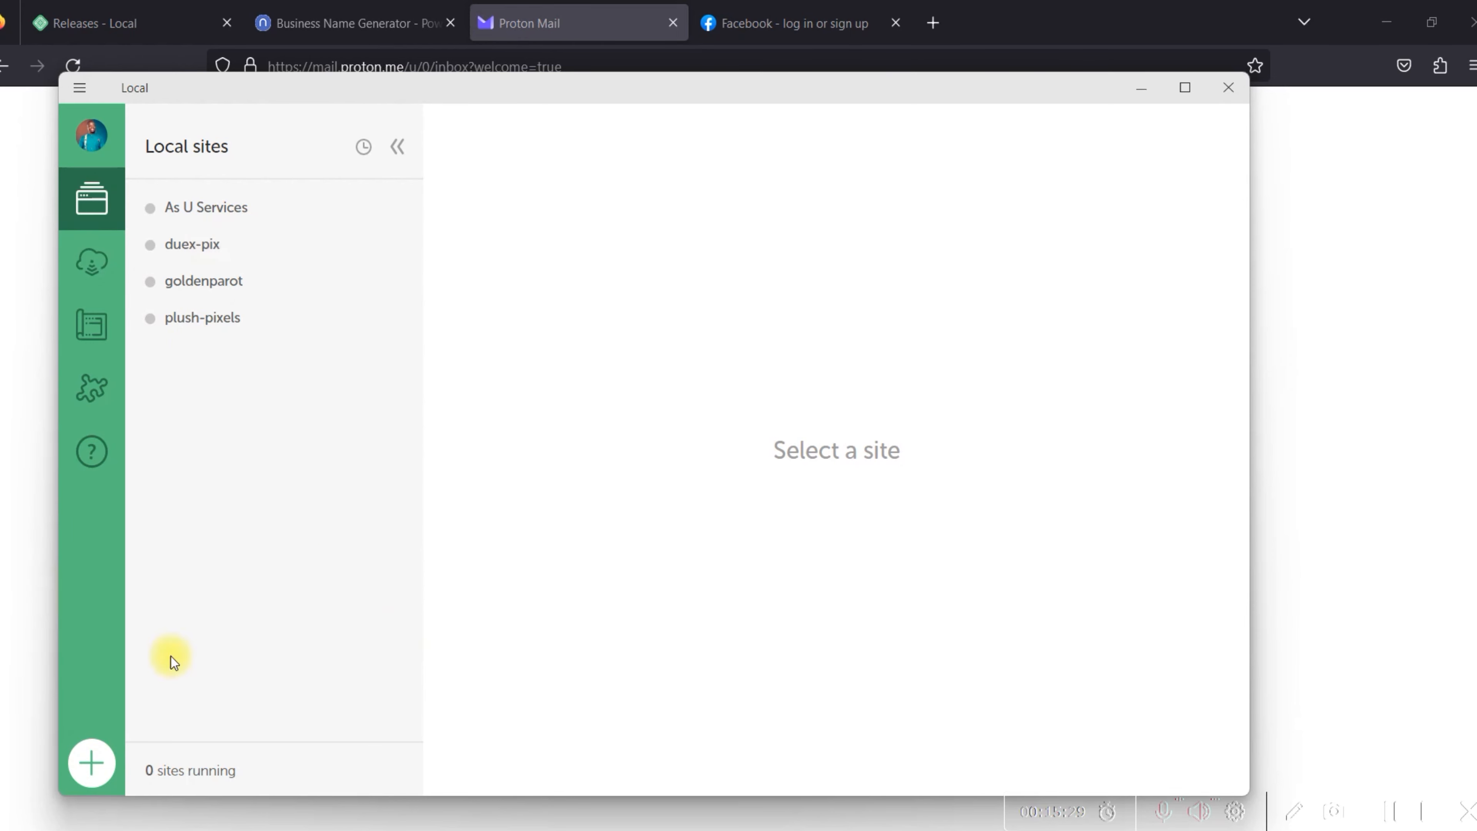
pyautogui.moveTo(588, 88)
pyautogui.mouseDown()
pyautogui.moveTo(599, 106)
pyautogui.moveTo(613, 92)
pyautogui.mouseUp()
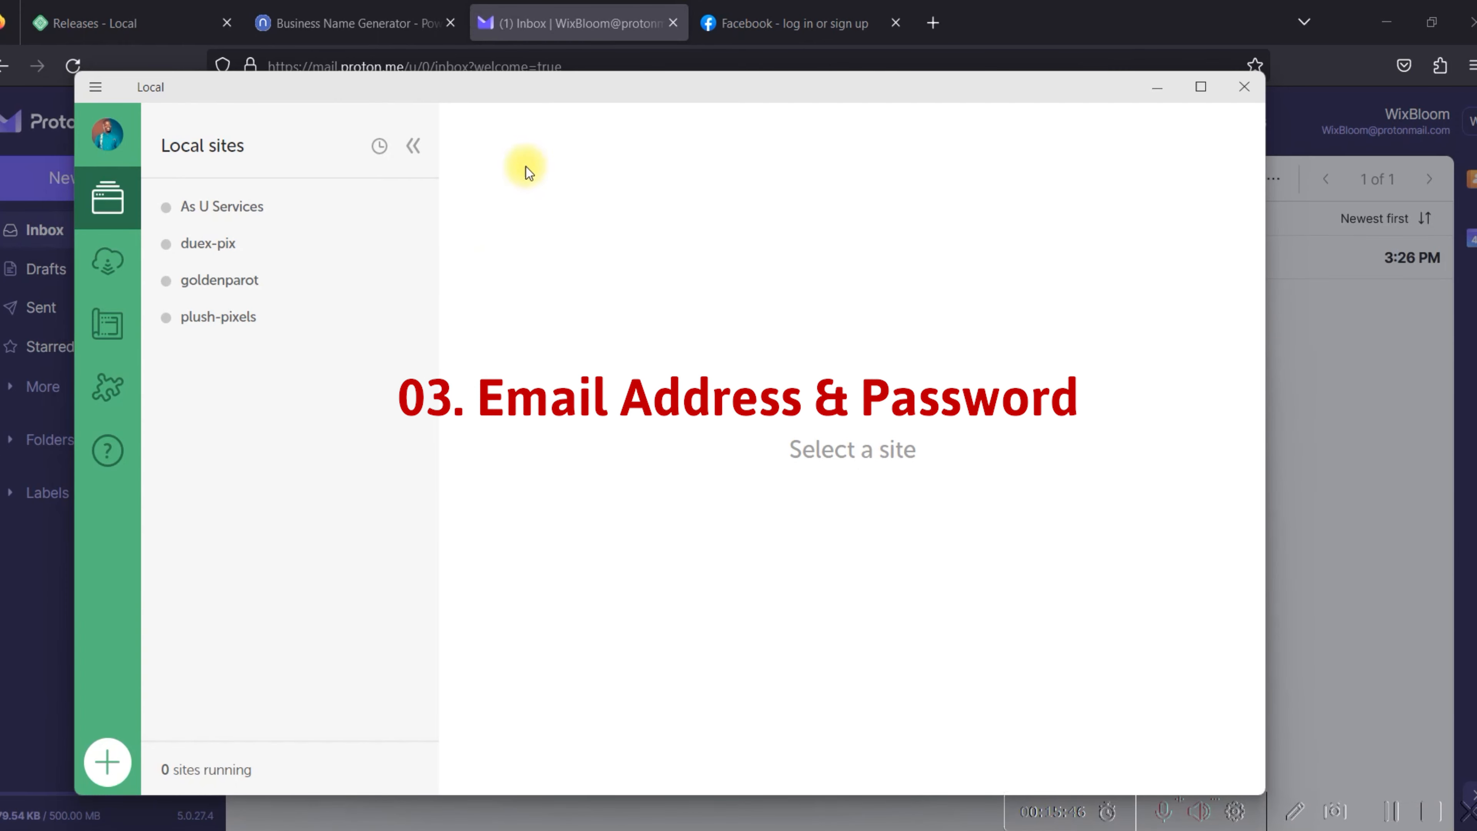
# Skip Gmail forwarding, settle on the Snow theme, finish the welcome tour, and open Proton's forwarding message.
pyautogui.click(540, 40)
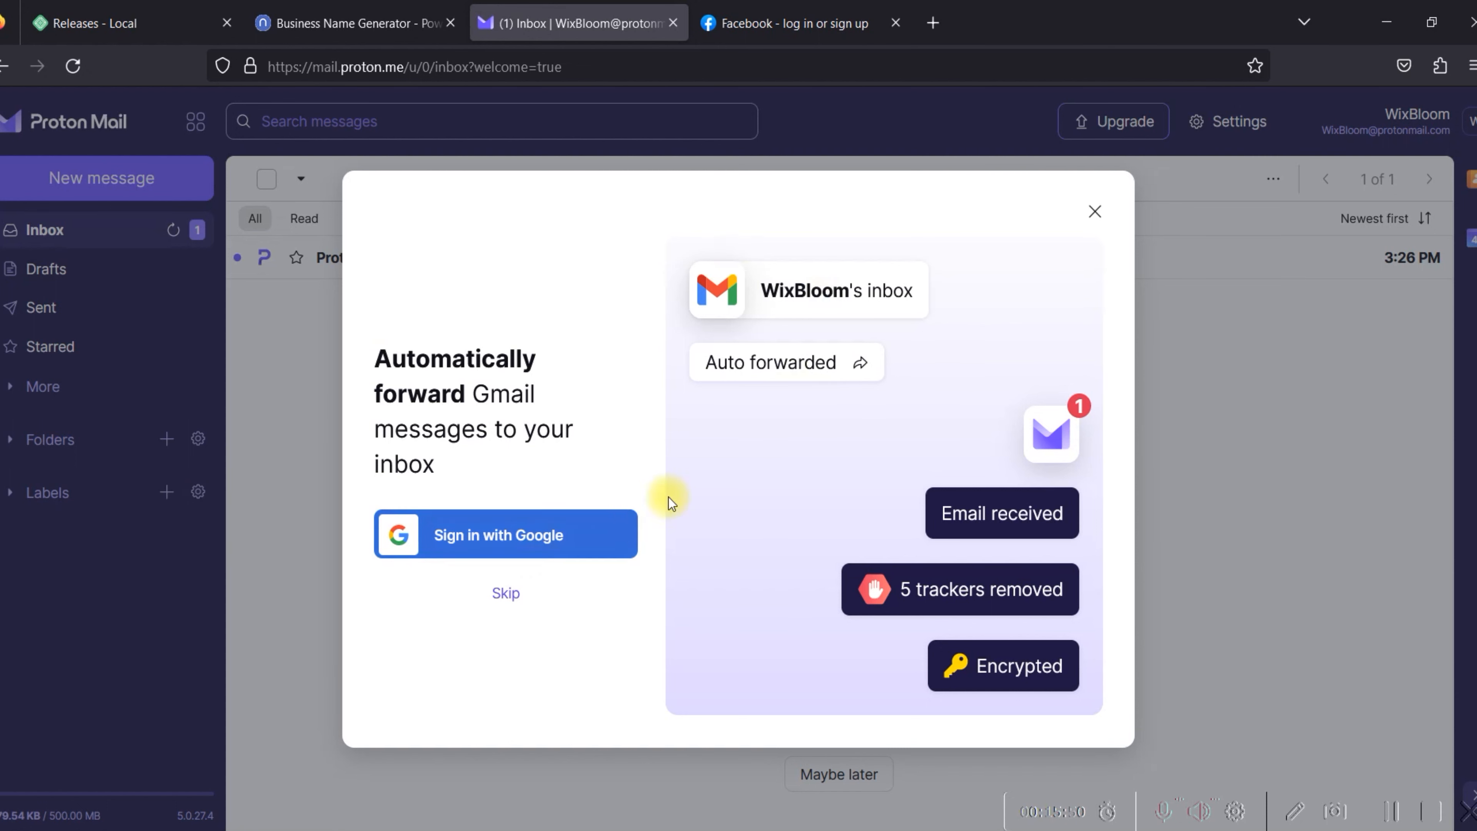
pyautogui.click(525, 593)
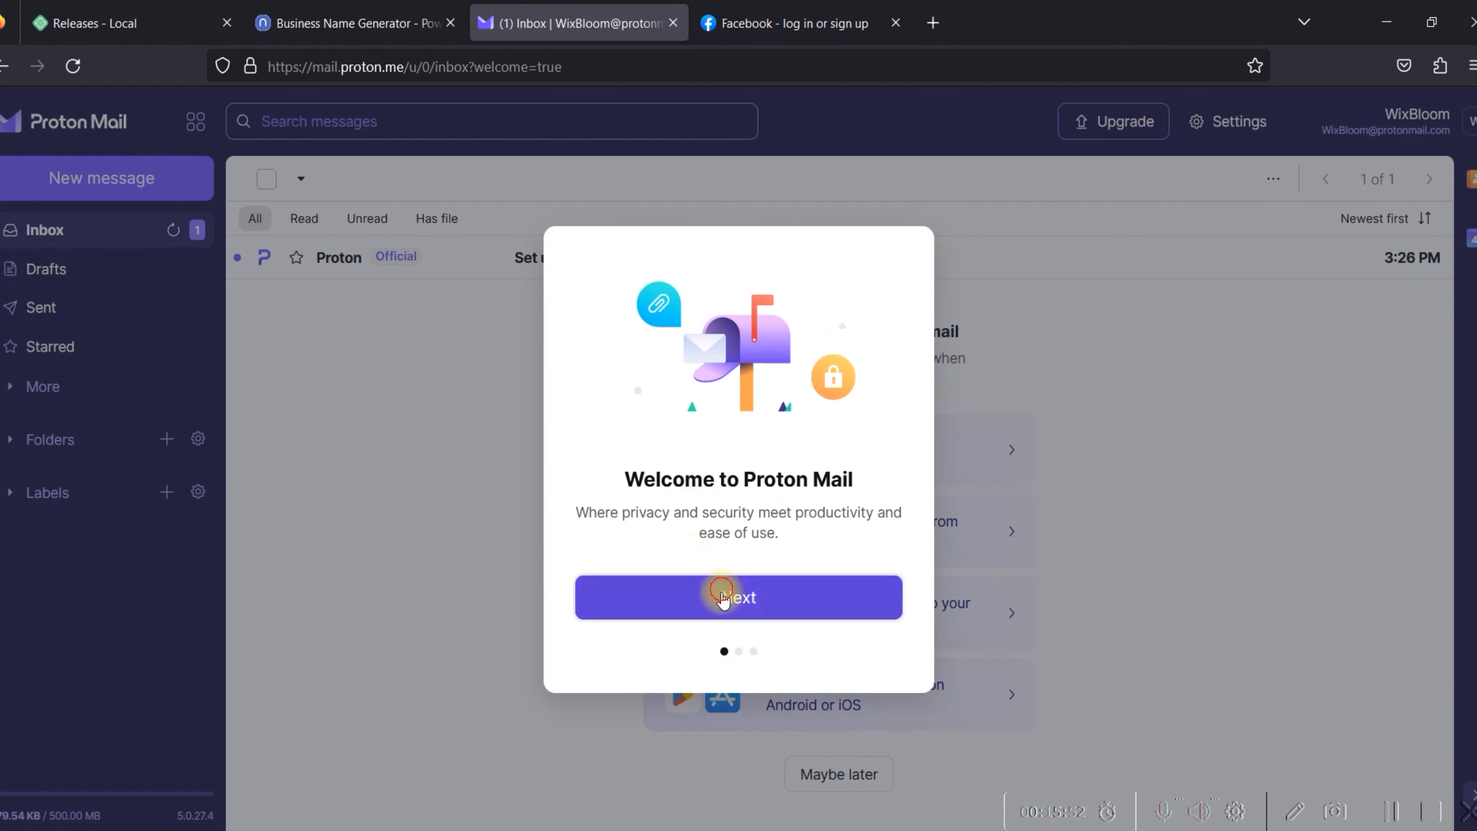
pyautogui.click(716, 597)
pyautogui.click(692, 570)
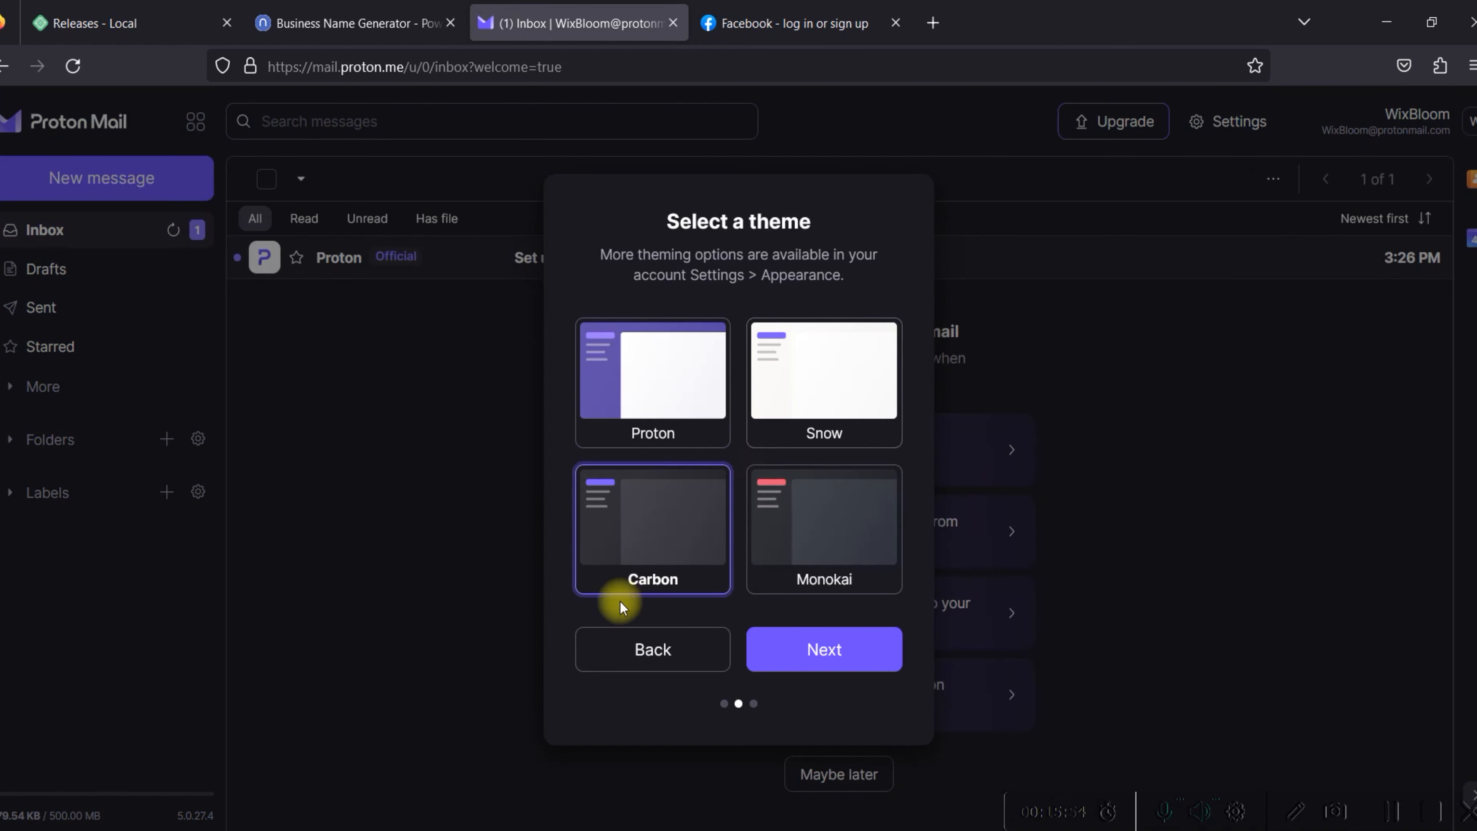
pyautogui.click(815, 404)
pyautogui.click(603, 372)
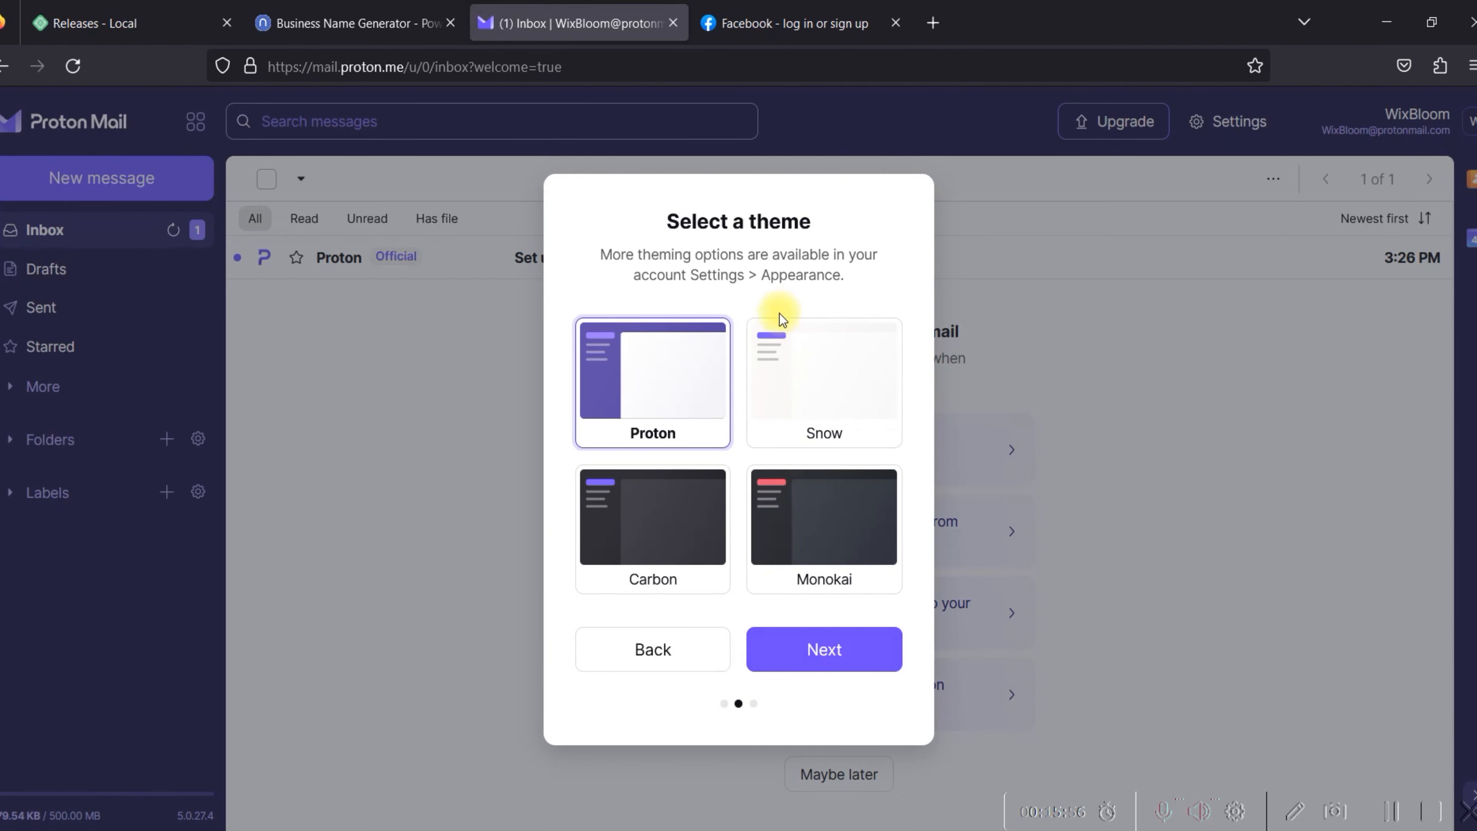
pyautogui.click(781, 320)
pyautogui.click(830, 649)
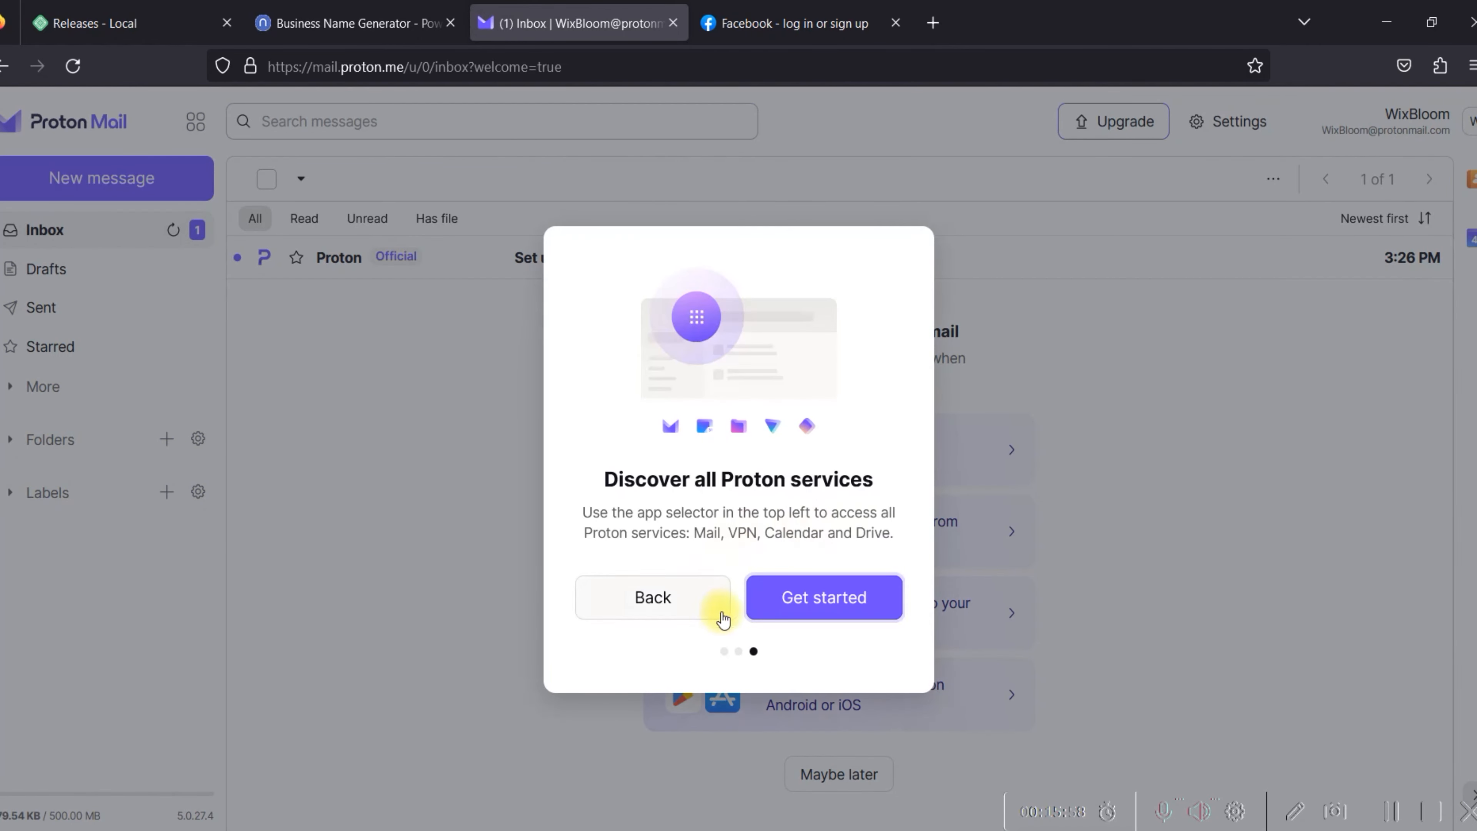
pyautogui.click(791, 599)
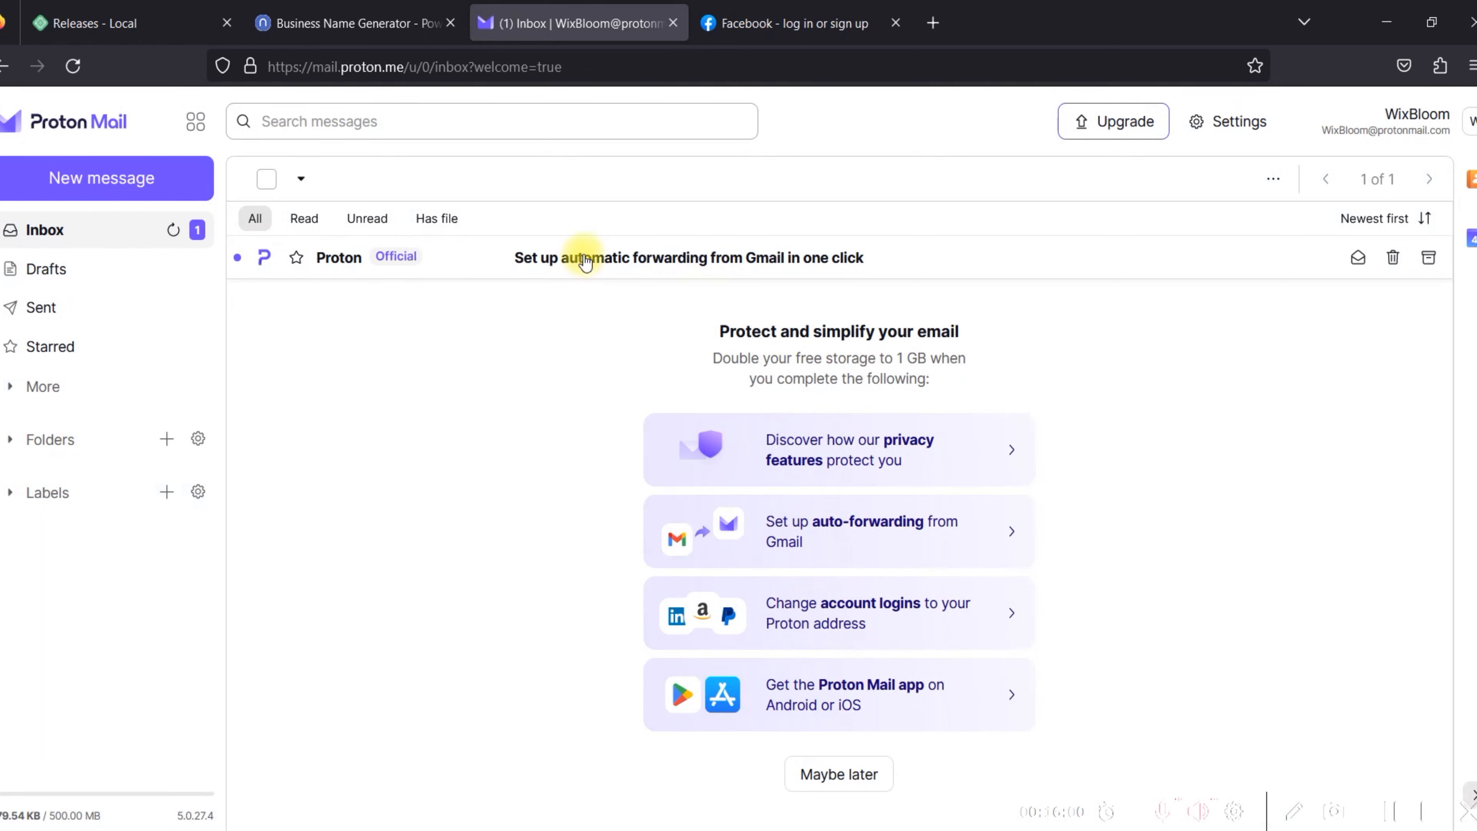
pyautogui.click(584, 262)
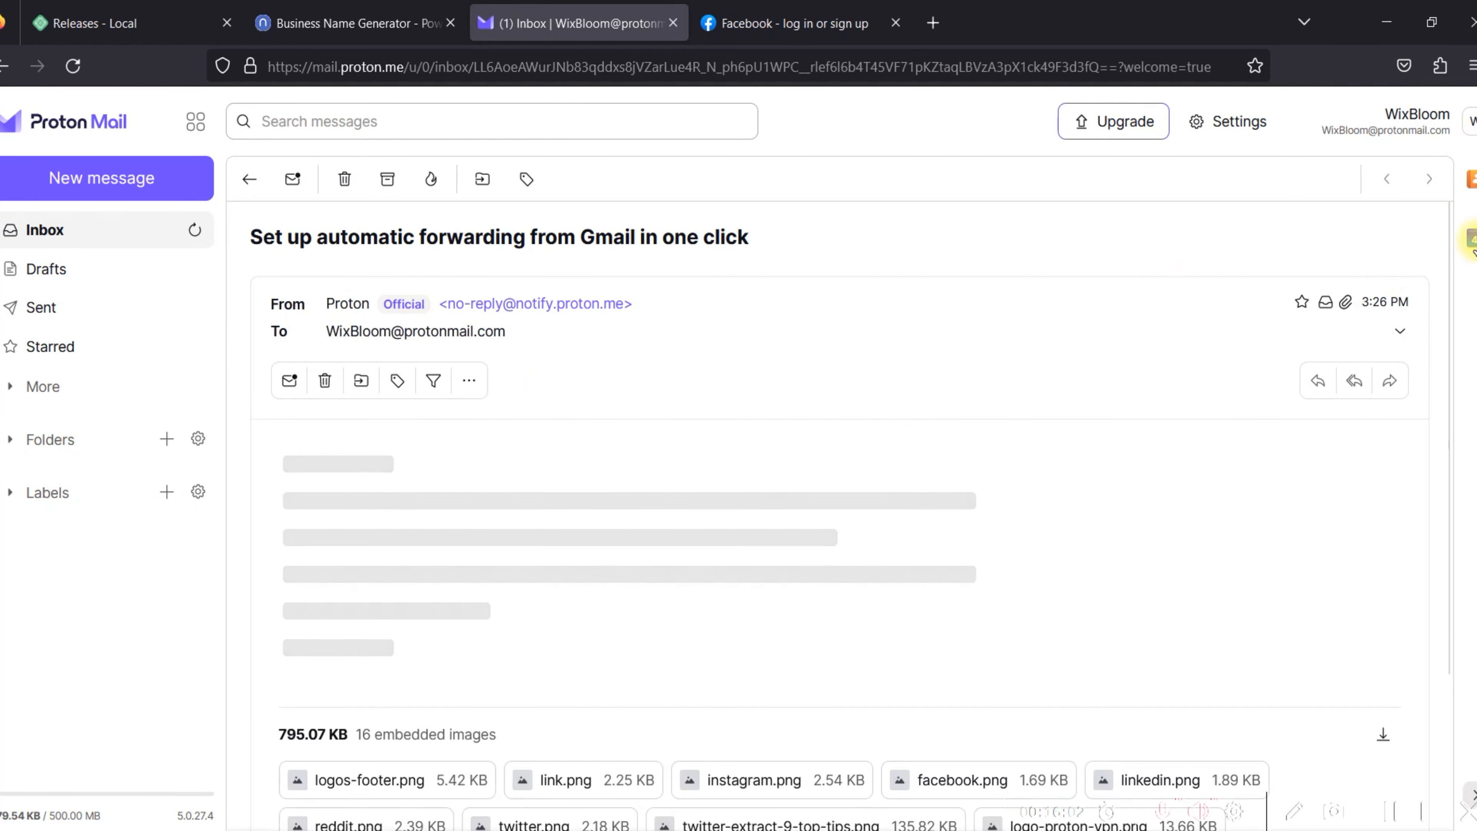
# Copy the new account's e-mail address from the avatar menu and return to the WixBloom.com notes.
pyautogui.click(1470, 119)
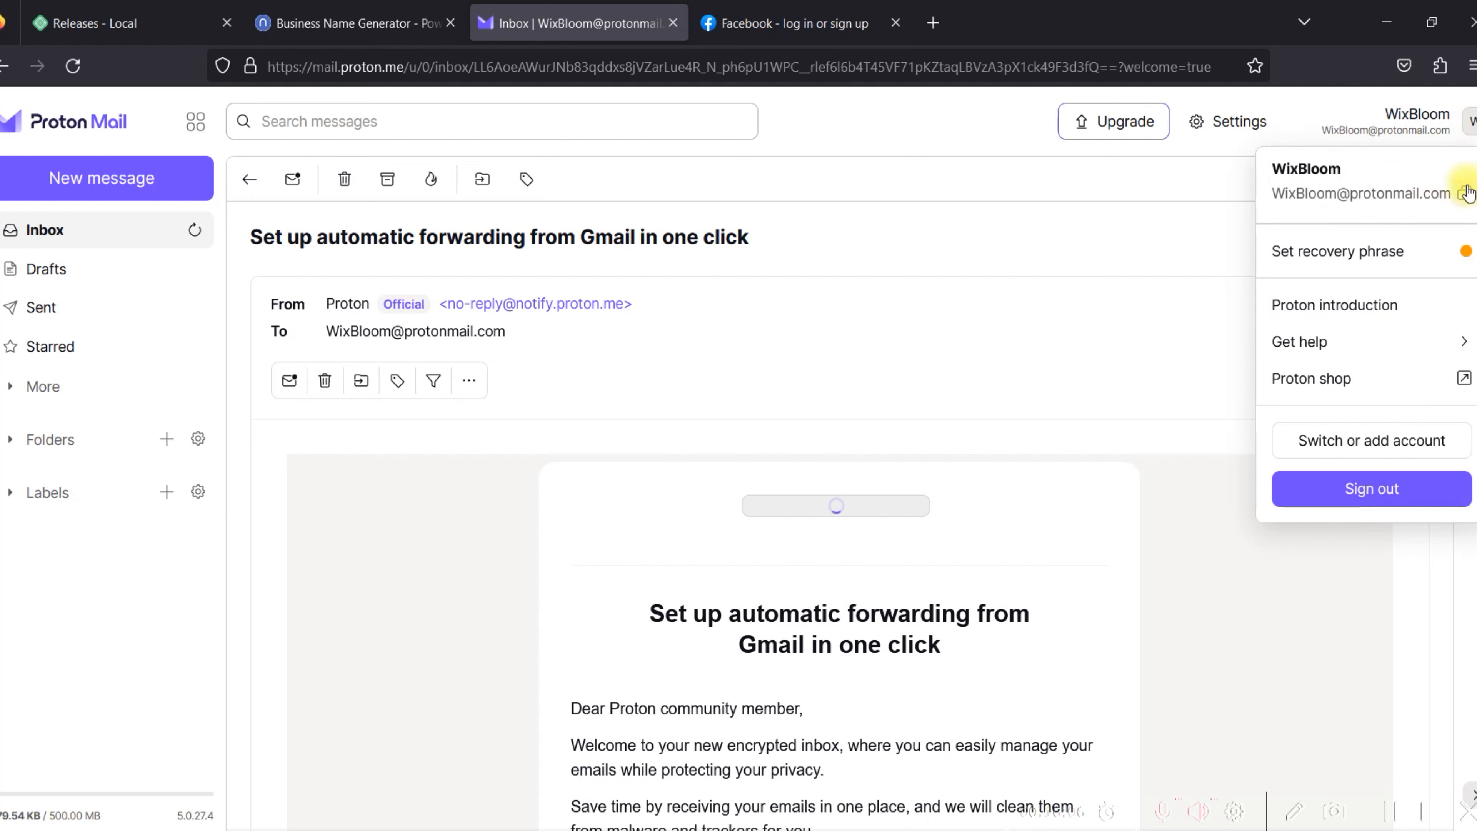
pyautogui.click(1466, 192)
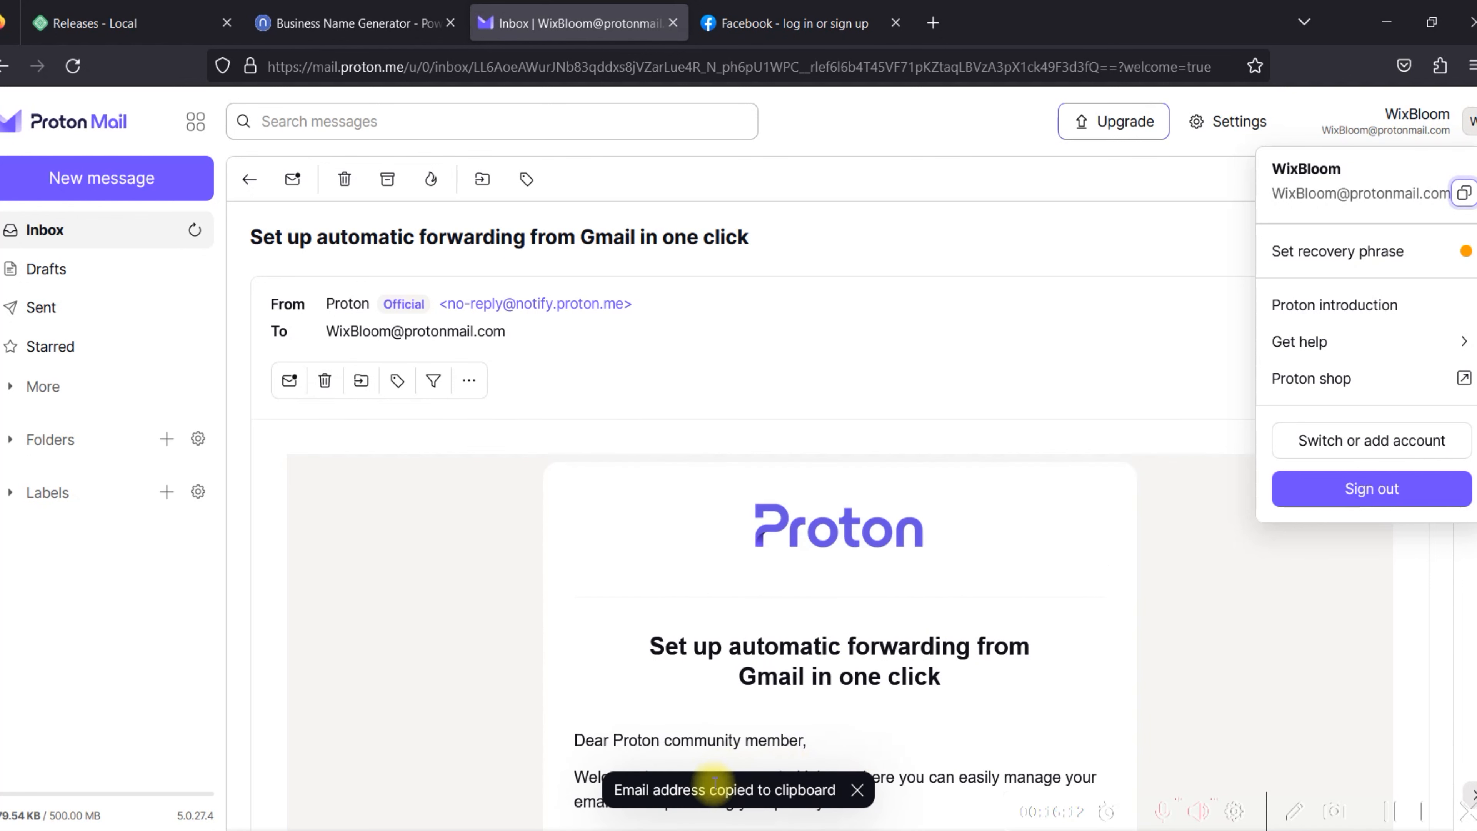
pyautogui.click(849, 756)
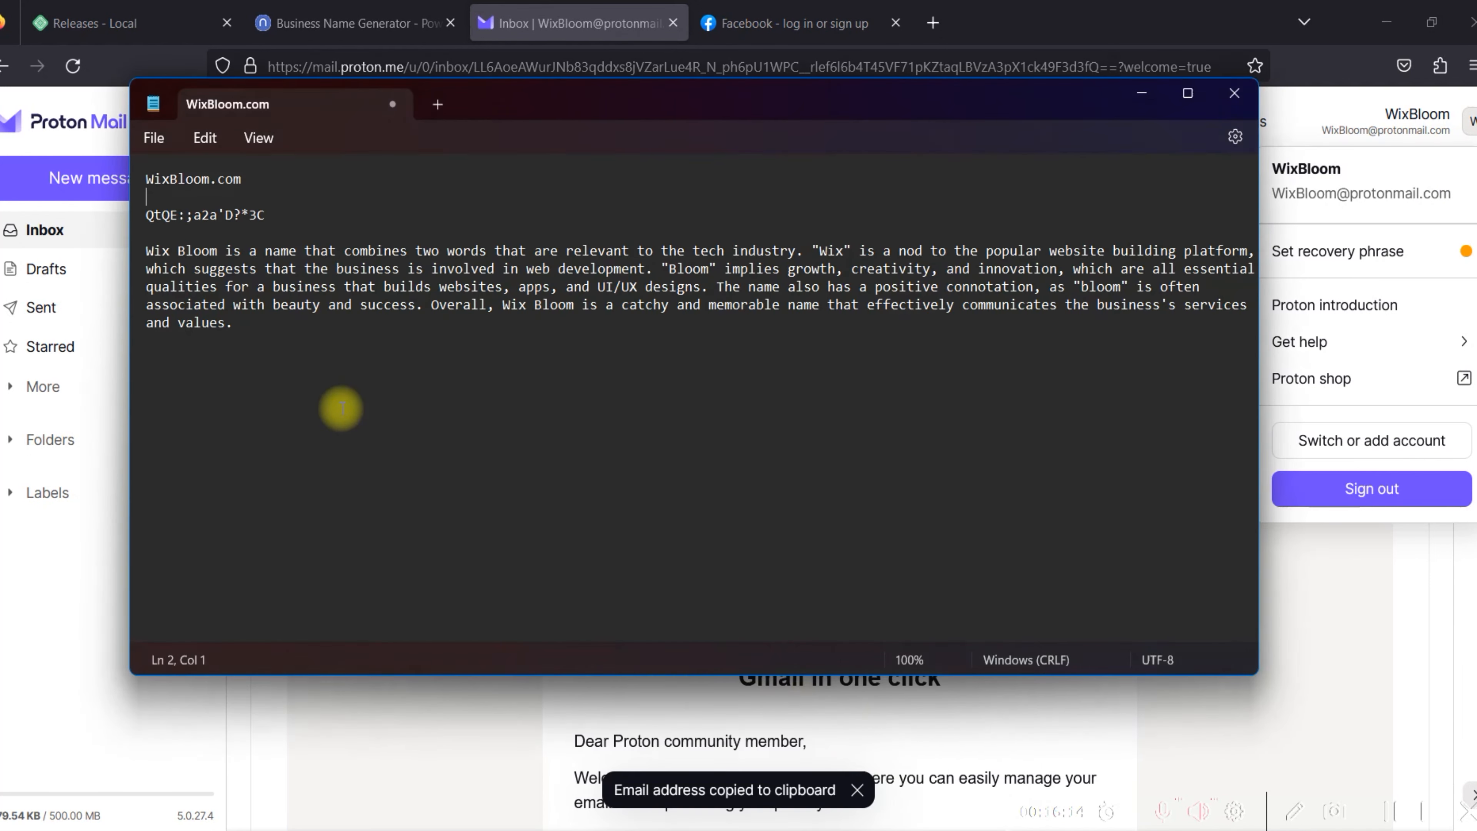
# Paste the account e-mail address onto line 2 of the notes, between domain and password.
pyautogui.rightClick(151, 201)
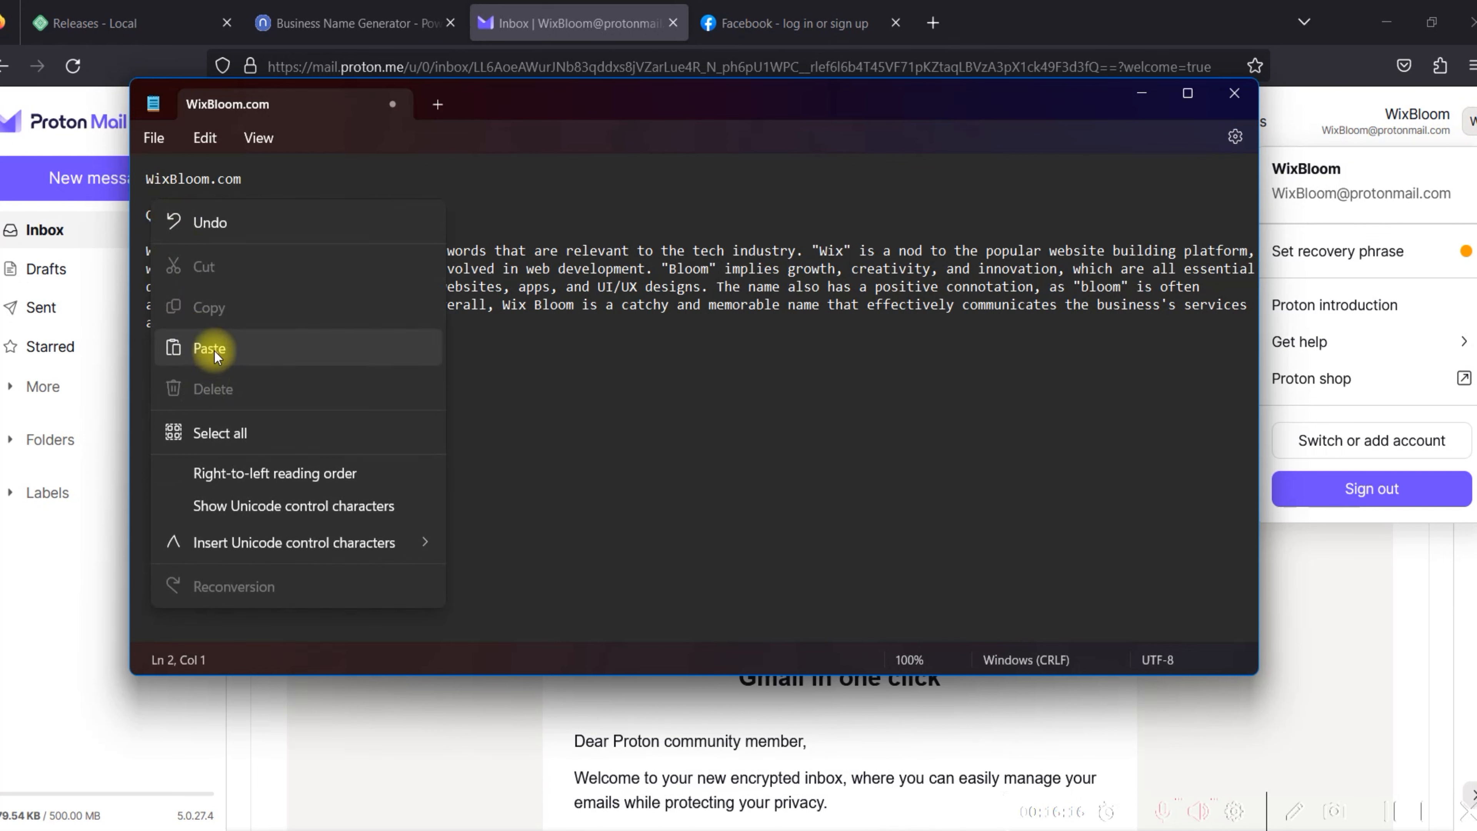
pyautogui.click(211, 343)
pyautogui.moveTo(146, 178)
pyautogui.mouseDown()
pyautogui.moveTo(333, 197)
pyautogui.moveTo(130, 201)
pyautogui.mouseUp()
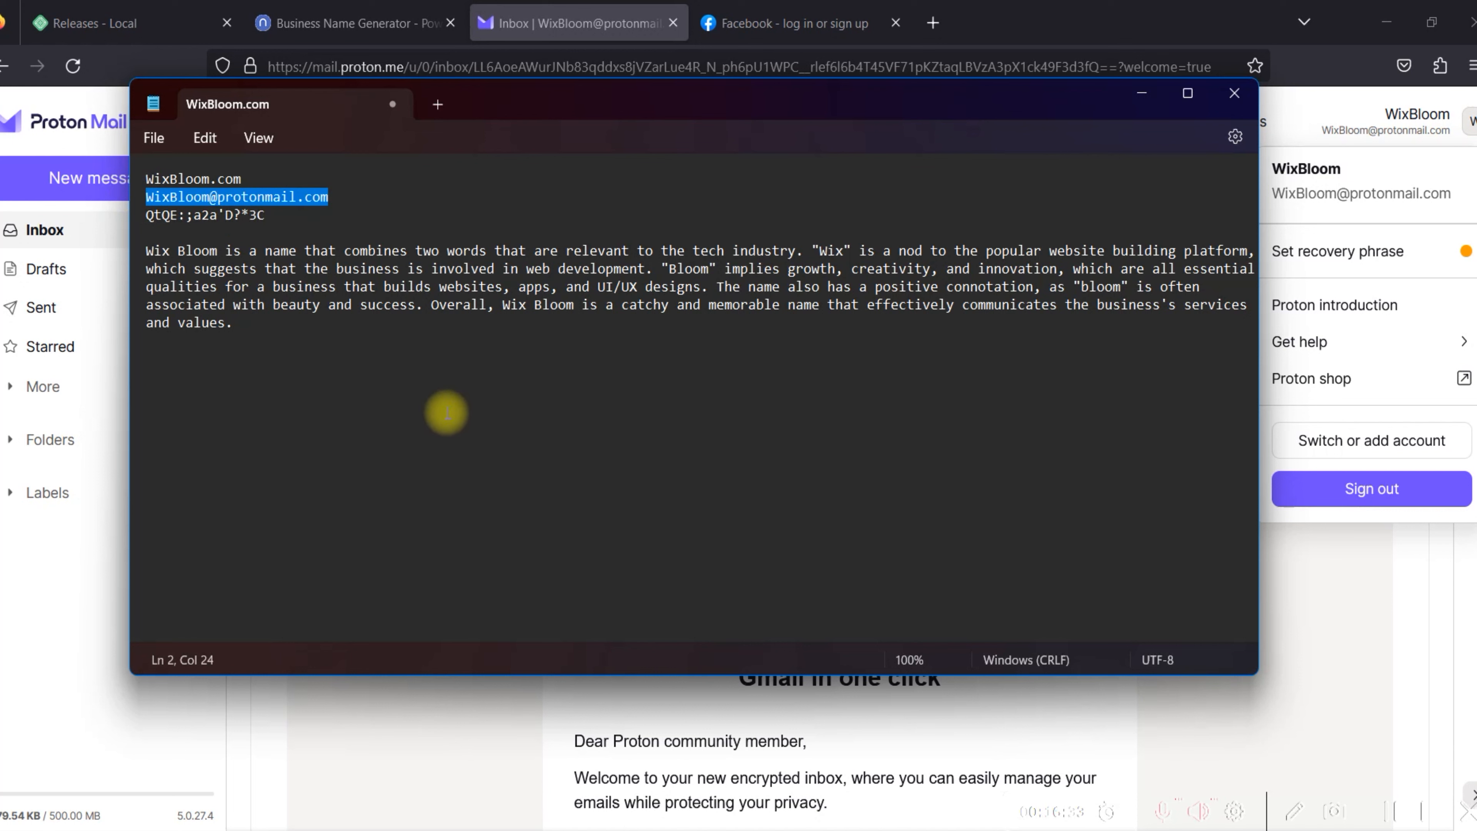
pyautogui.click(576, 25)
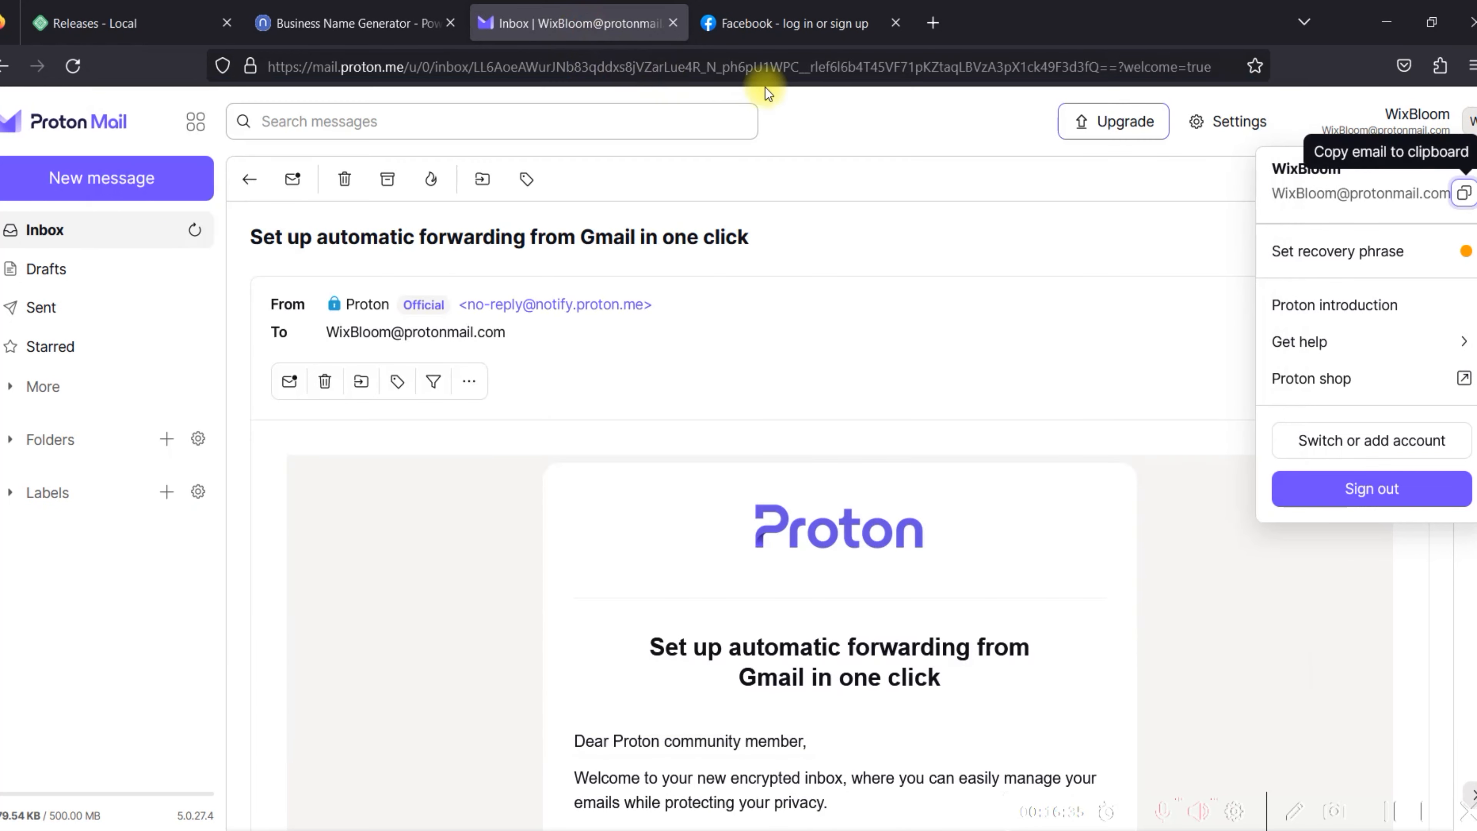
# Search Google for icons8 from the Facebook tab and open the Icons8 site.
pyautogui.click(762, 24)
pyautogui.click(762, 60)
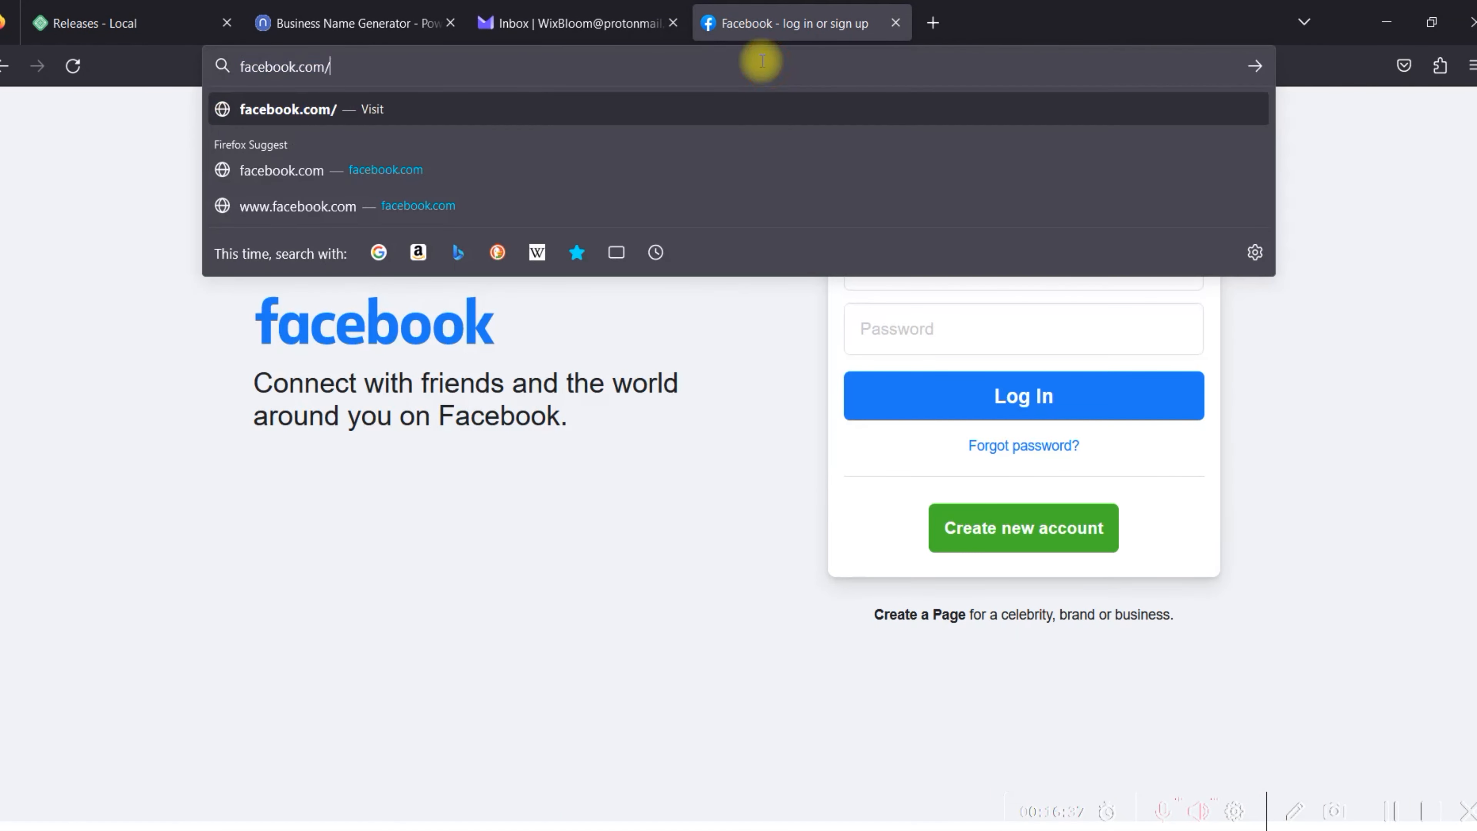
pyautogui.hotkey('ctrl', 'a')
pyautogui.write('i')
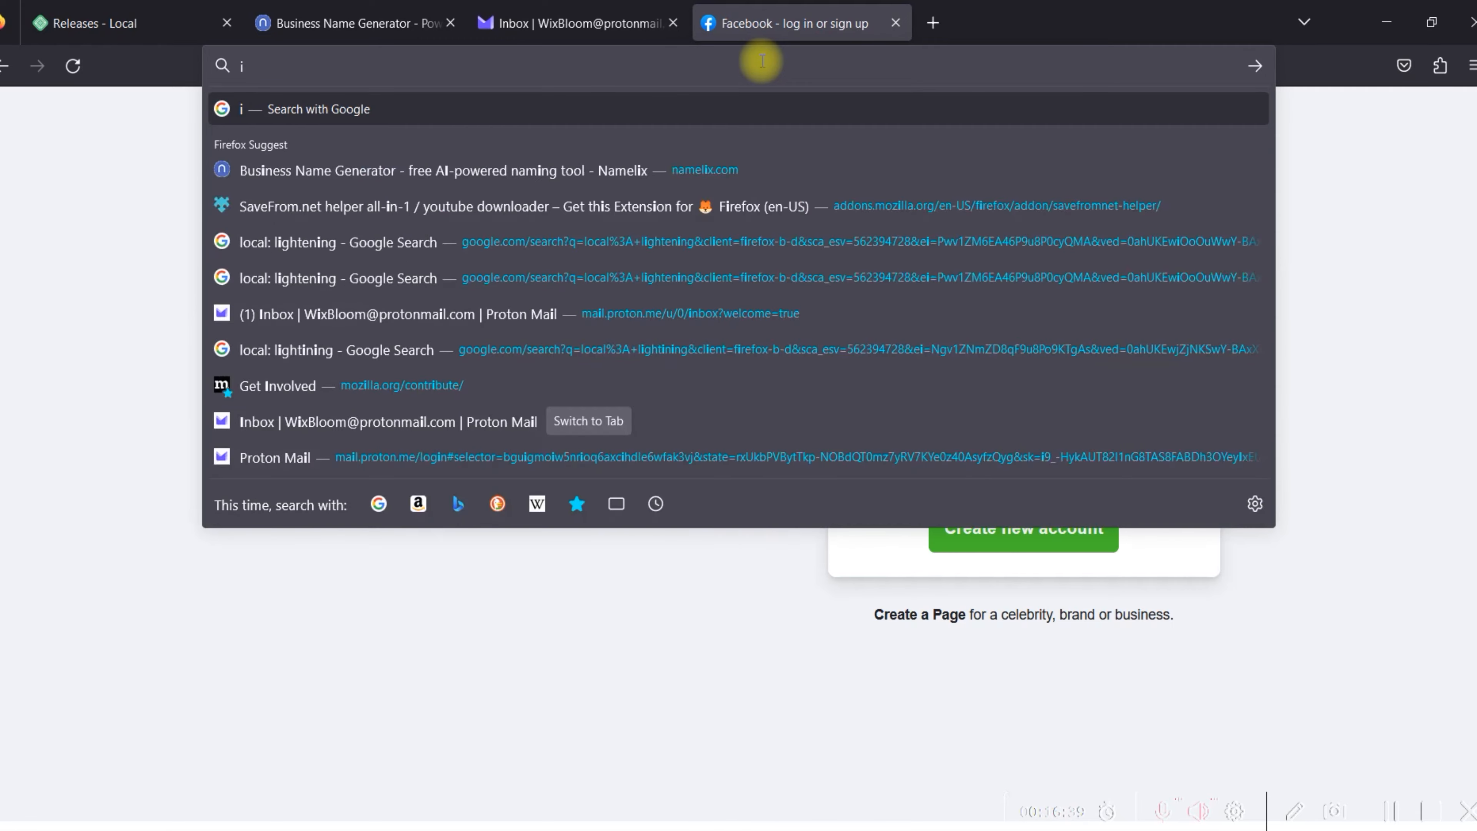
pyautogui.write('cons8')
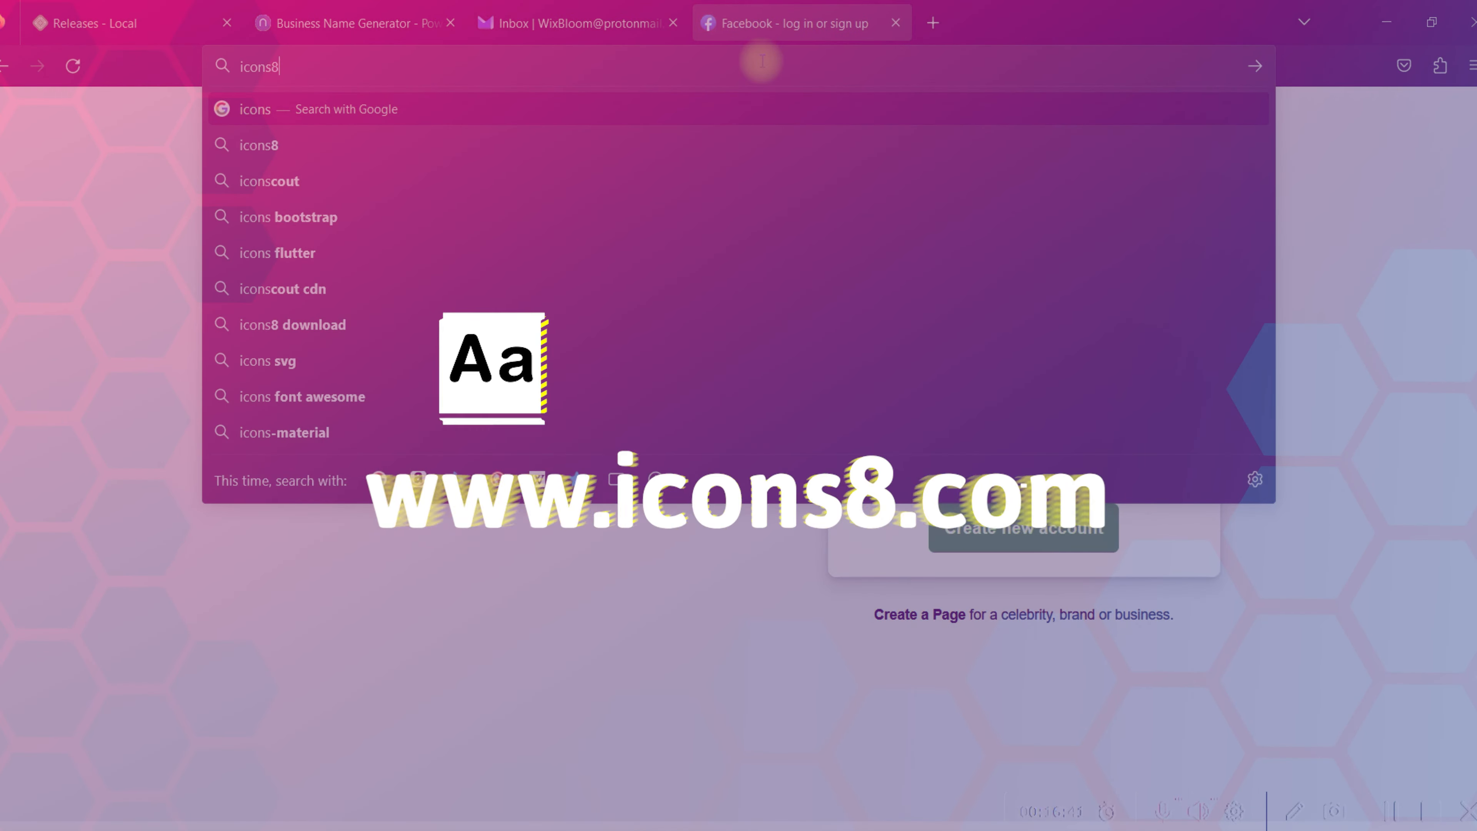
pyautogui.press('Return')
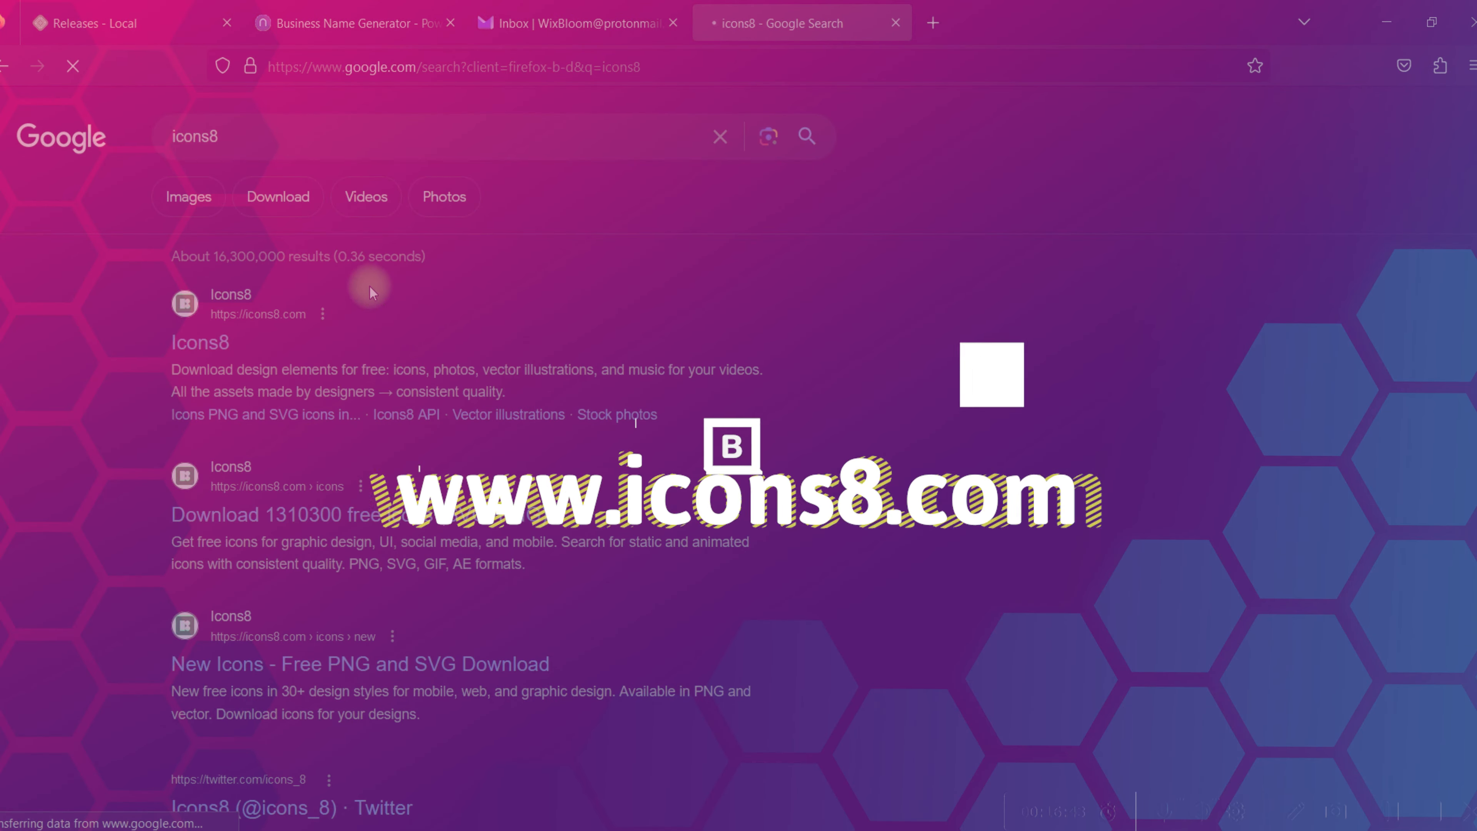
pyautogui.click(221, 348)
# Launch the Pichon icon app from the Start search.
pyautogui.press('super')
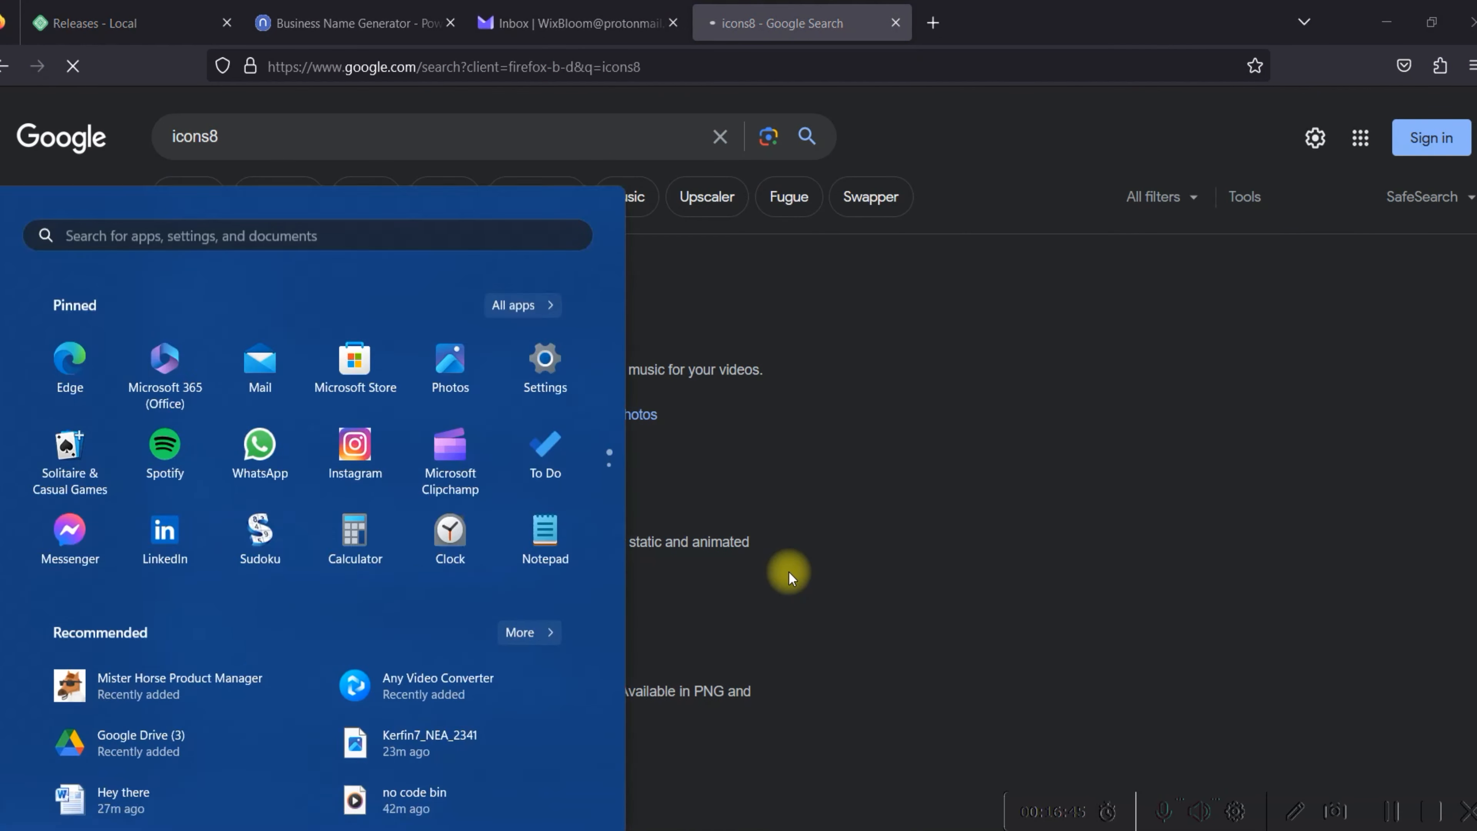
pyautogui.write('pichon')
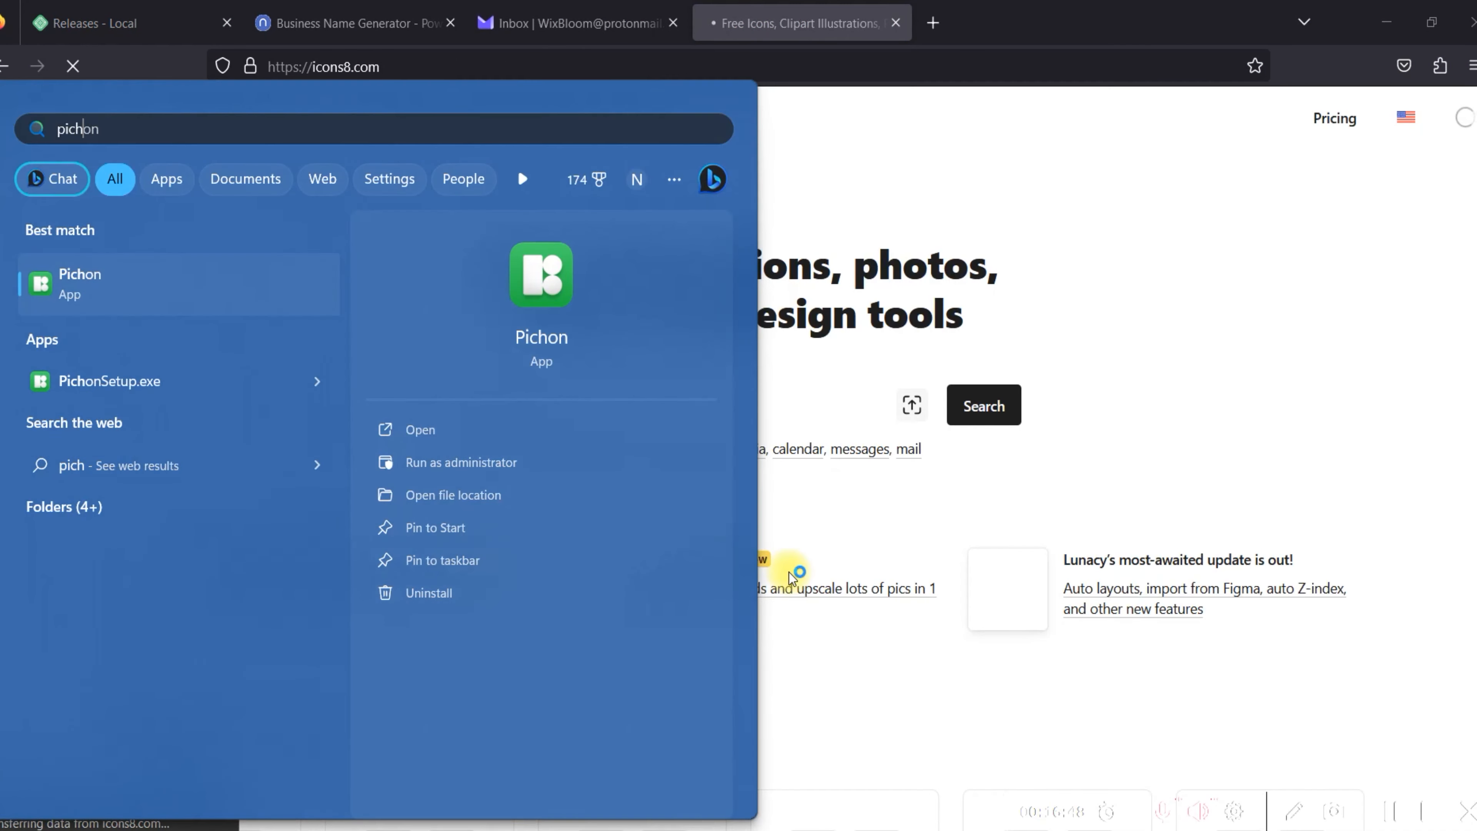
pyautogui.click(789, 572)
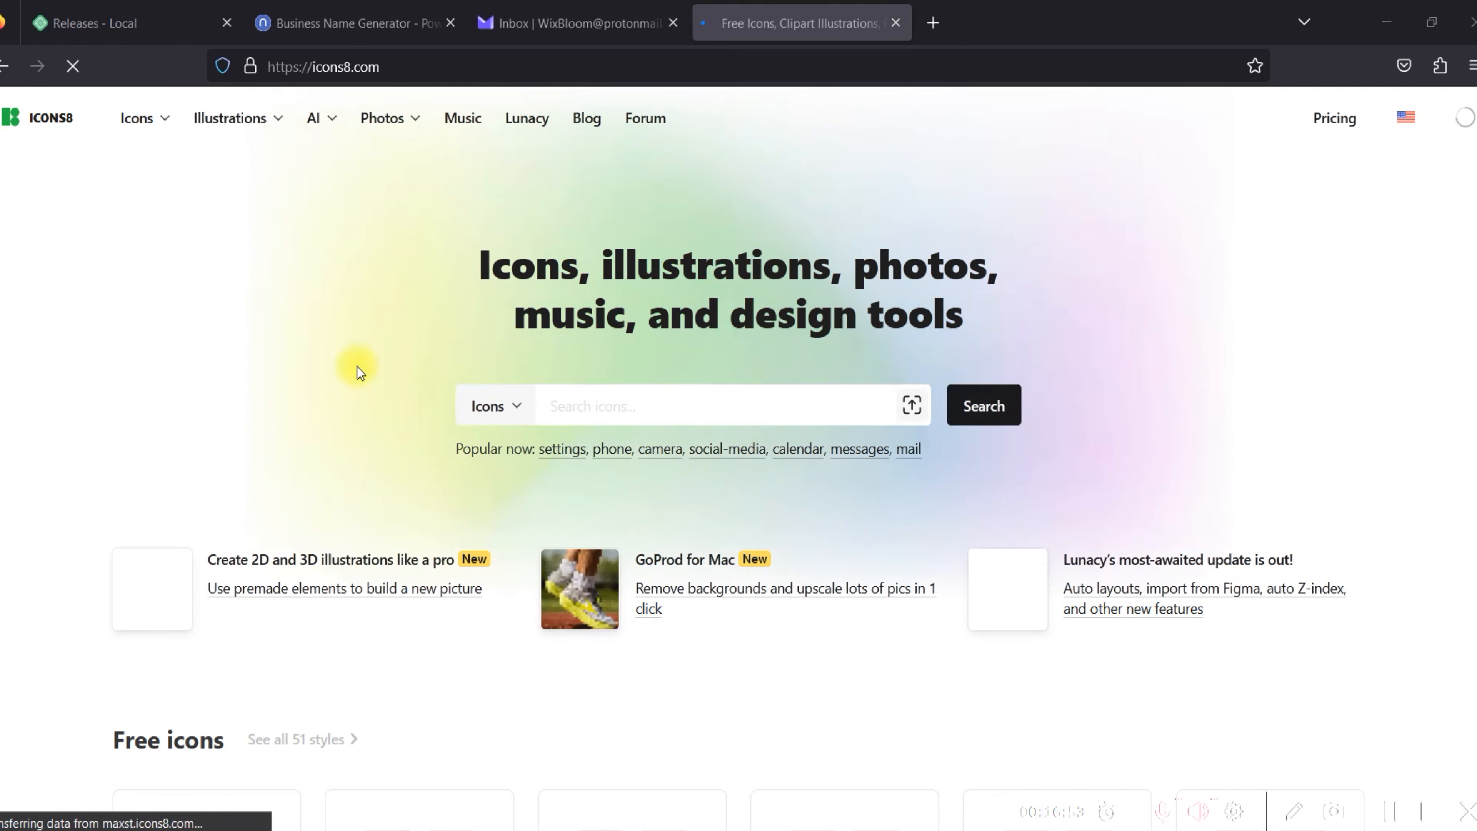
# Search the Icons8 site for 'tech' icons.
pyautogui.scroll(-3, 560, 406)
pyautogui.click(680, 182)
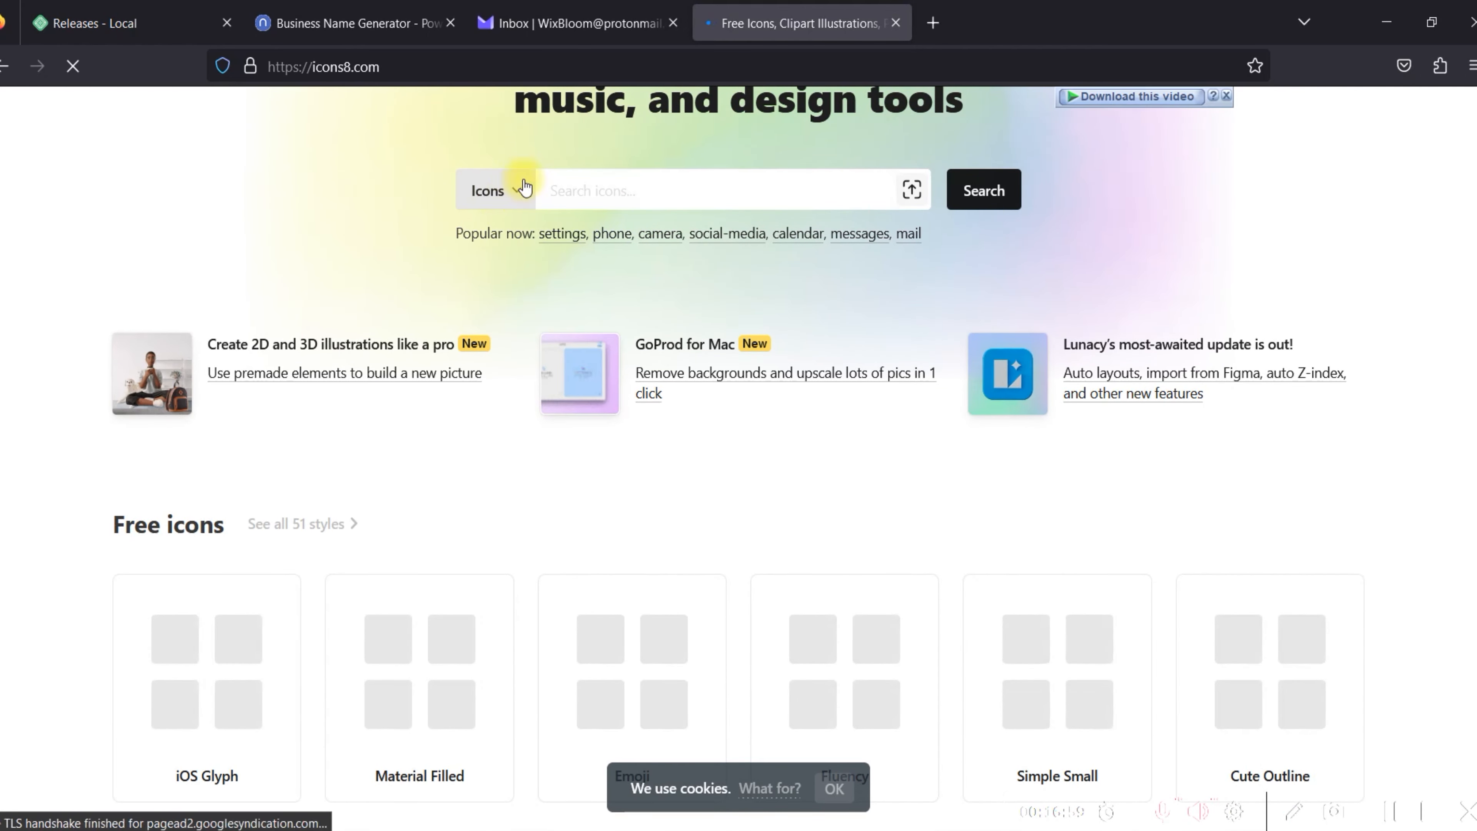
pyautogui.click(552, 189)
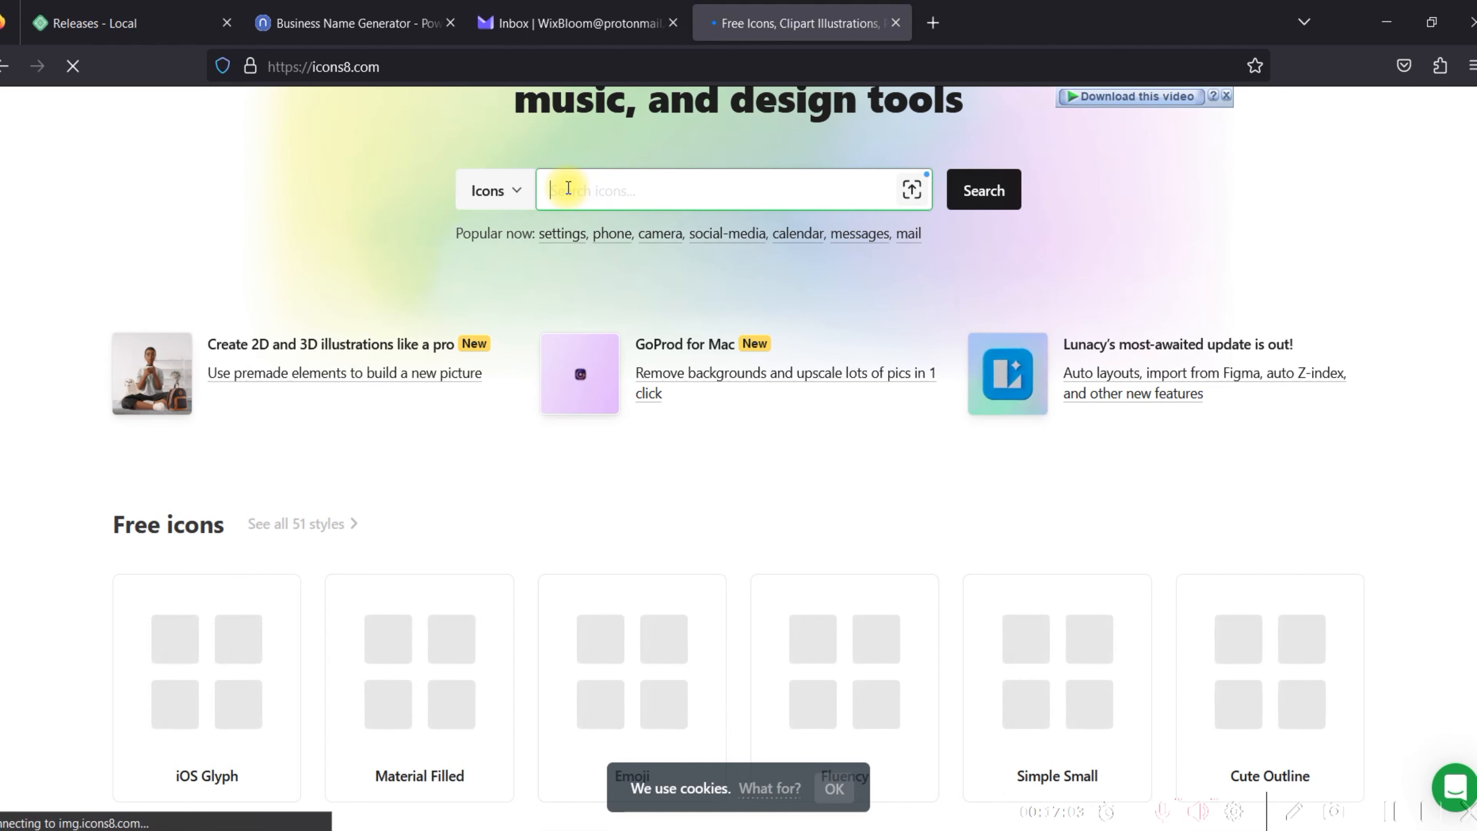
pyautogui.write('tech')
pyautogui.press('Return')
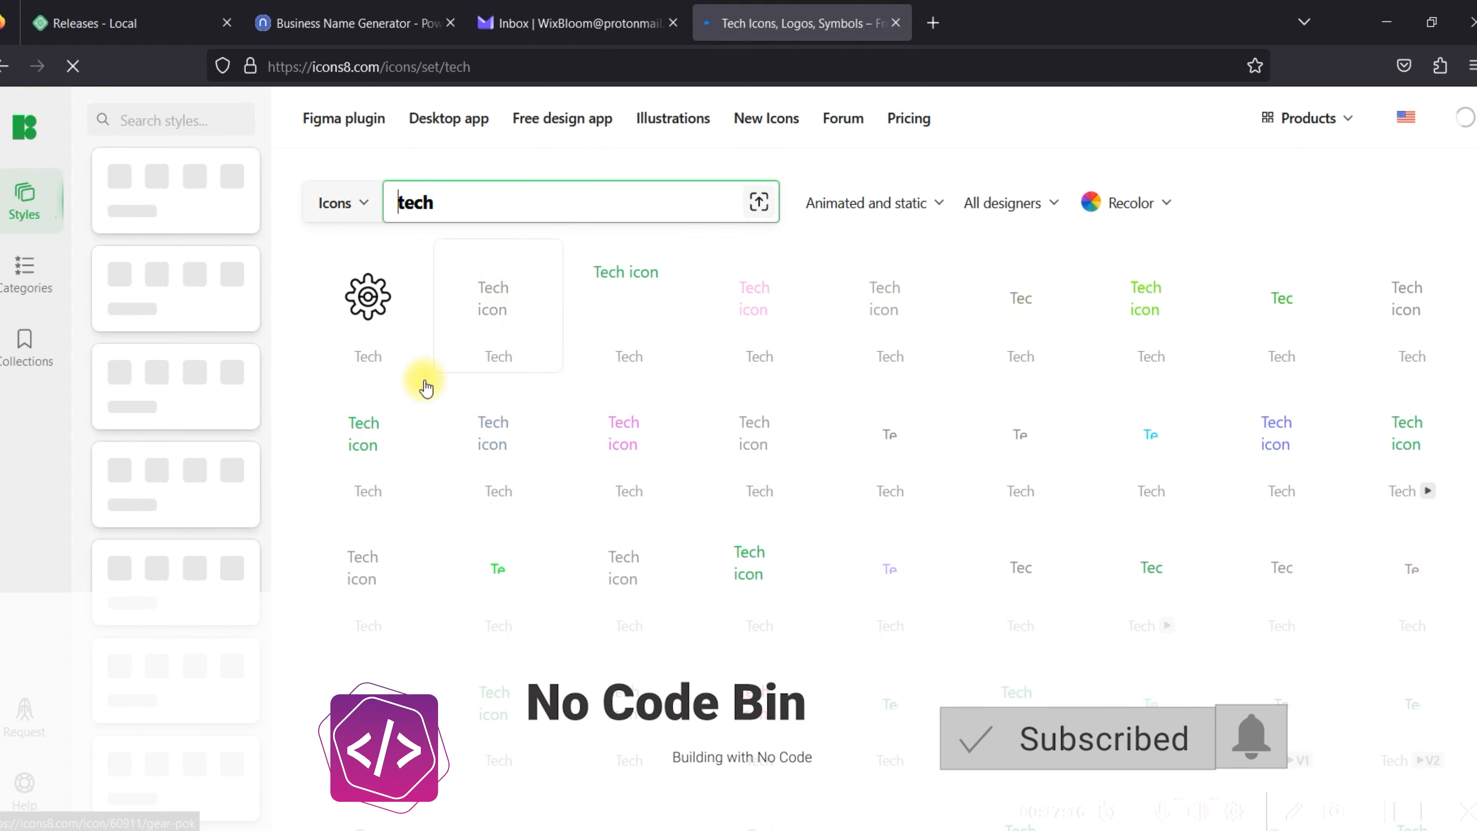
# Bring Pichon forward and minimize the browser, Notepad and Local to clear the desktop.
pyautogui.moveTo(973, 829)
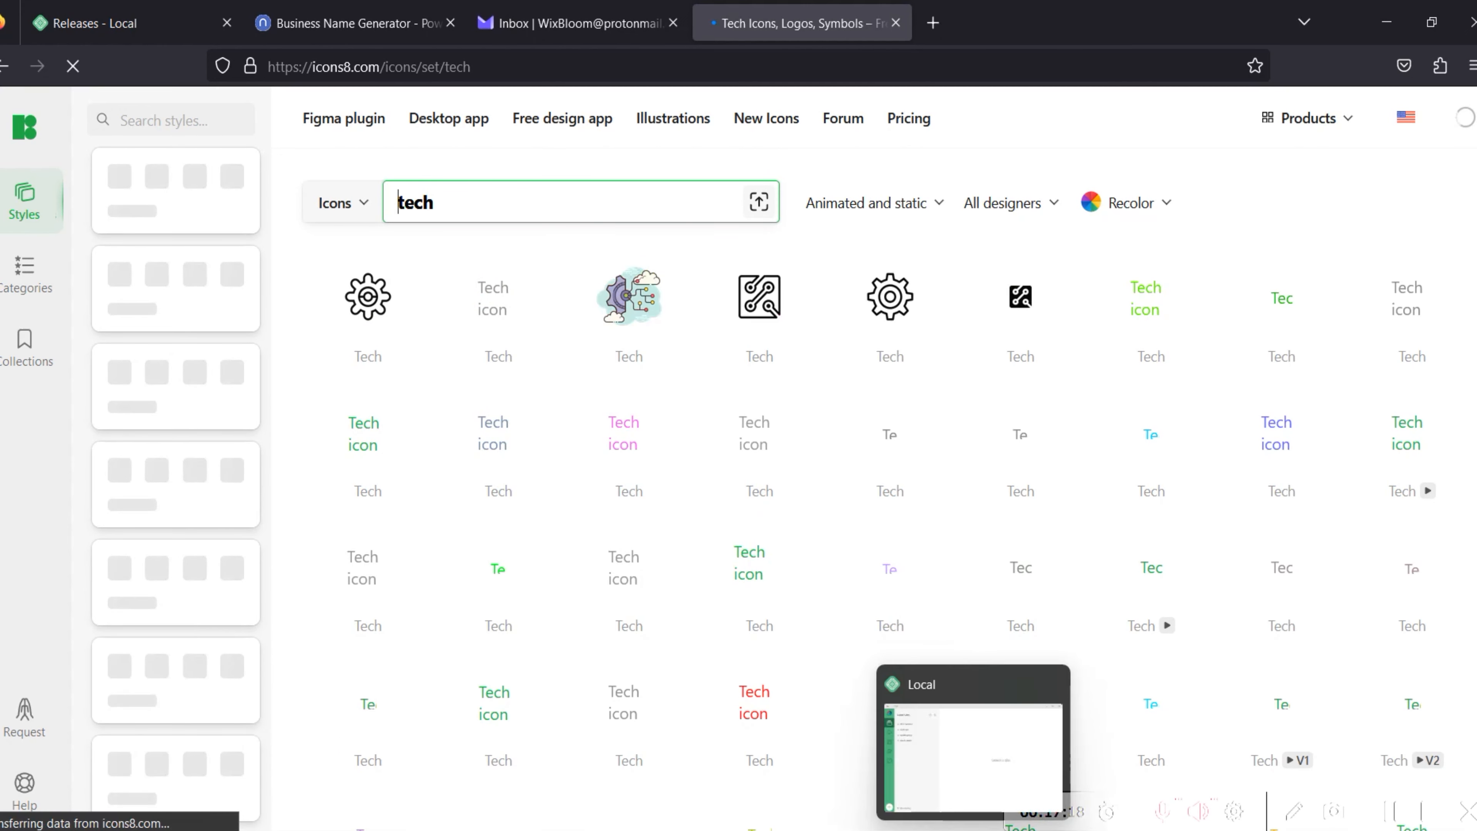
pyautogui.click(1026, 828)
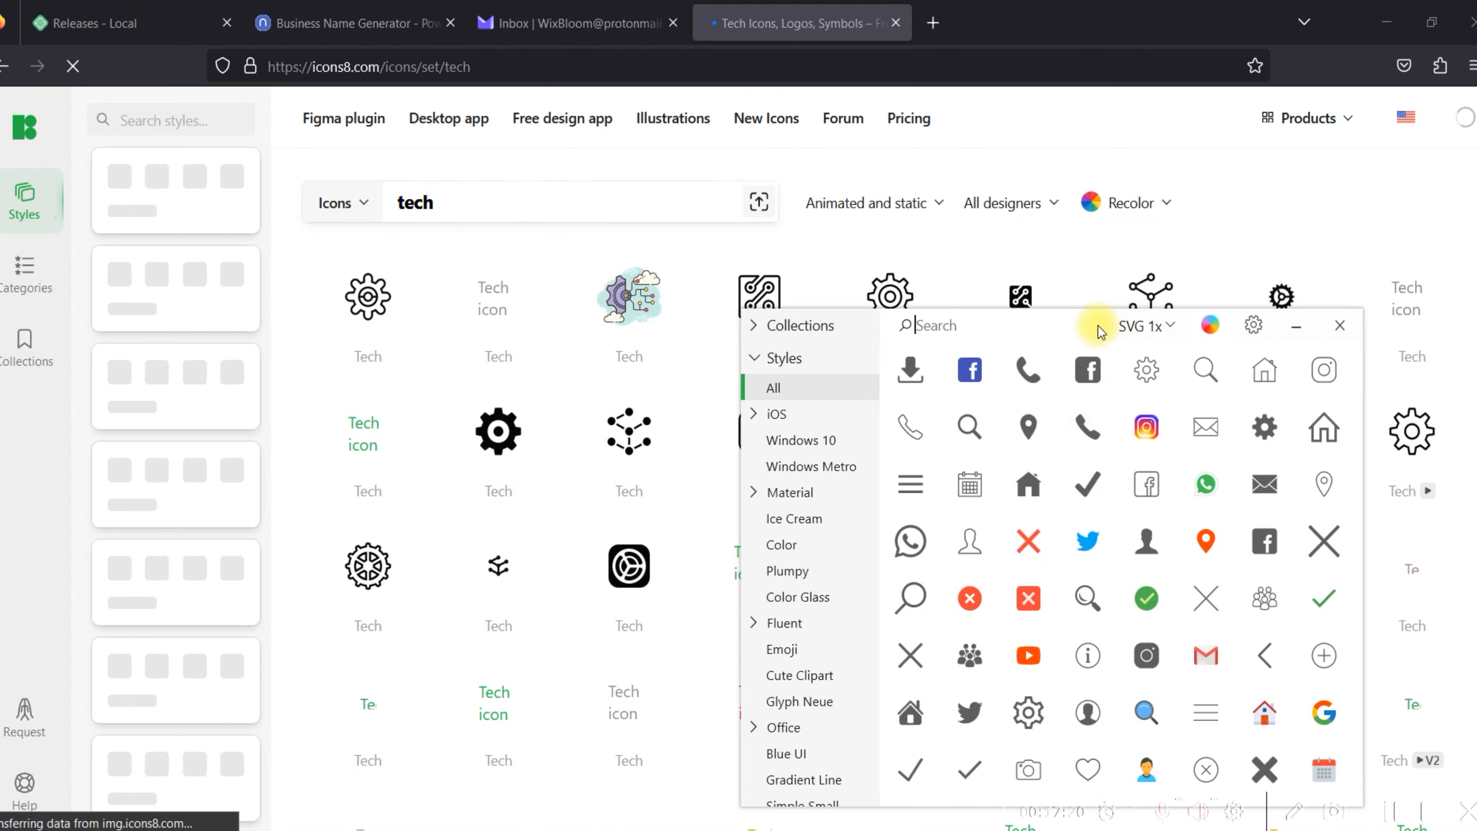
pyautogui.moveTo(1101, 331); pyautogui.dragTo(711, 176)
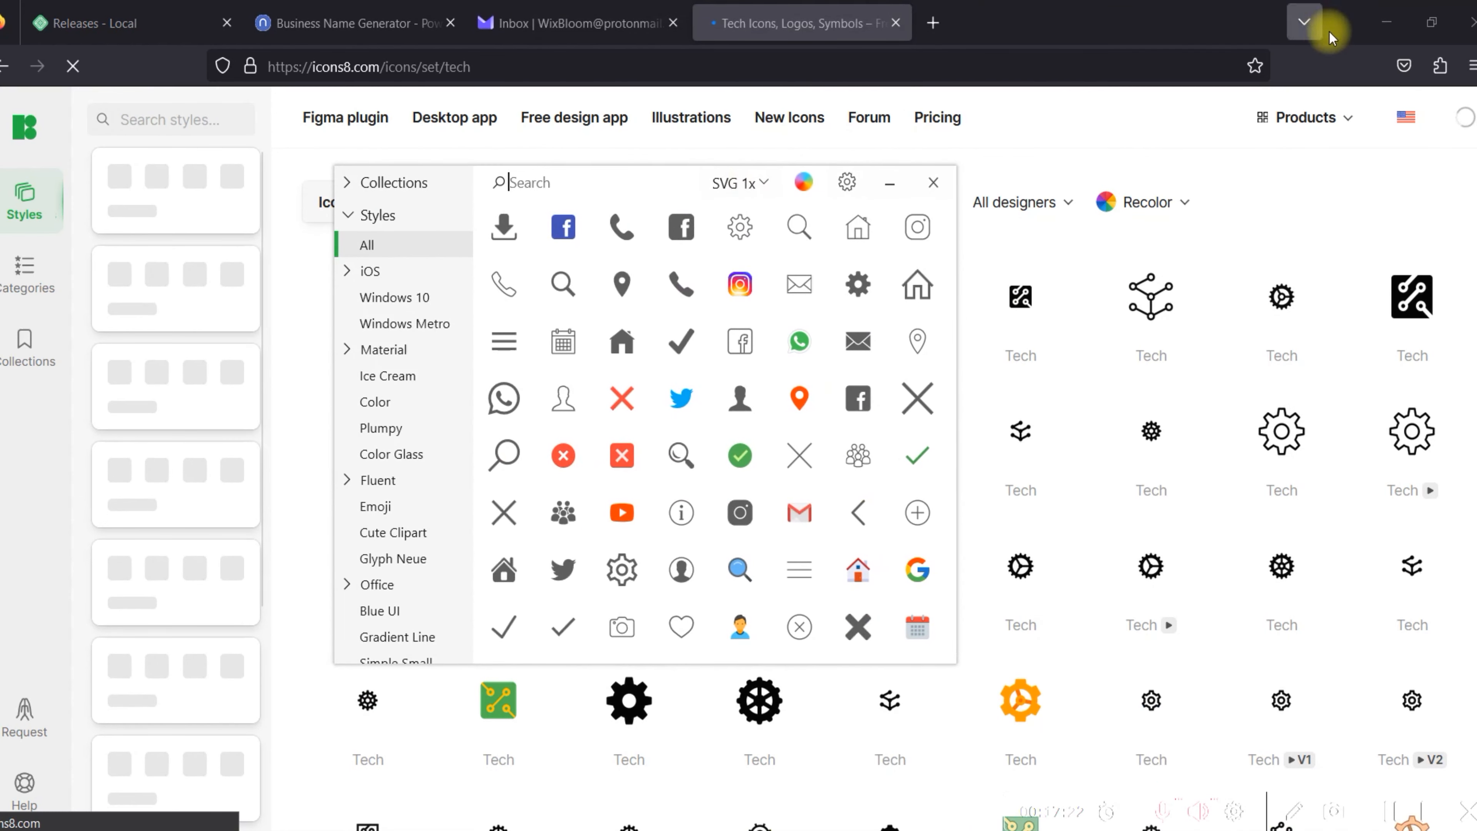
pyautogui.click(1386, 21)
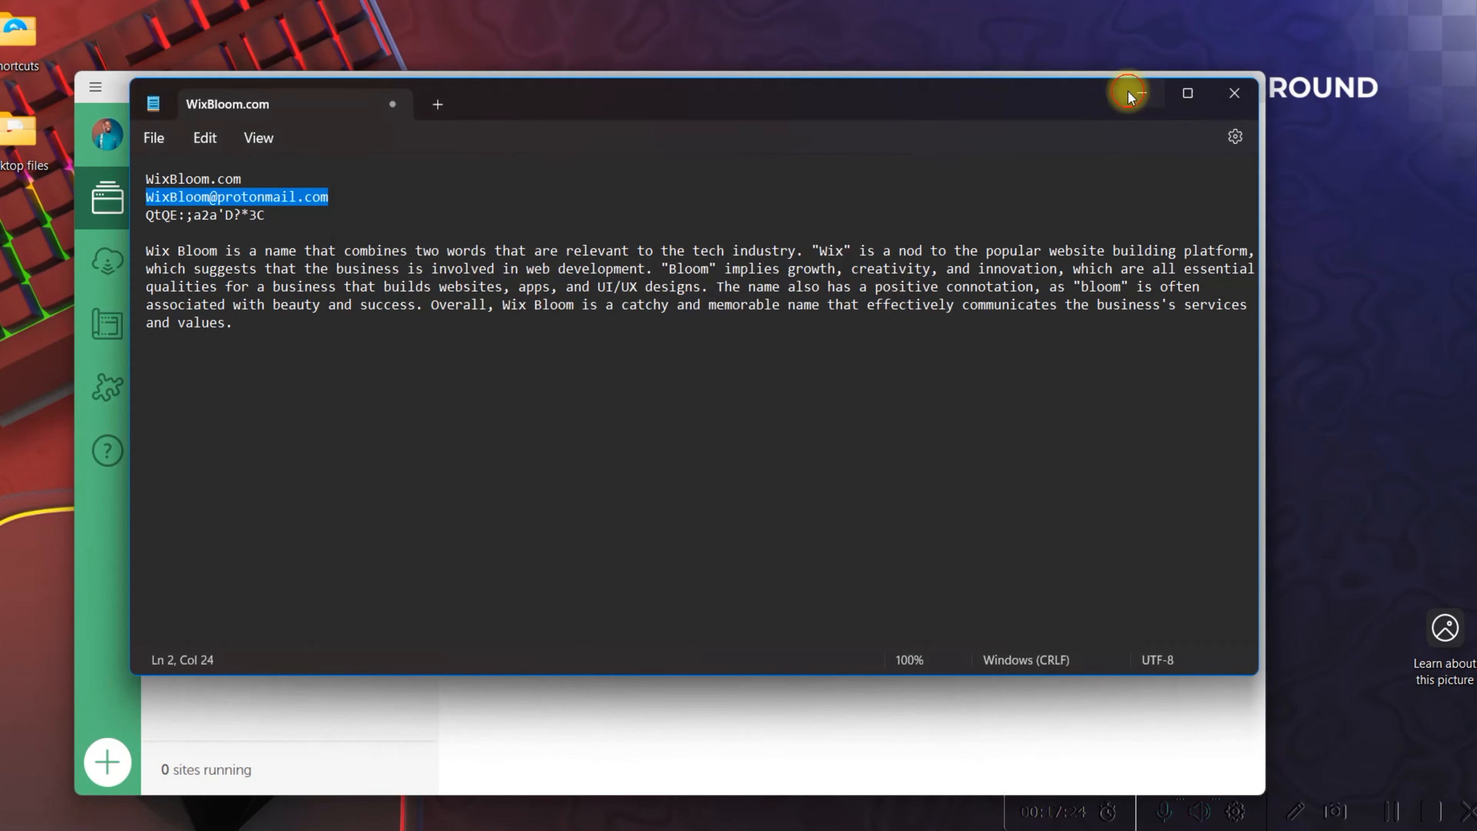
pyautogui.click(1140, 93)
pyautogui.click(1146, 85)
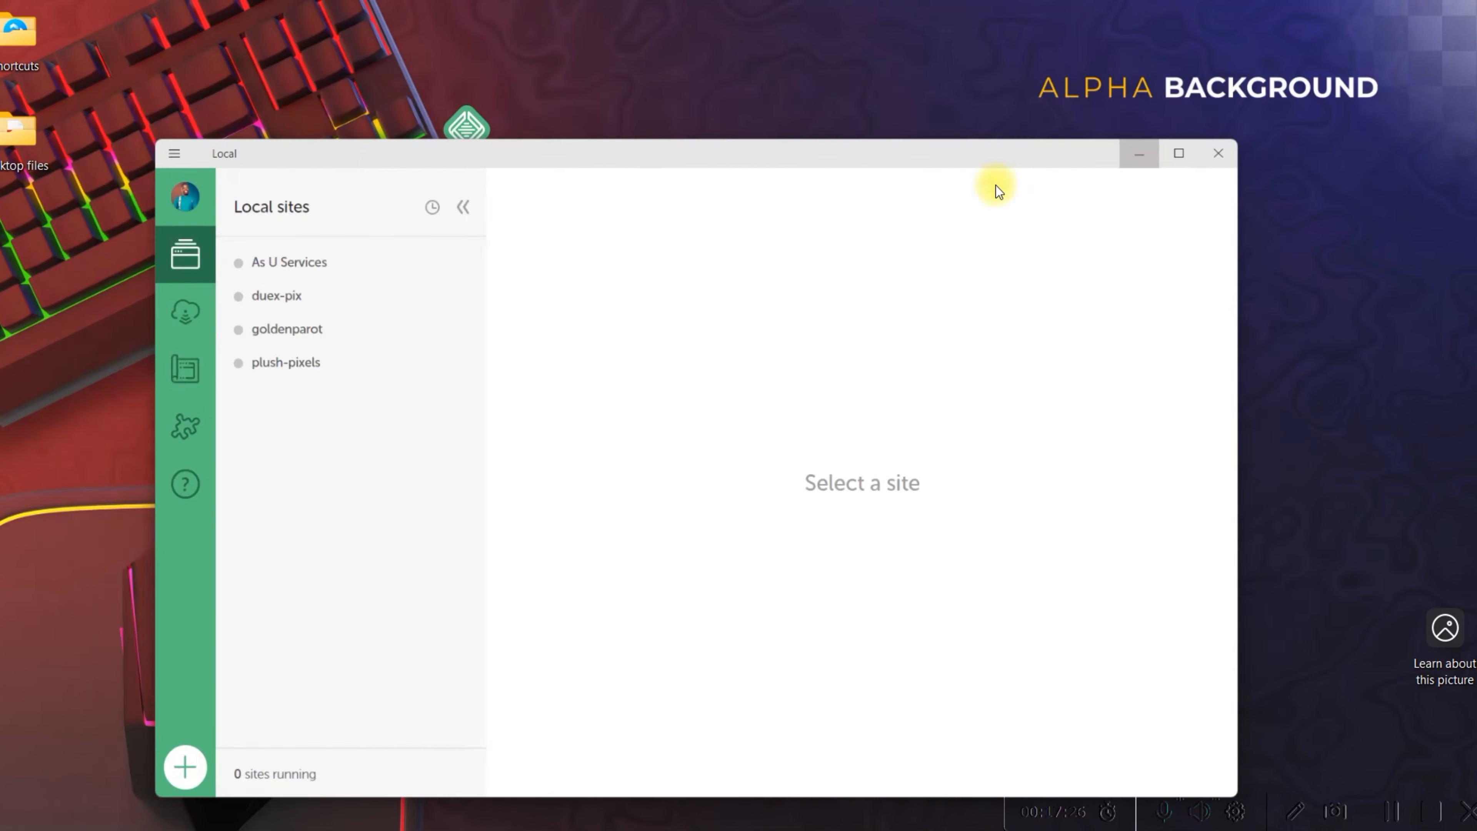
pyautogui.moveTo(827, 126); pyautogui.dragTo(782, 157)
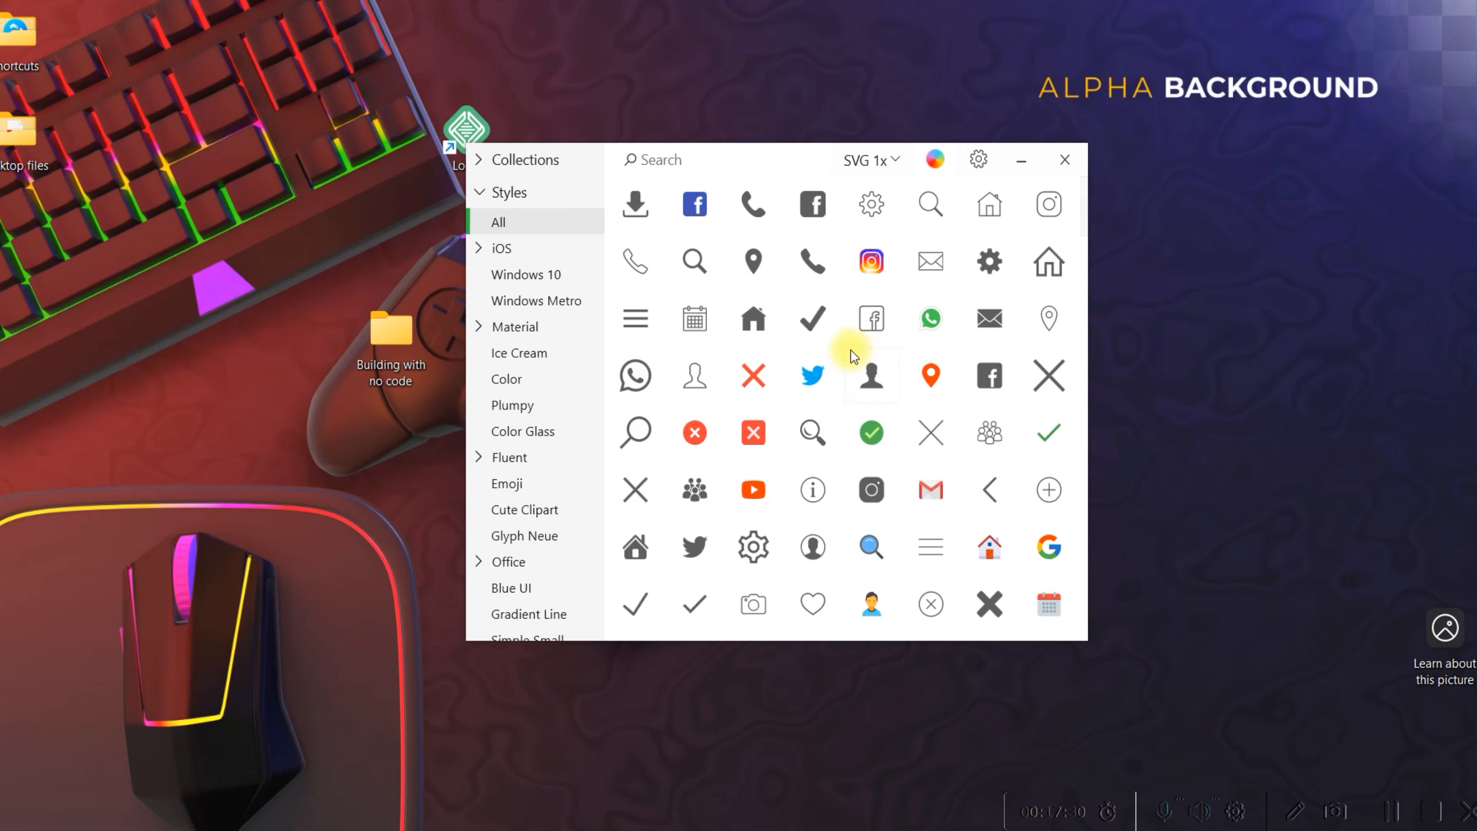
# Search tech in Pichon, drop a gear icon onto the Building with no code folder, and open it.
pyautogui.scroll(-5, 693, 314)
pyautogui.scroll(5, 693, 262)
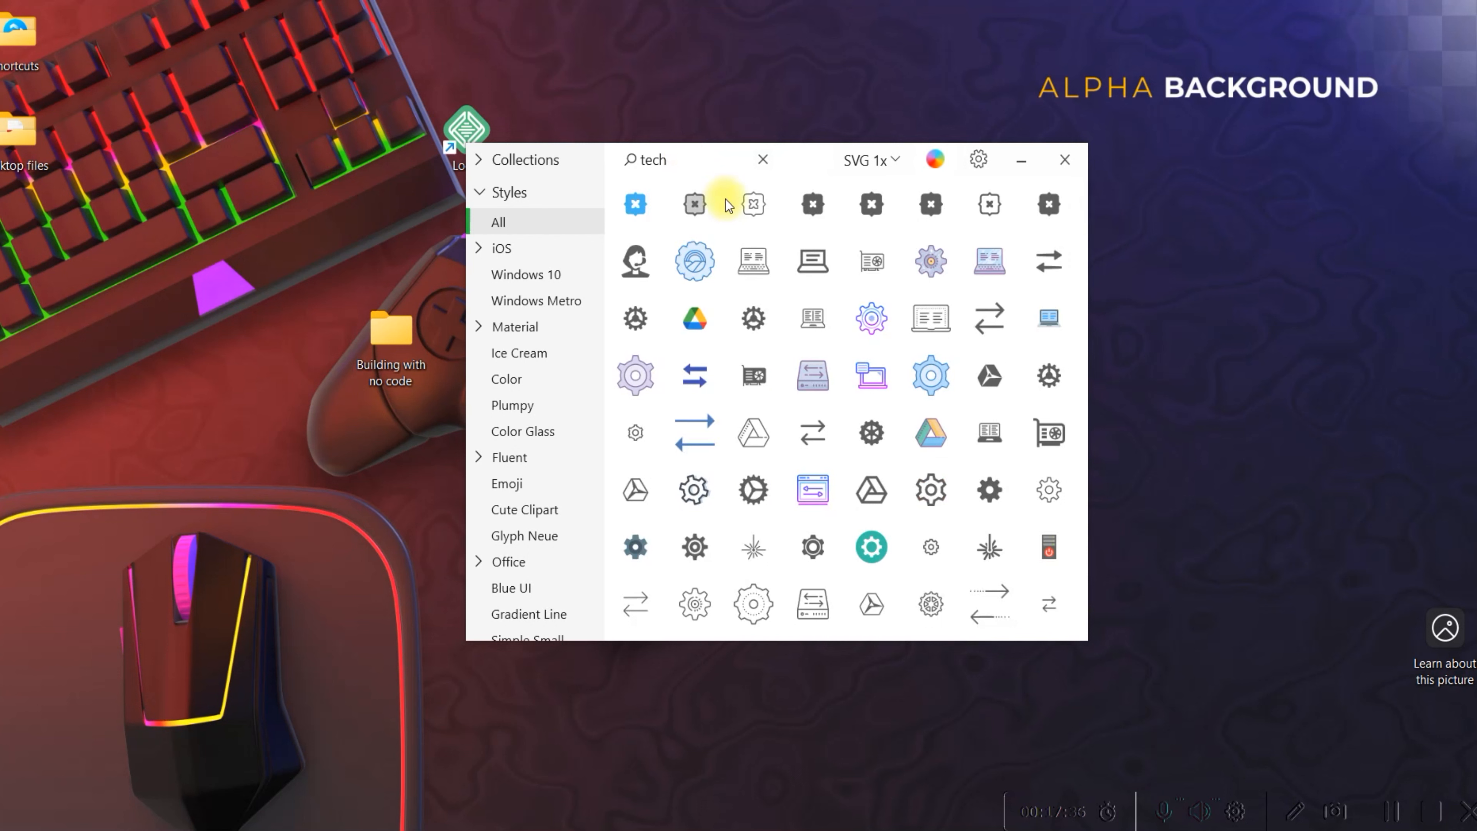
pyautogui.doubleClick(675, 160)
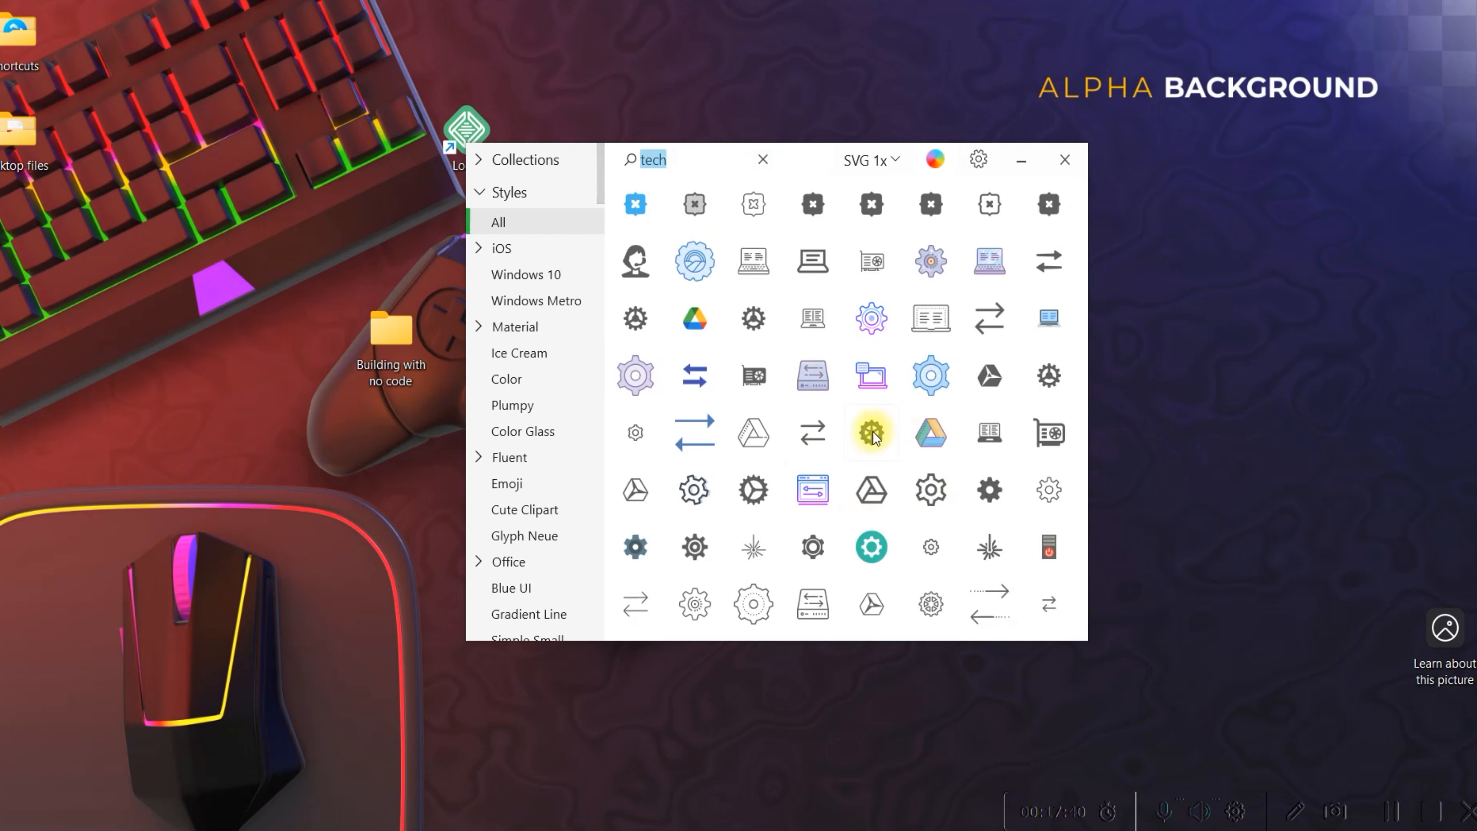
pyautogui.moveTo(801, 498); pyautogui.dragTo(391, 343)
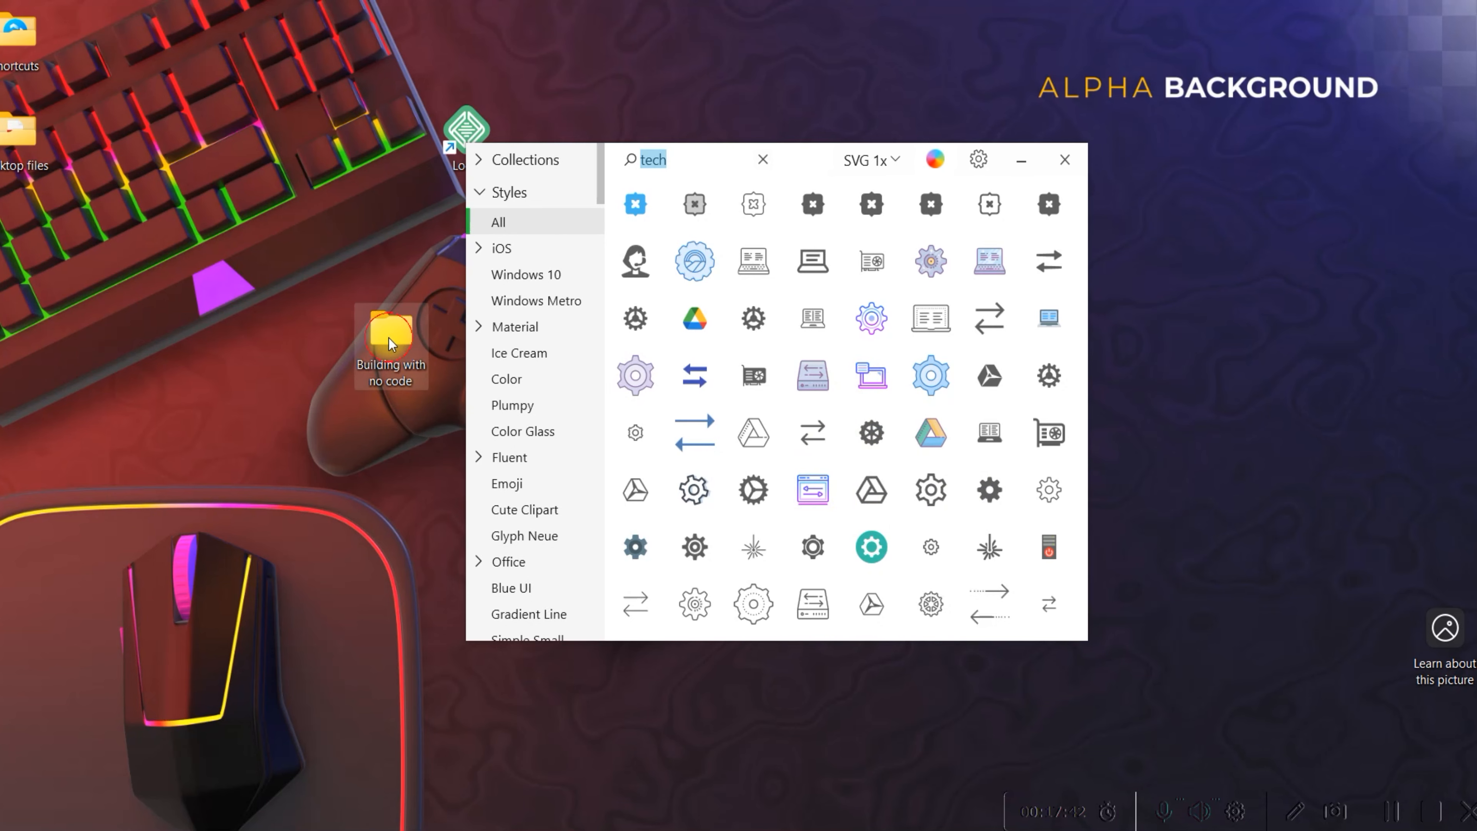
pyautogui.doubleClick(384, 333)
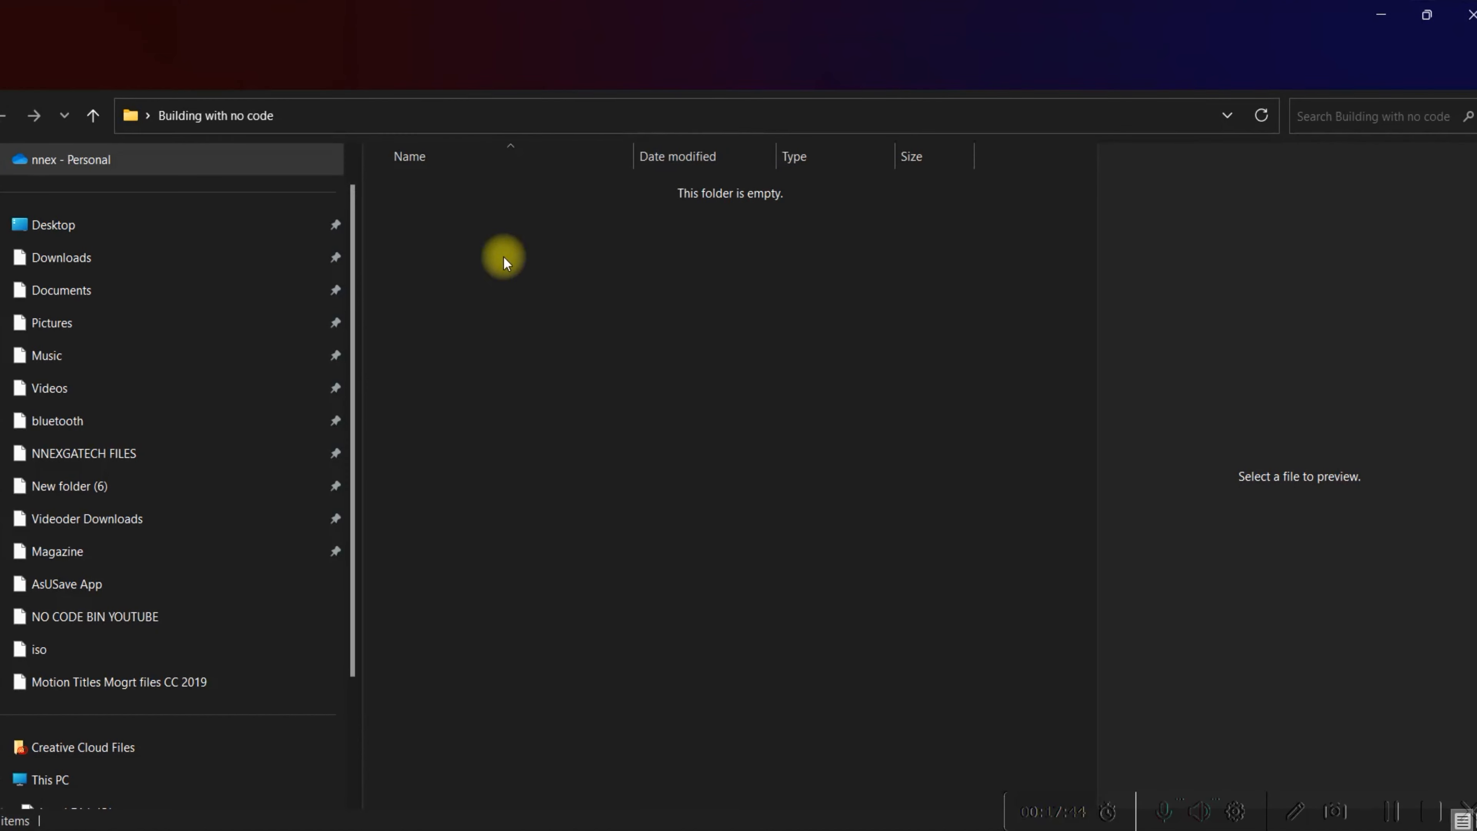
# Arrange the folder, file browser and Icons8 windows side by side on the desktop.
pyautogui.click(988, 17)
pyautogui.moveTo(980, 28); pyautogui.dragTo(577, 98)
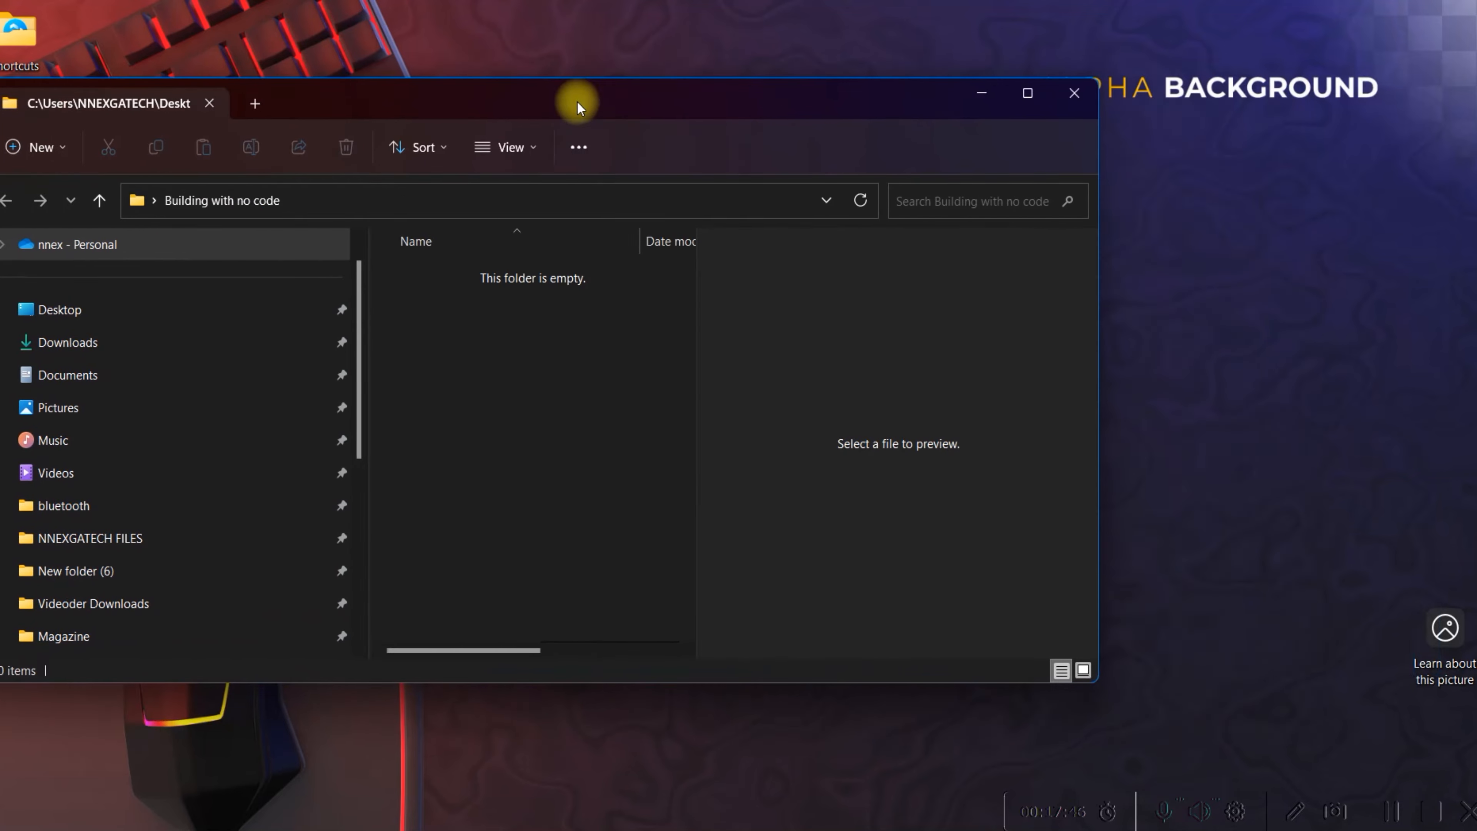
pyautogui.moveTo(834, 95); pyautogui.dragTo(731, 201)
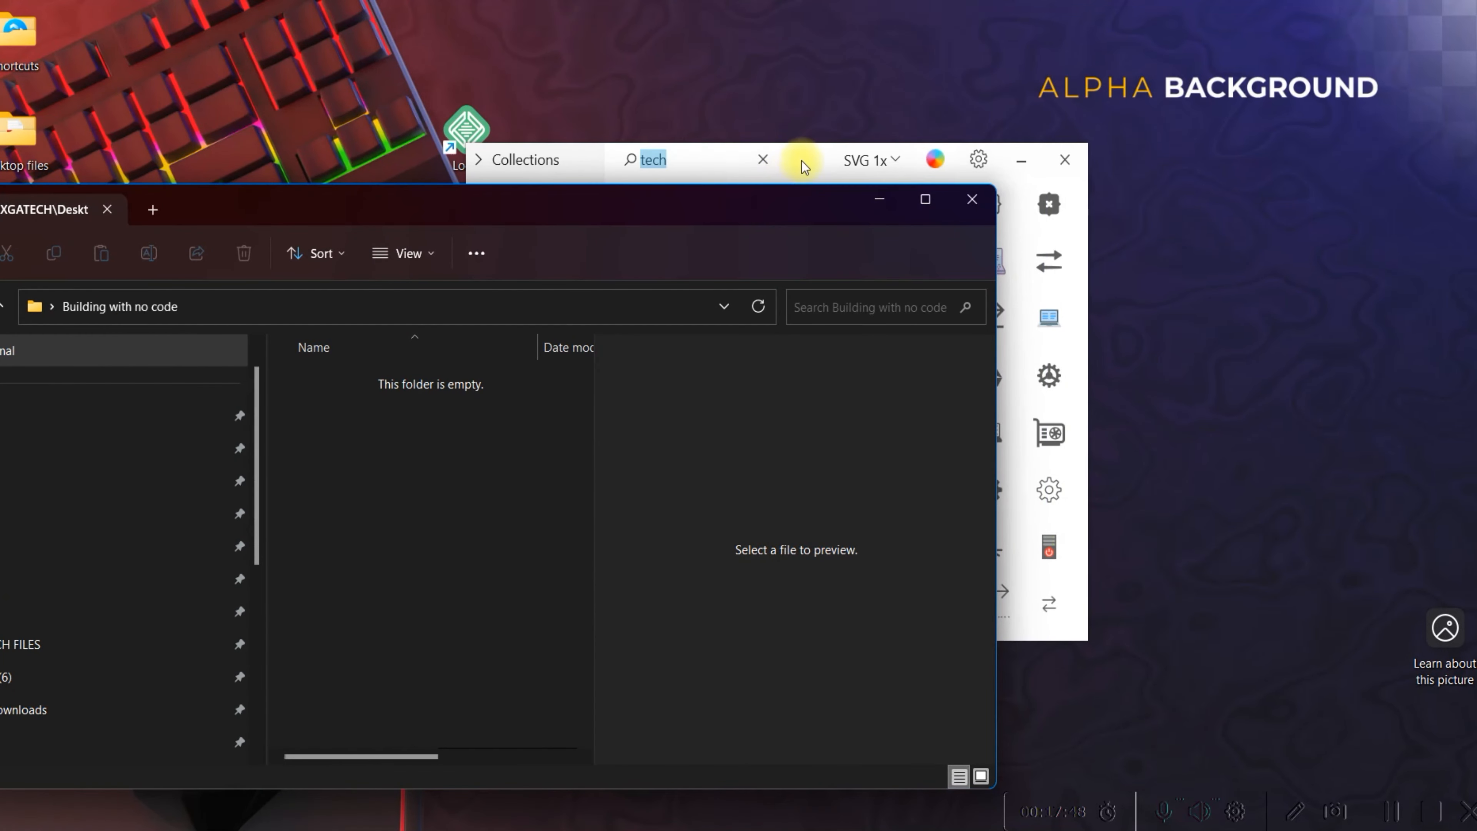
pyautogui.moveTo(796, 157); pyautogui.dragTo(1137, 138)
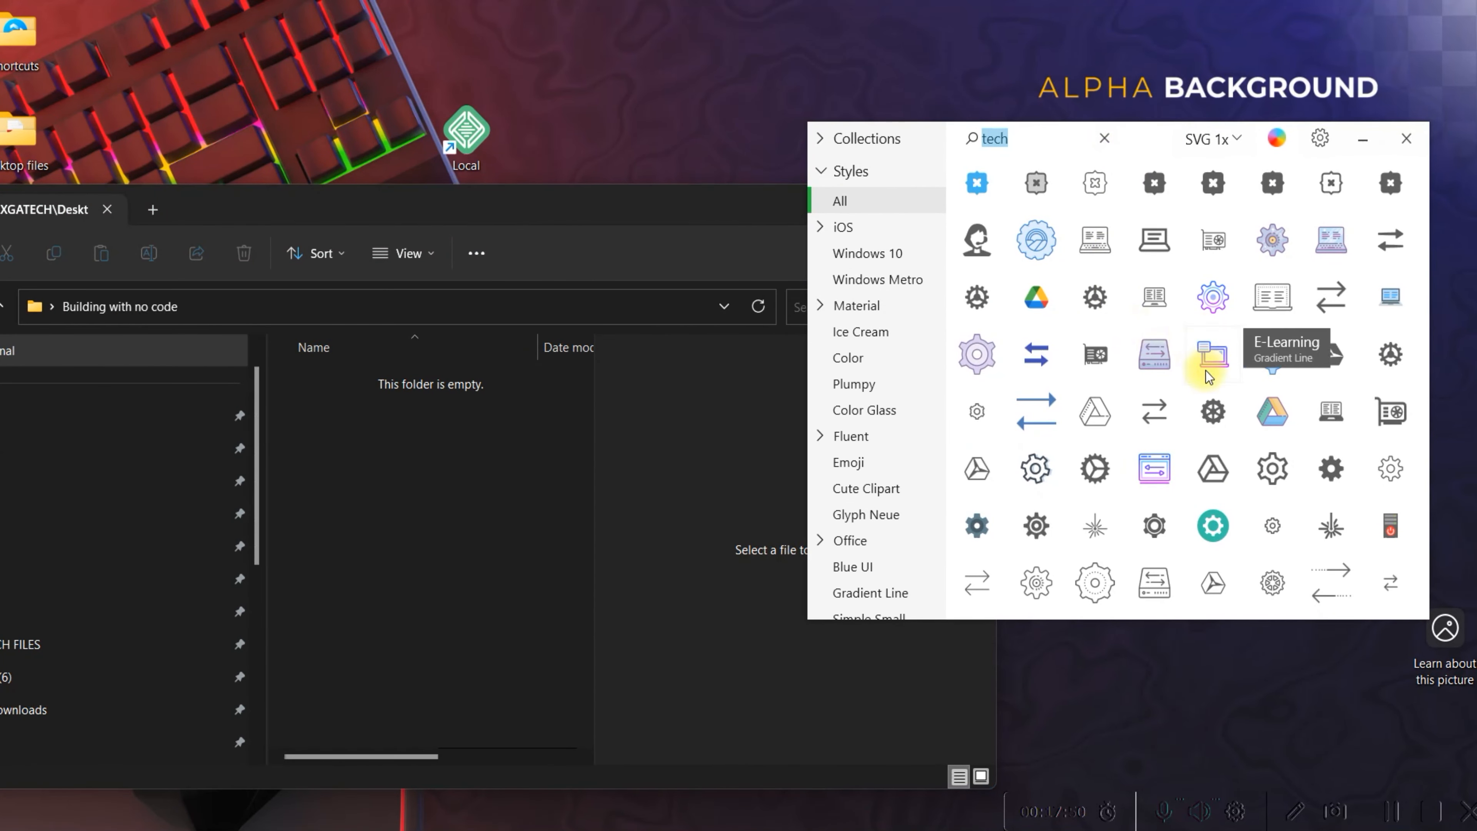
# Set the Pichon export option to SVG at 4x size.
pyautogui.click(1229, 141)
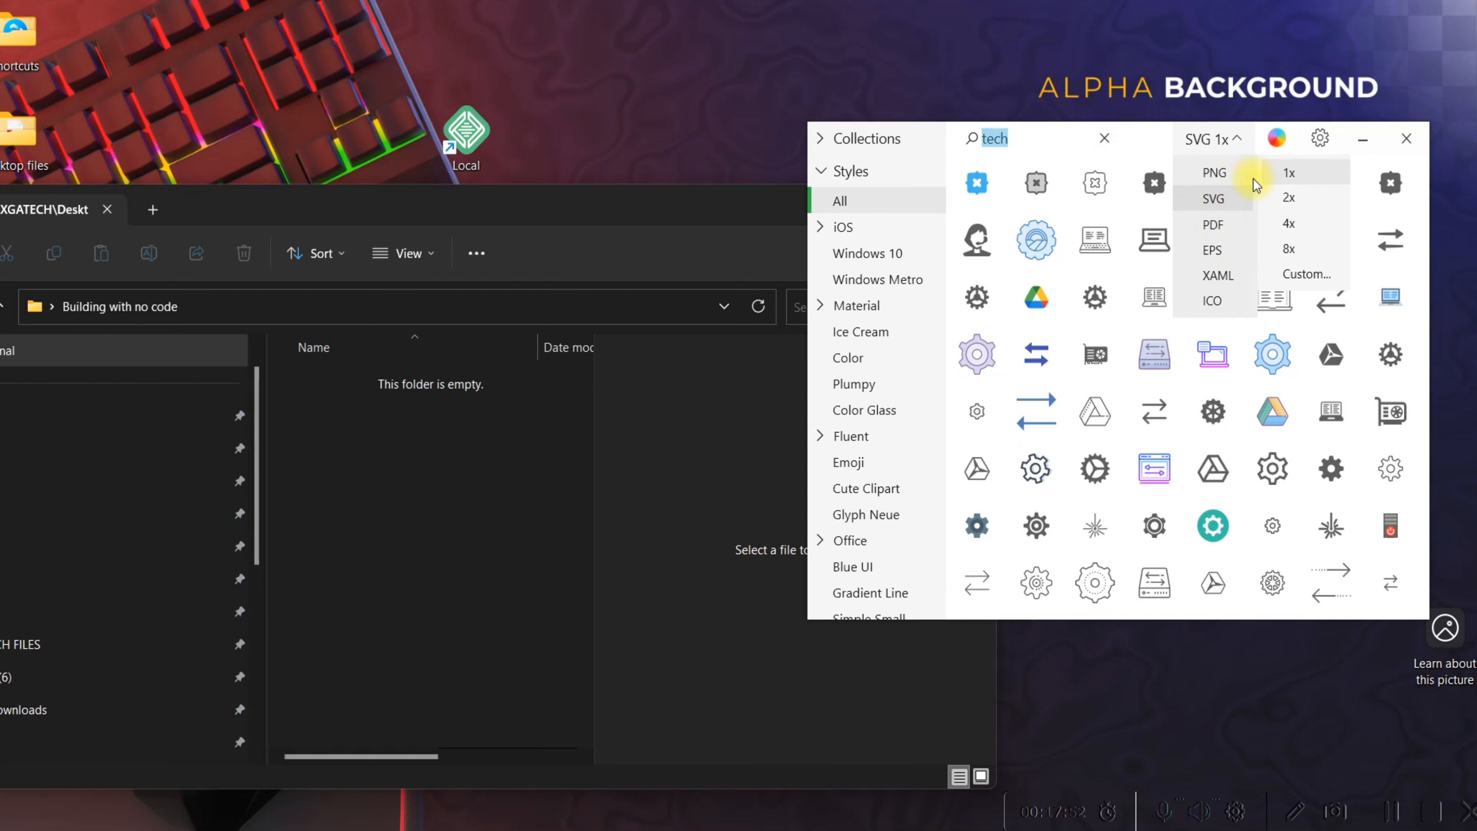
pyautogui.click(1222, 142)
pyautogui.click(1226, 142)
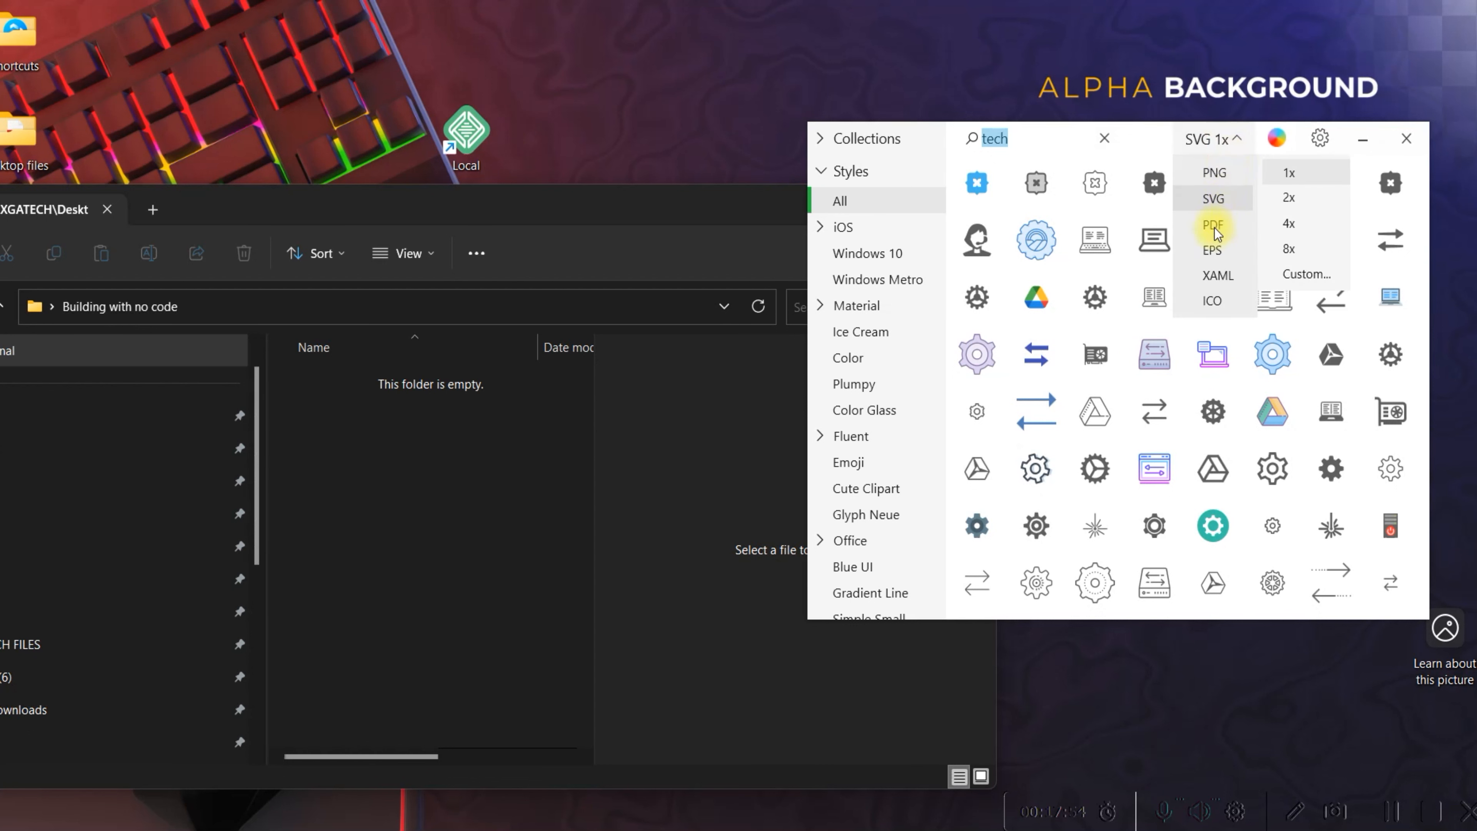
pyautogui.click(1289, 226)
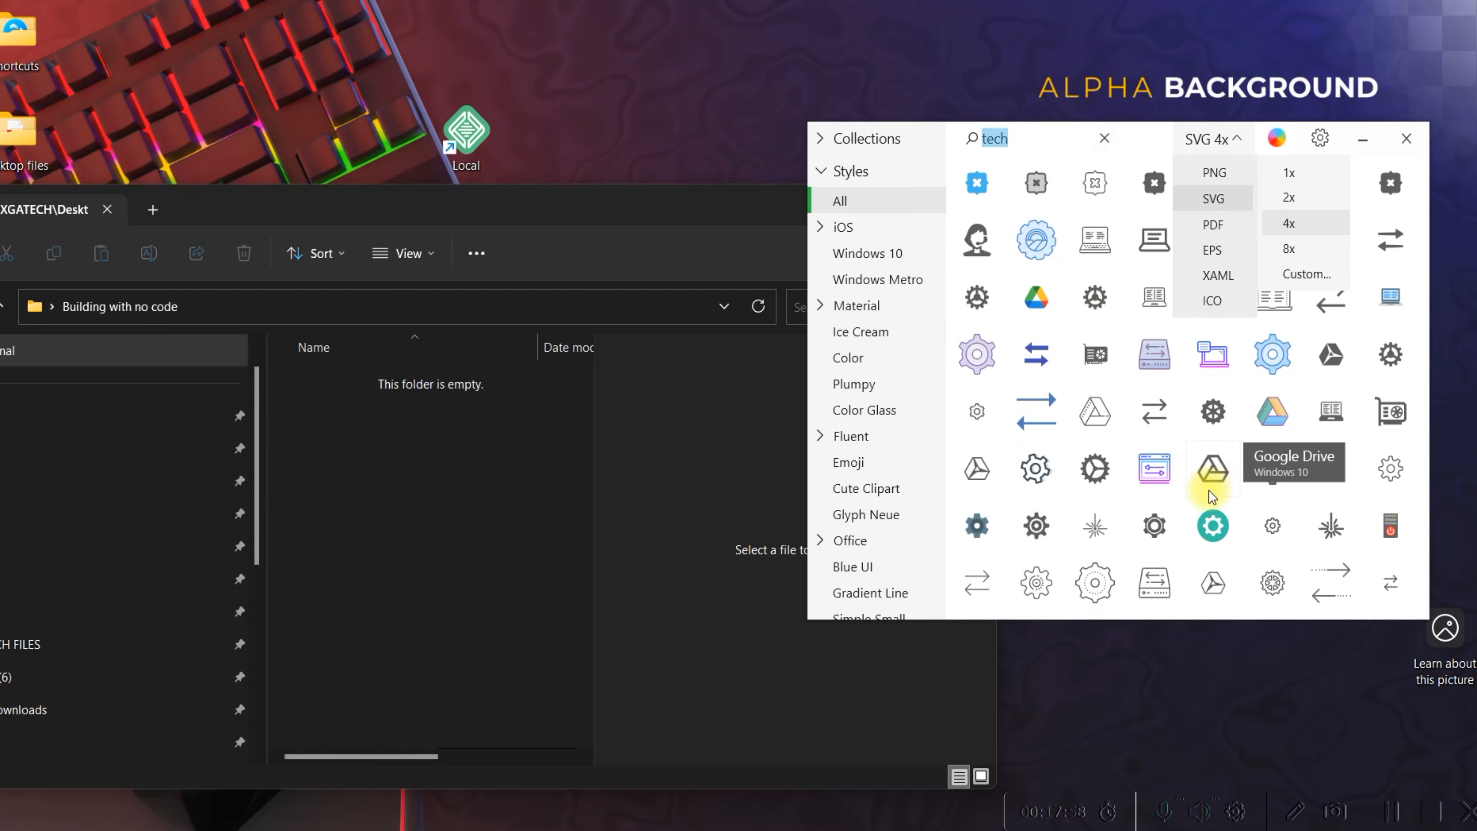
pyautogui.click(1212, 474)
# Save the e-learning laptop icon into Building with no code as icons8_e-learning.
pyautogui.moveTo(1209, 360); pyautogui.dragTo(389, 571)
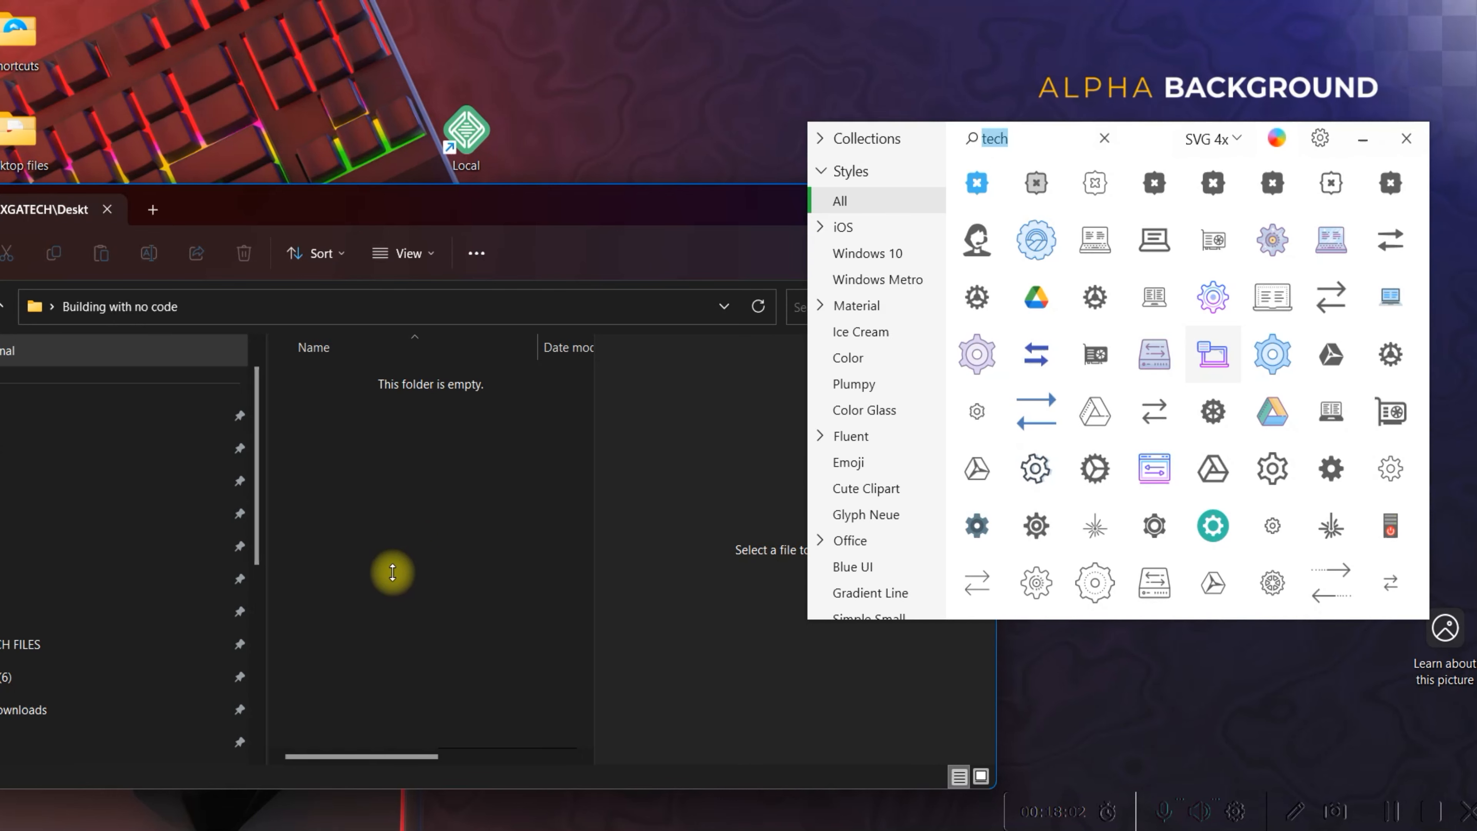
pyautogui.click(323, 385)
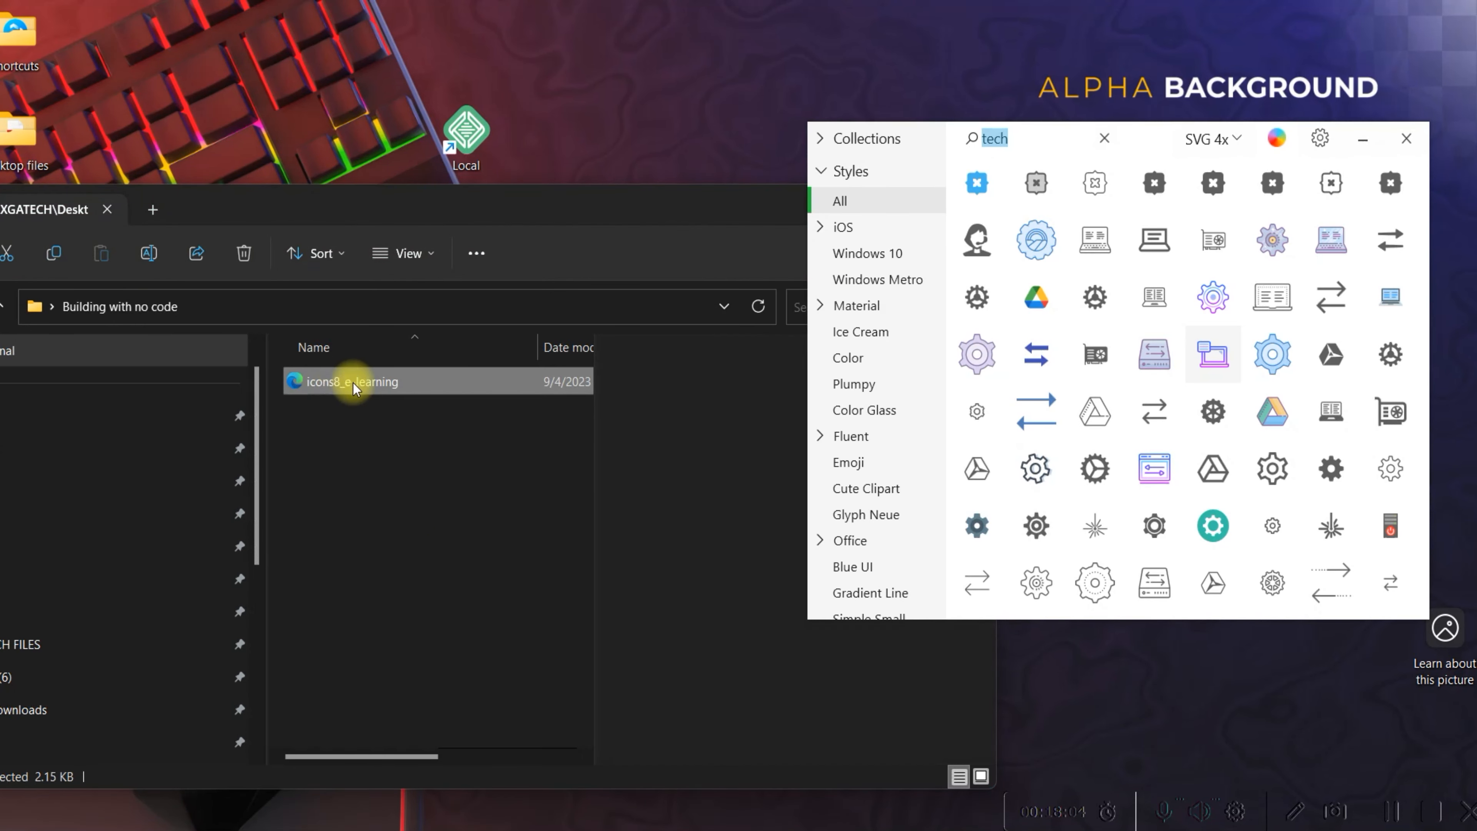
pyautogui.scroll(-1, 1193, 295)
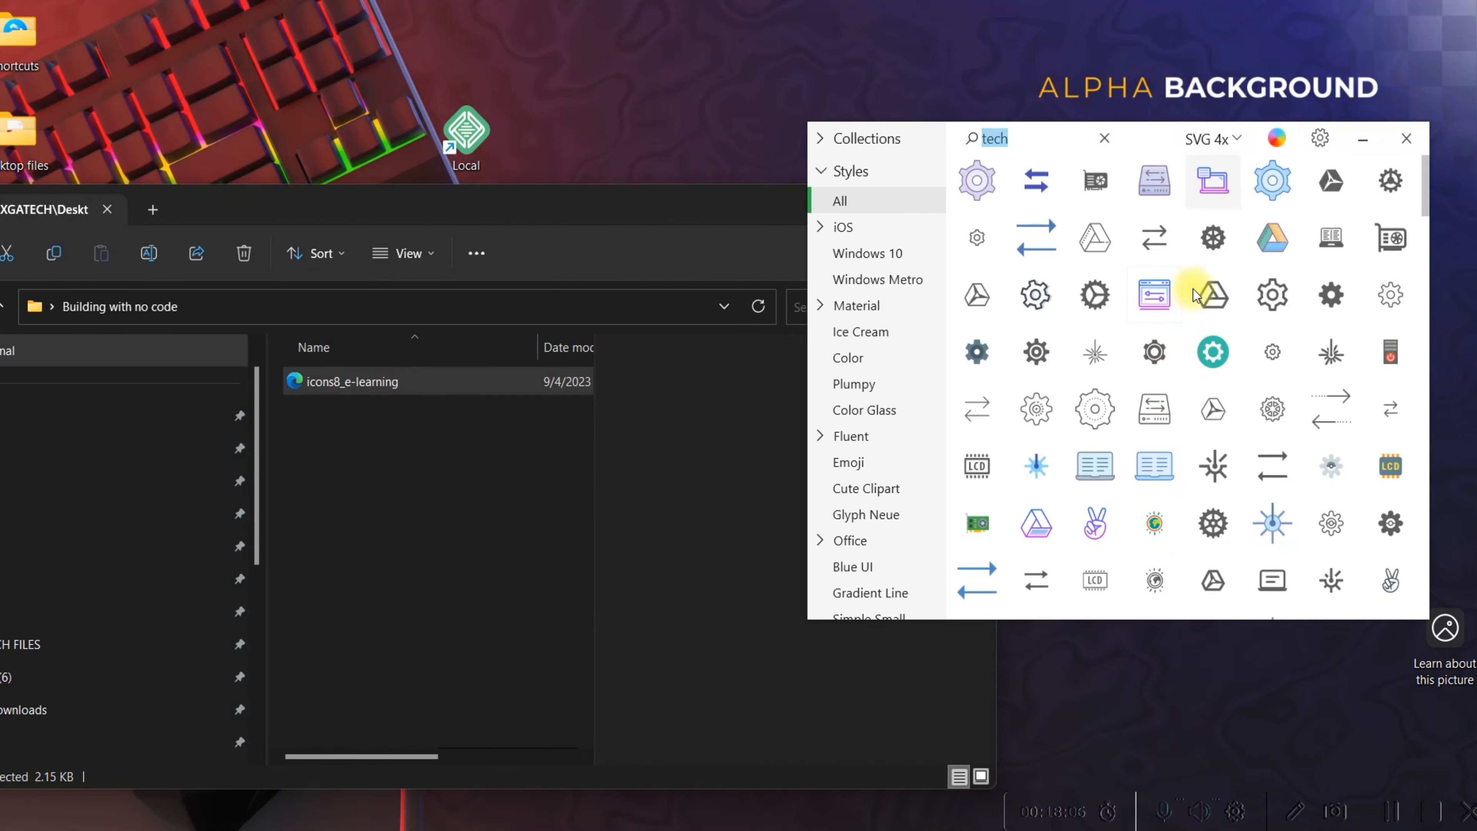
# Switch the export format to PNG, keeping the 4x size.
pyautogui.click(1242, 150)
pyautogui.click(1227, 182)
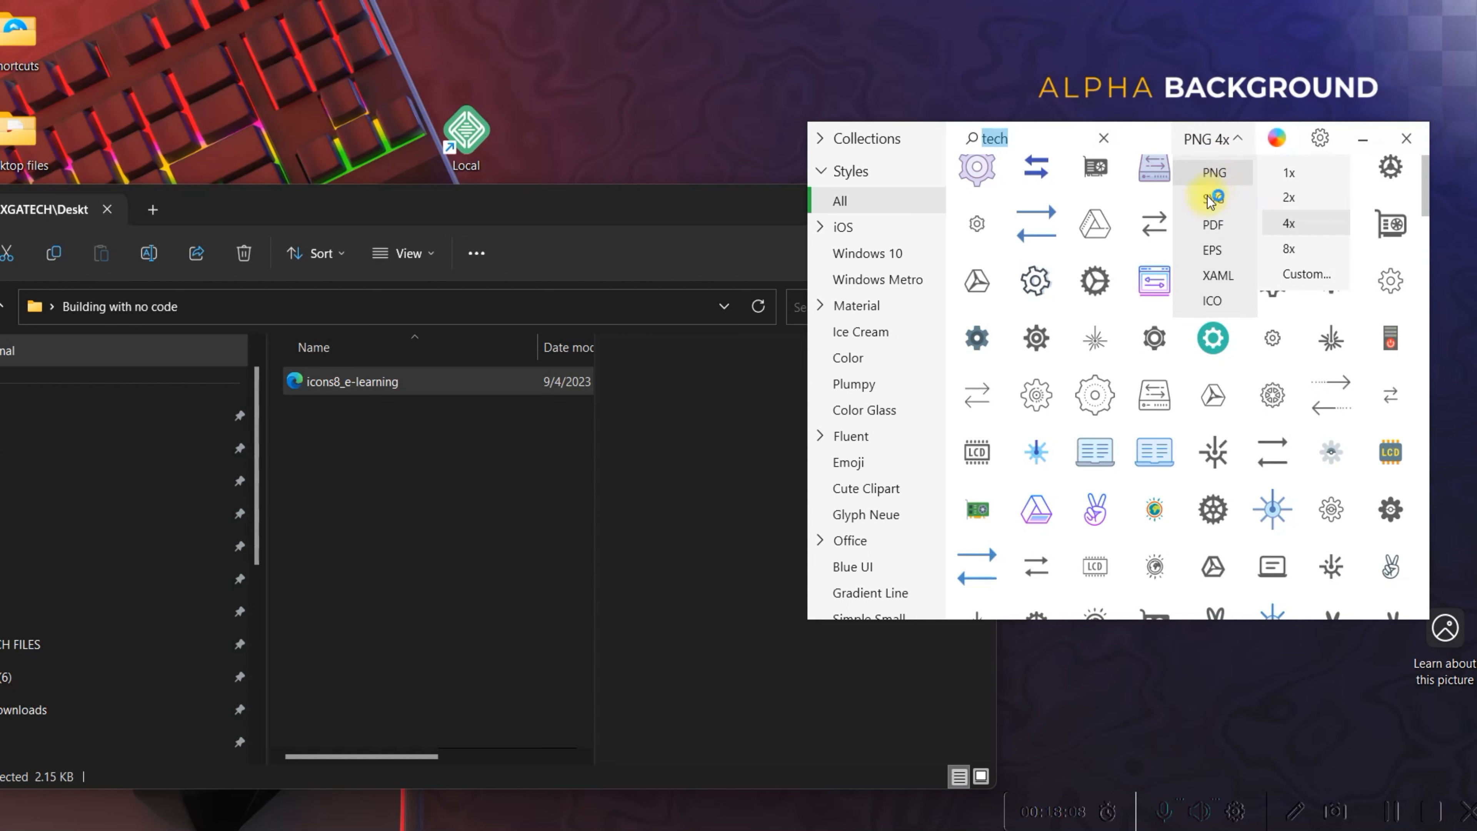
pyautogui.click(752, 587)
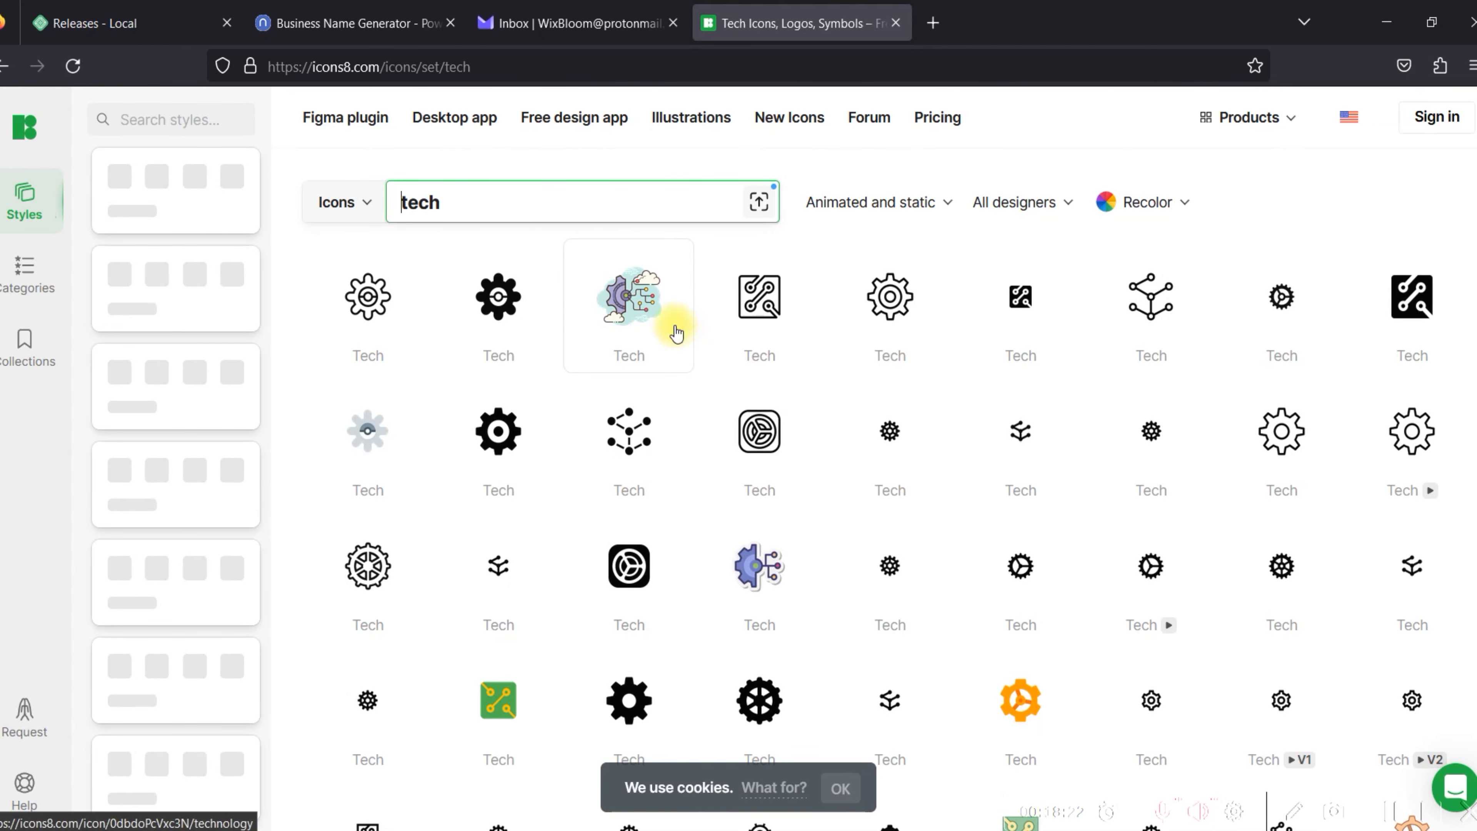
# Recolour the Icons8 tech icon results to purple.
pyautogui.scroll(-1, 678, 328)
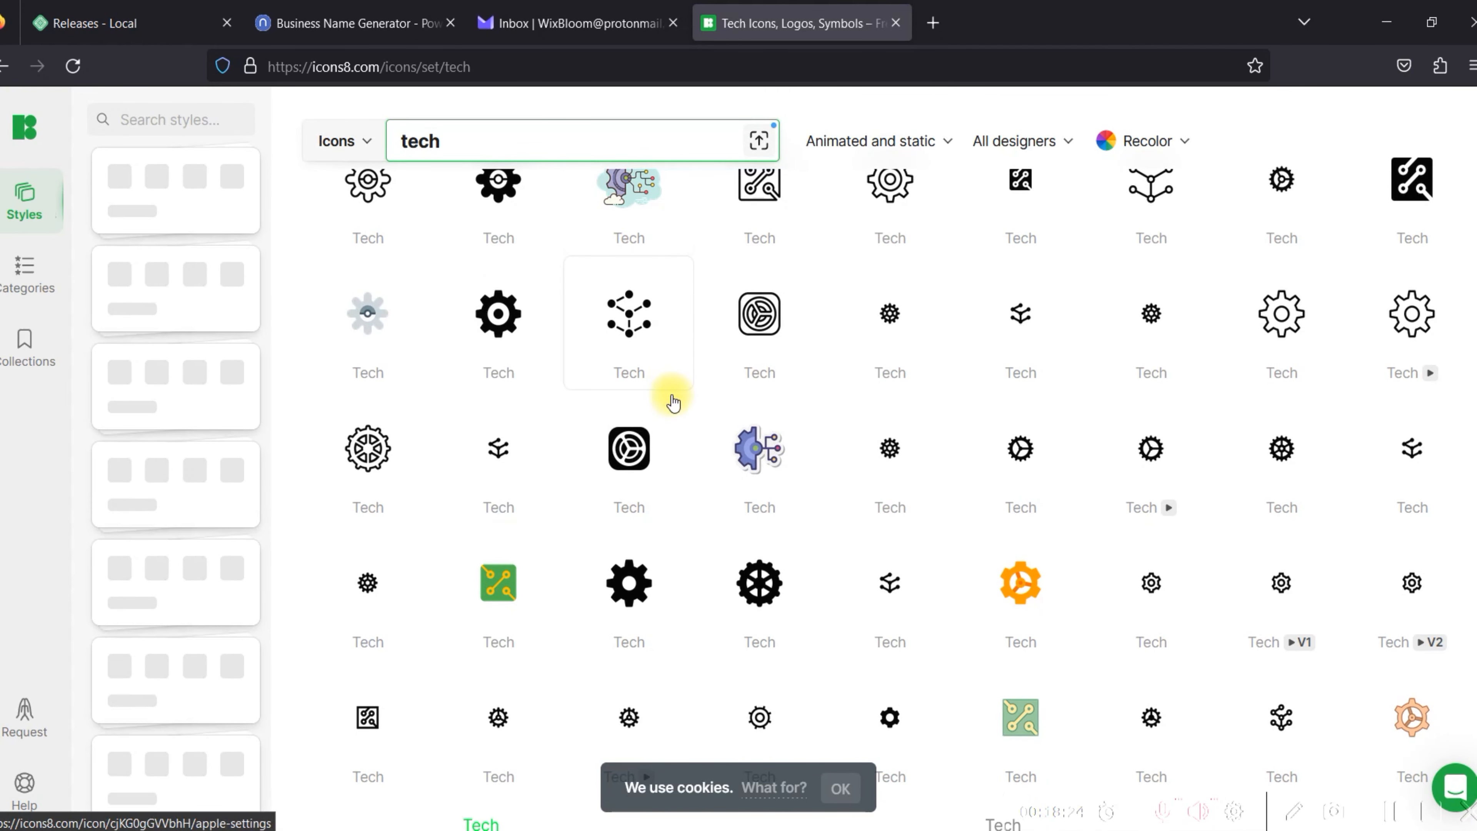
pyautogui.scroll(1, 673, 402)
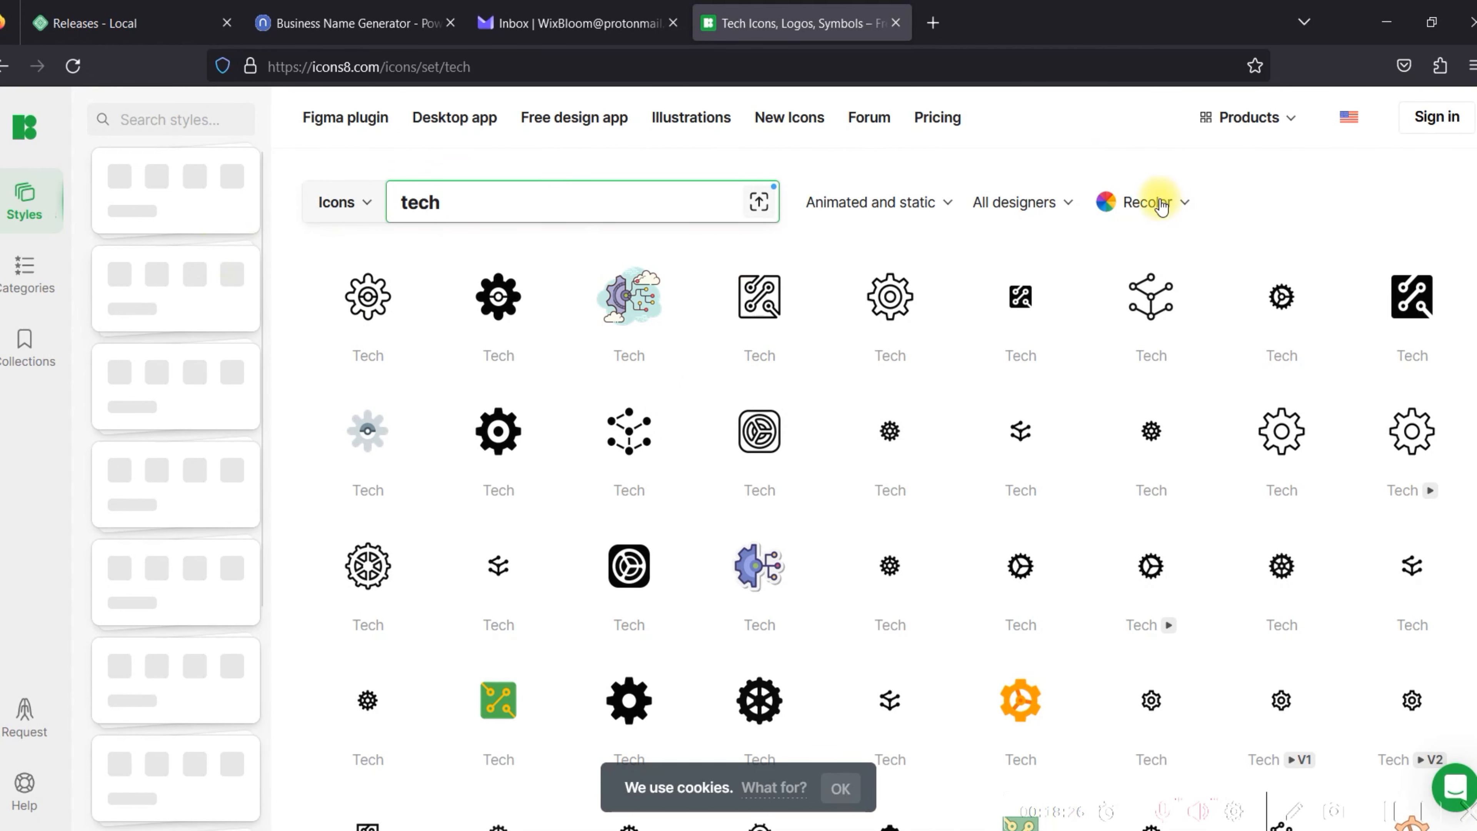
pyautogui.click(1159, 208)
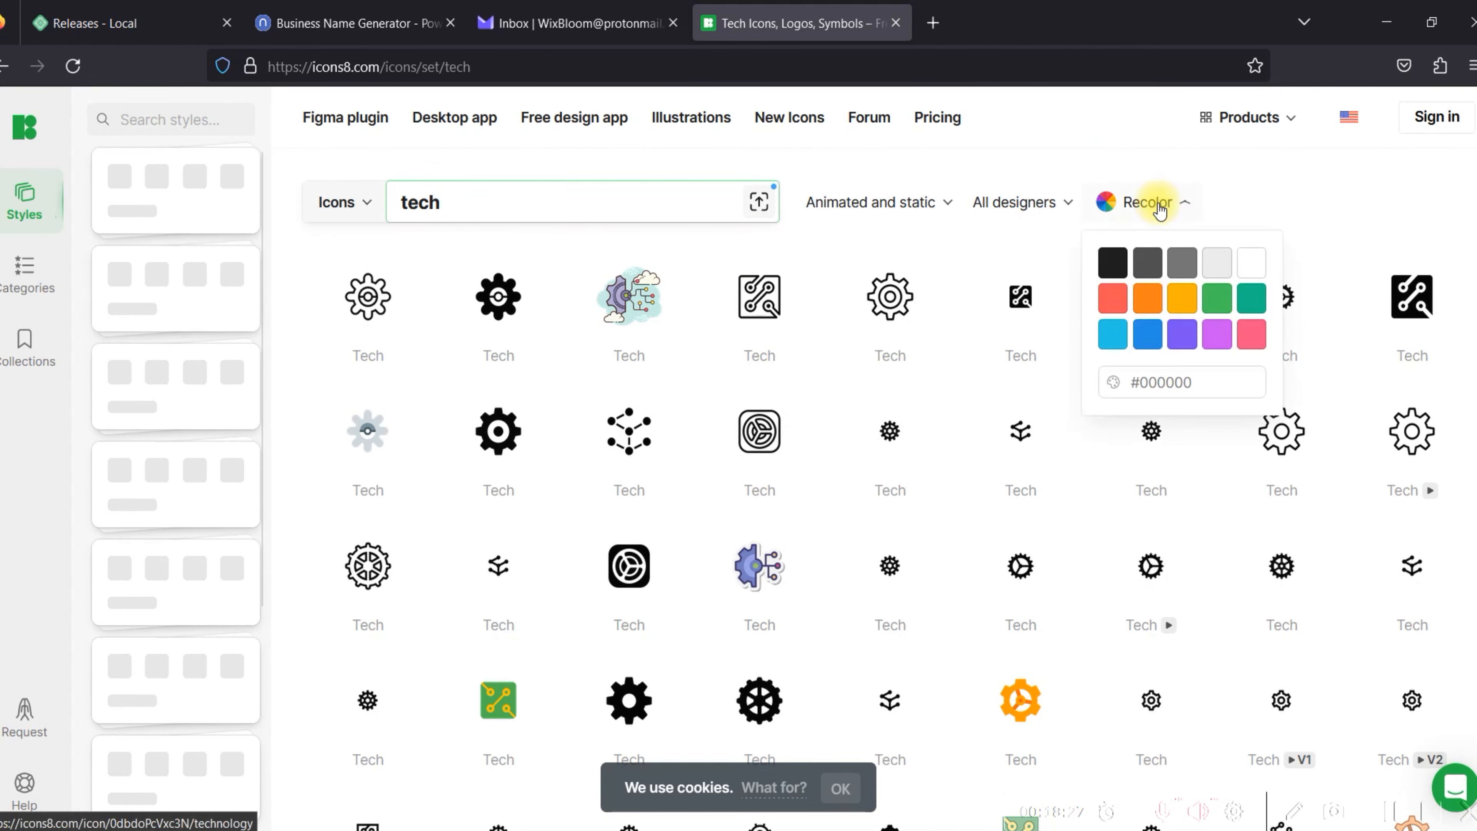
pyautogui.click(1186, 339)
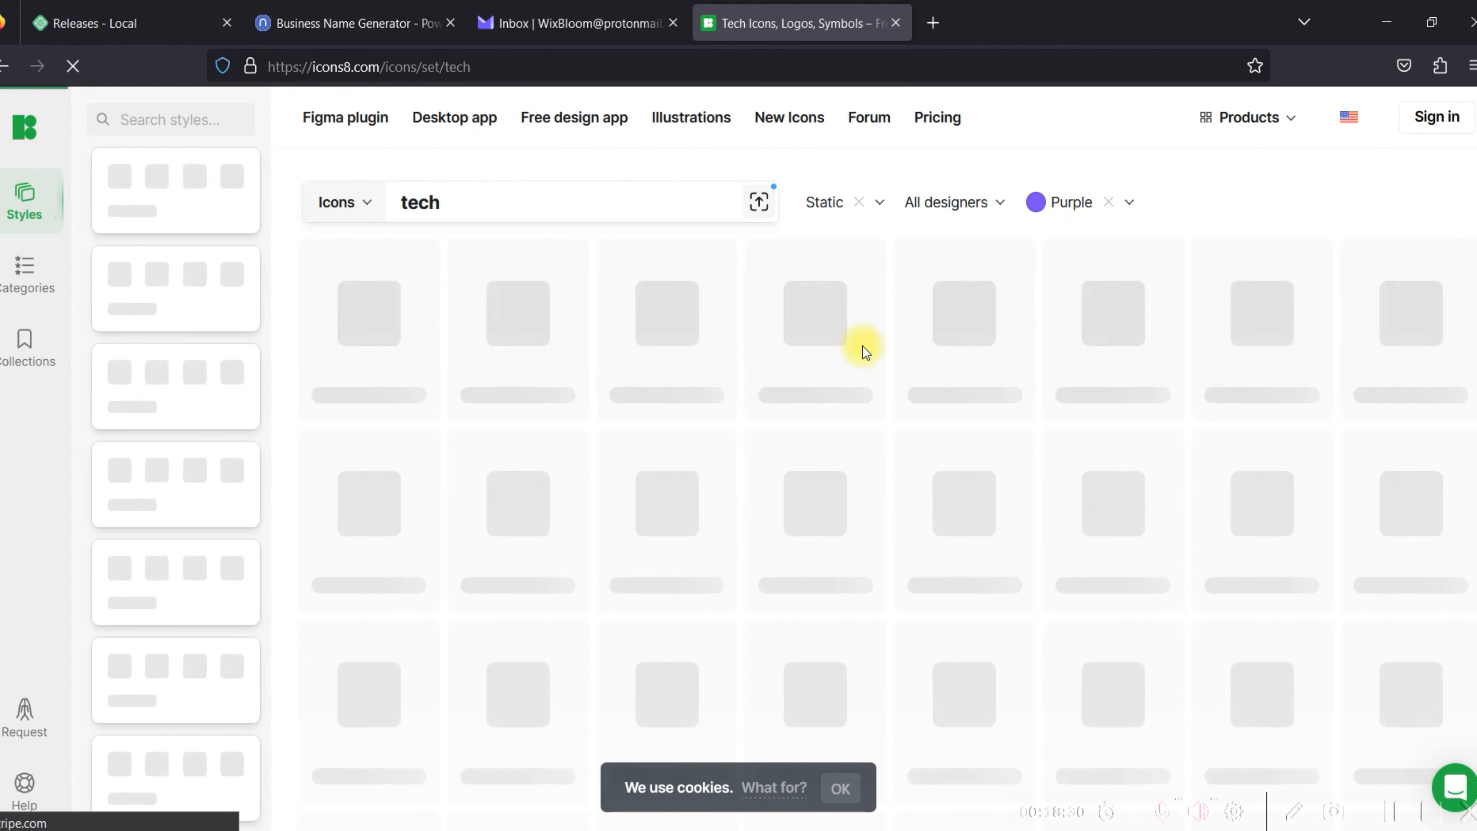
# Keep the designer filter on All designers and open the Circuit icon's detail page.
pyautogui.doubleClick(988, 211)
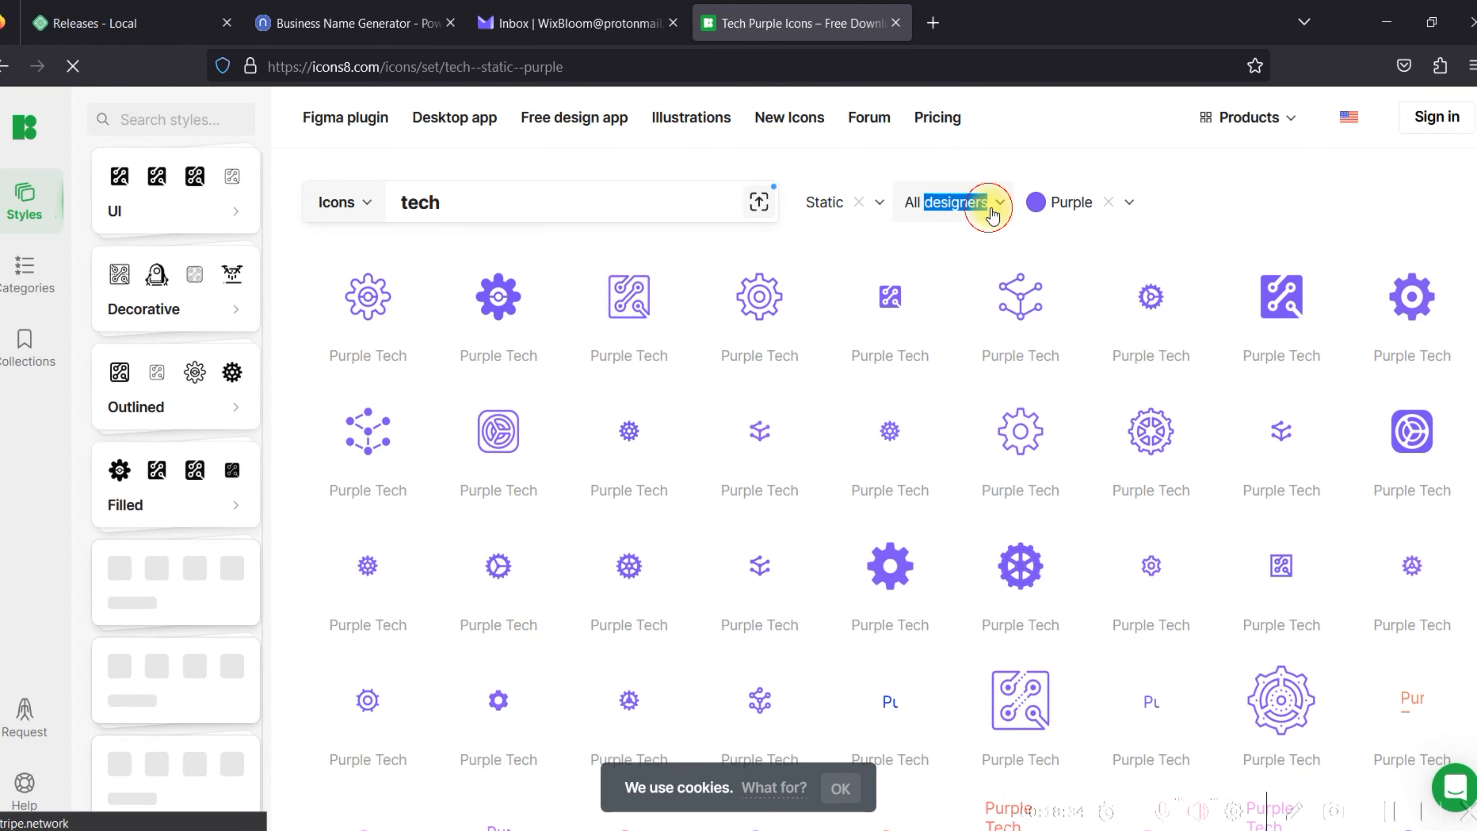
pyautogui.click(1005, 214)
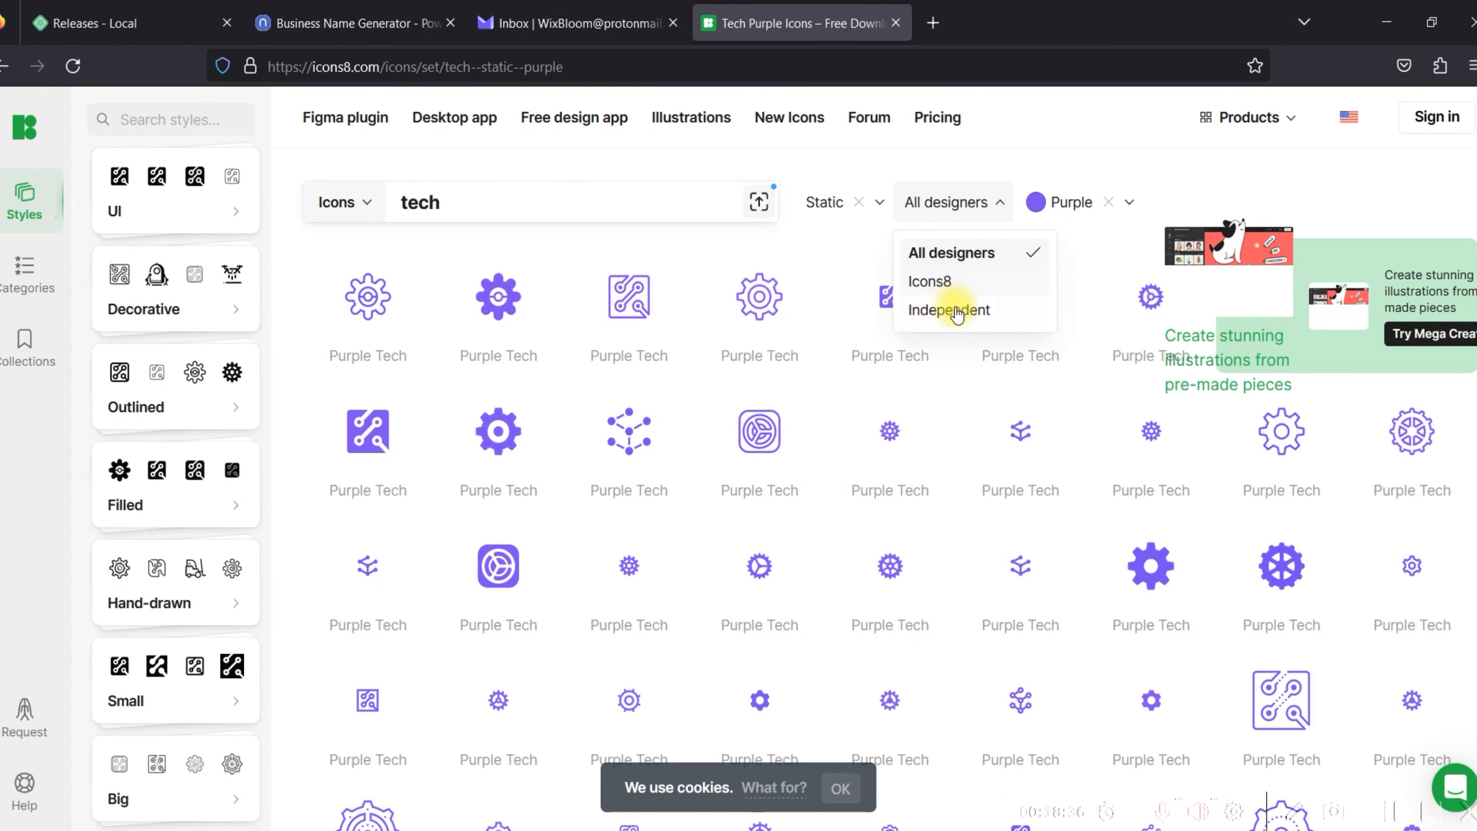
pyautogui.click(1223, 181)
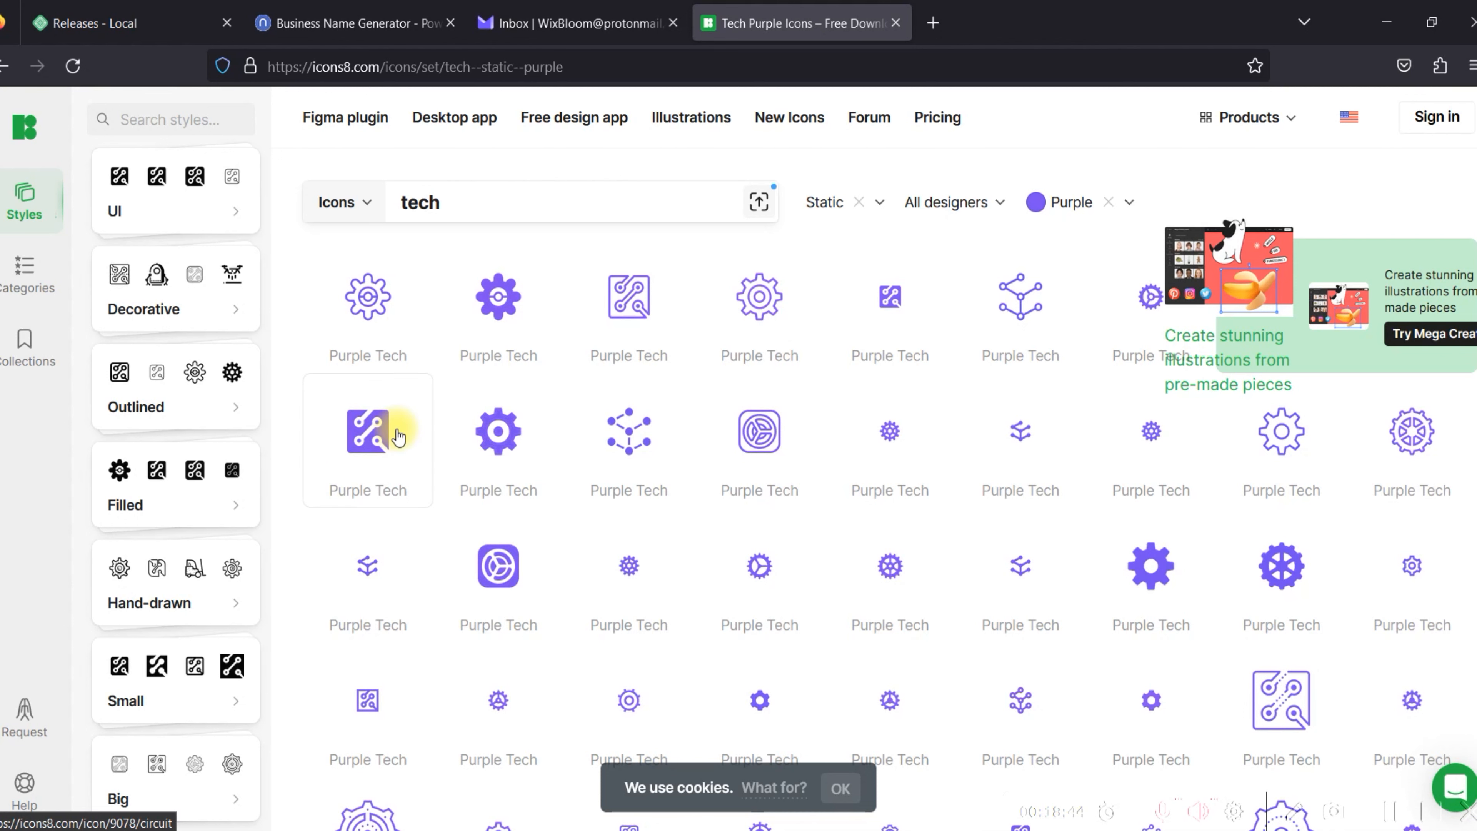
pyautogui.click(362, 431)
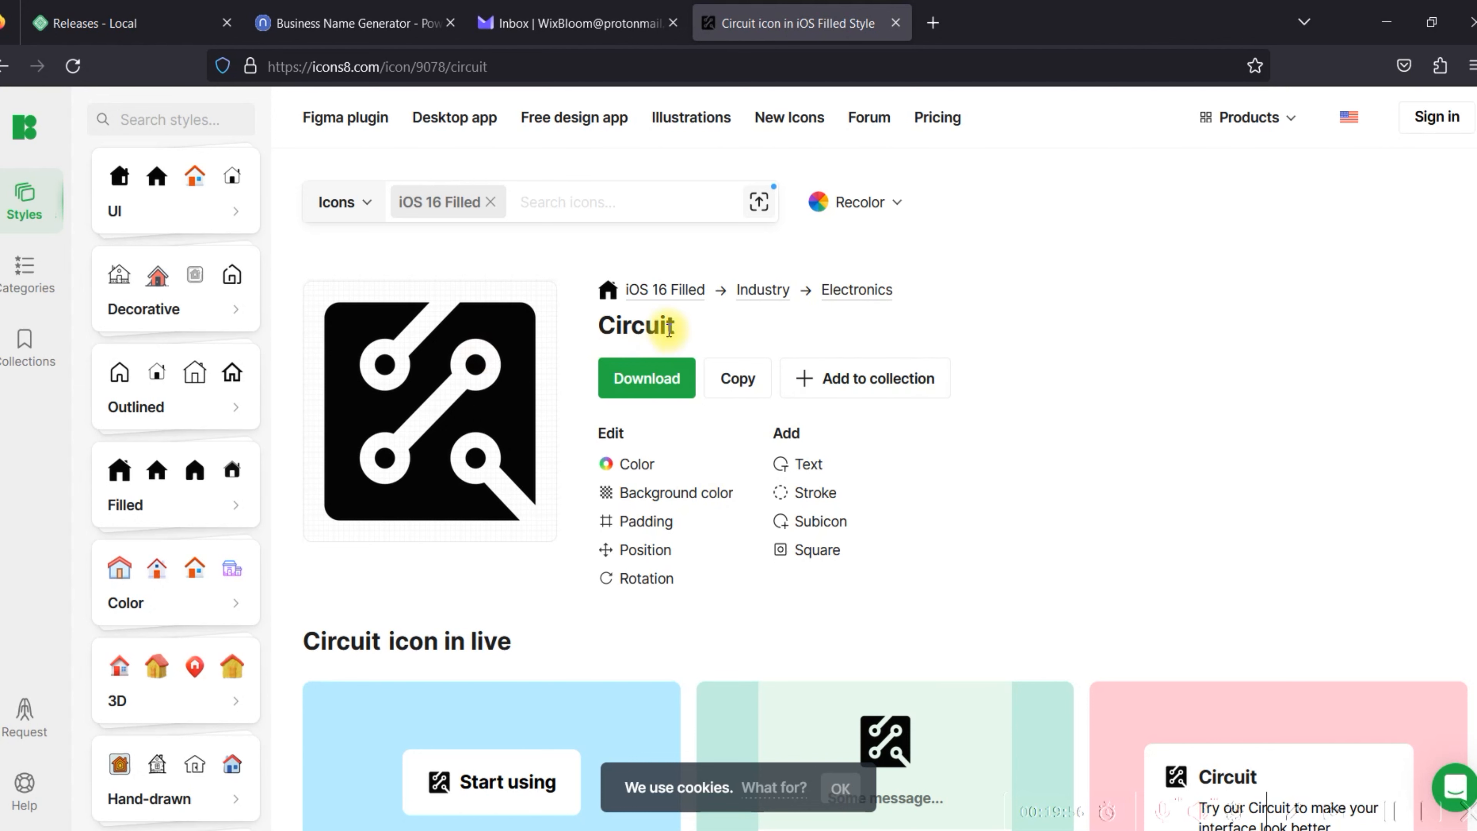
# Recolour the Circuit icon purple and add a text layer showing 'Yay!' for editing.
pyautogui.click(892, 216)
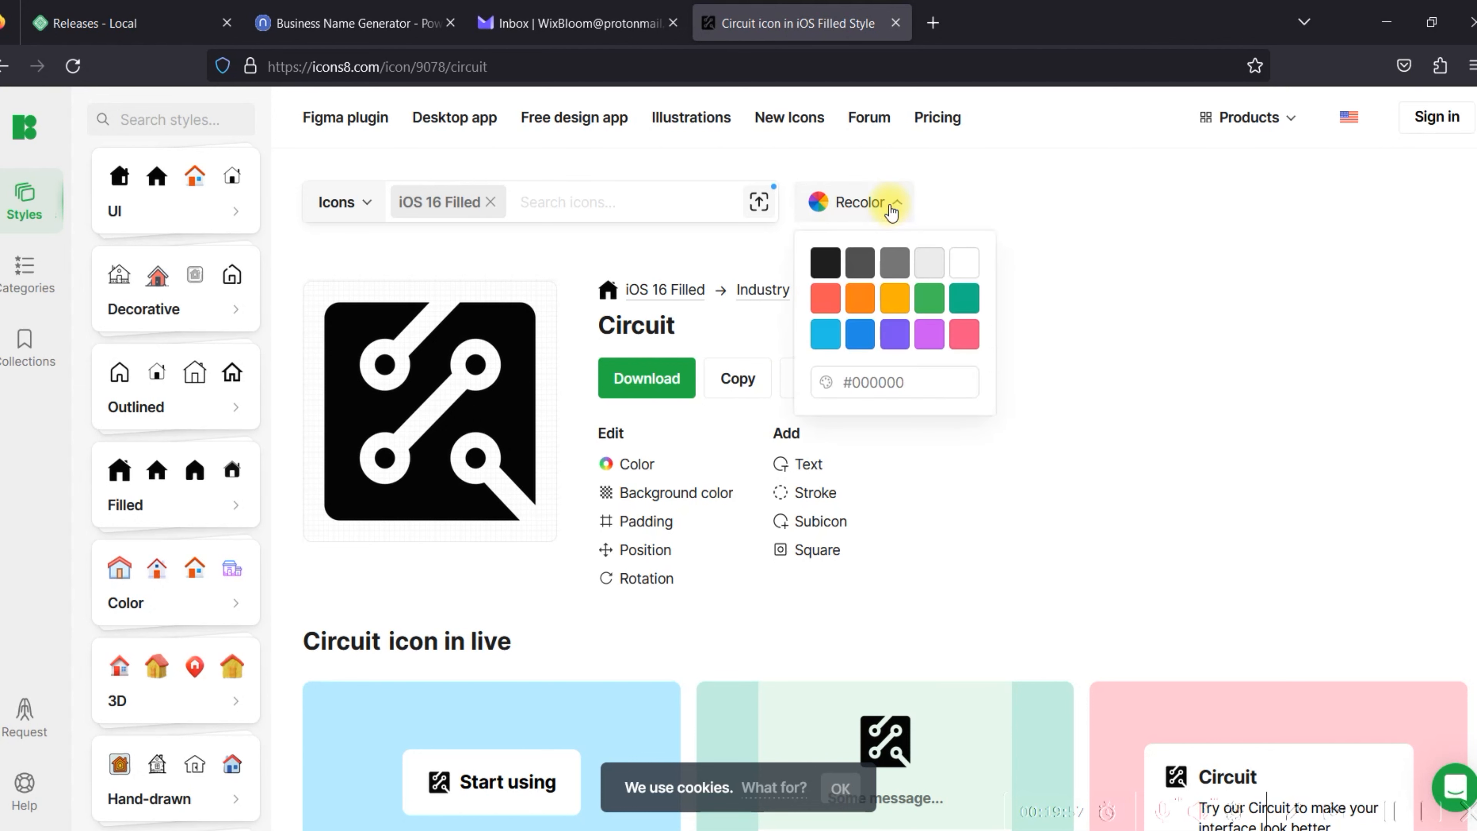
pyautogui.click(893, 349)
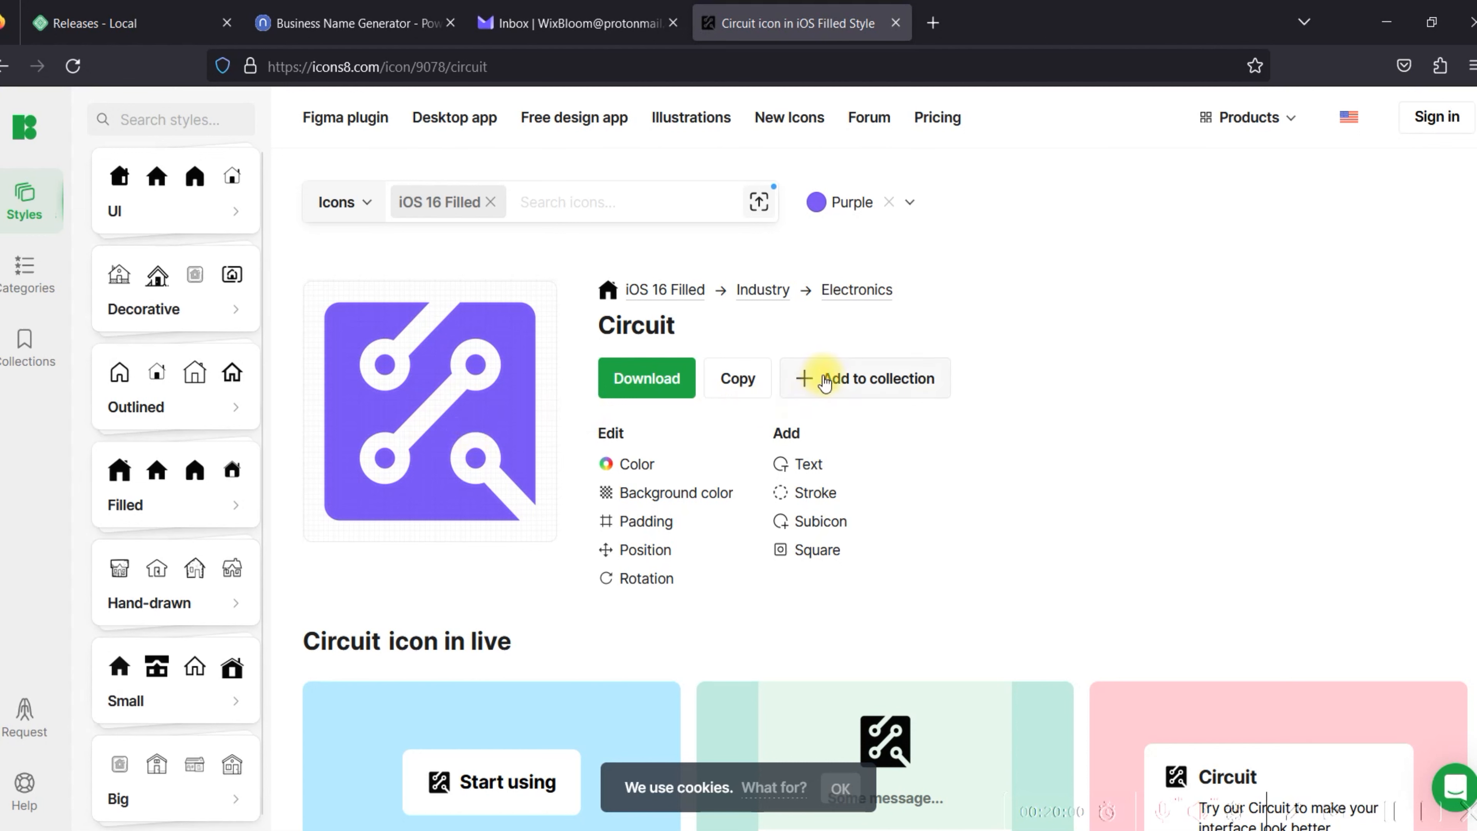
pyautogui.click(812, 464)
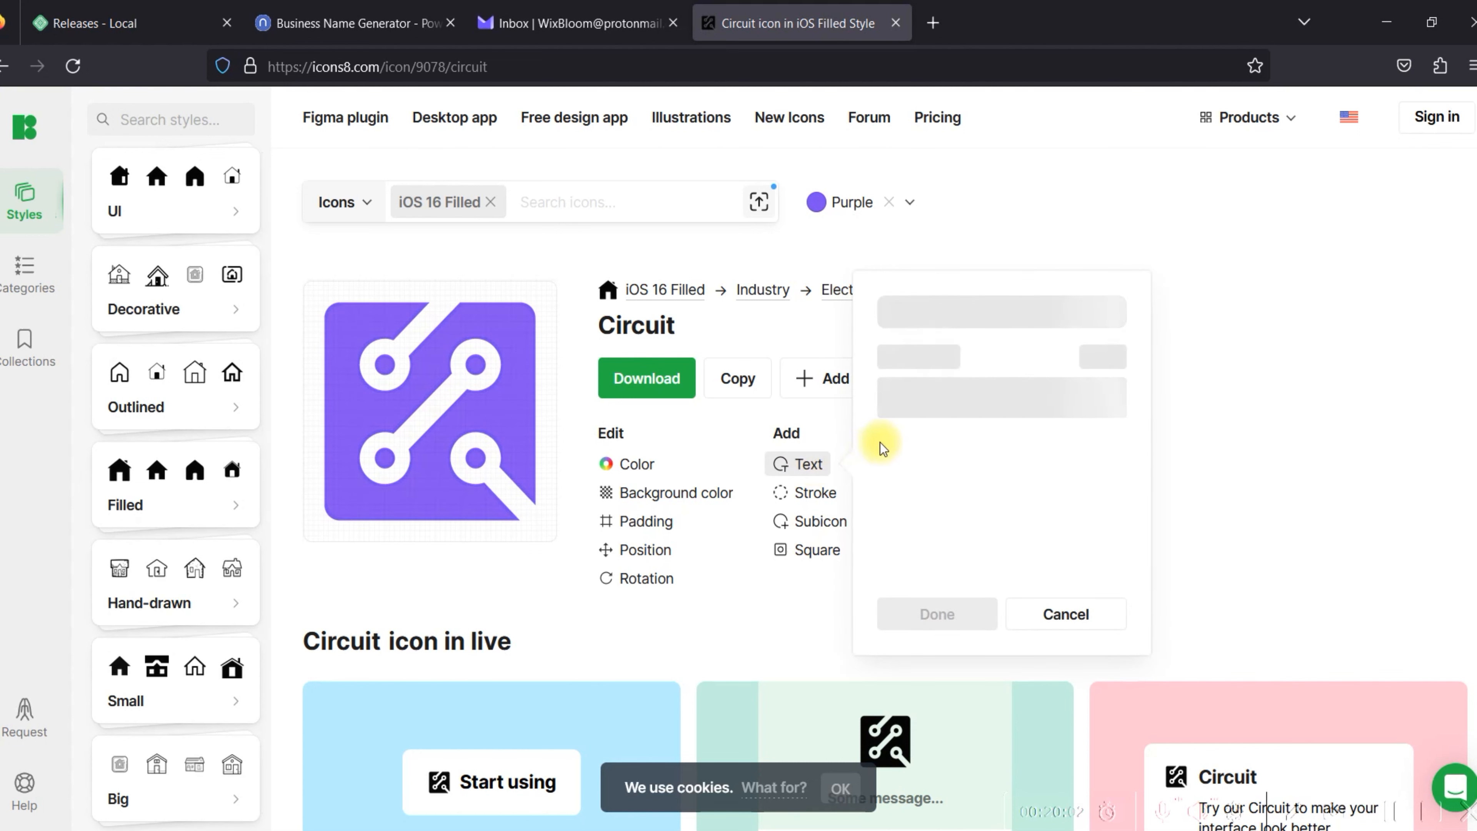
pyautogui.click(921, 399)
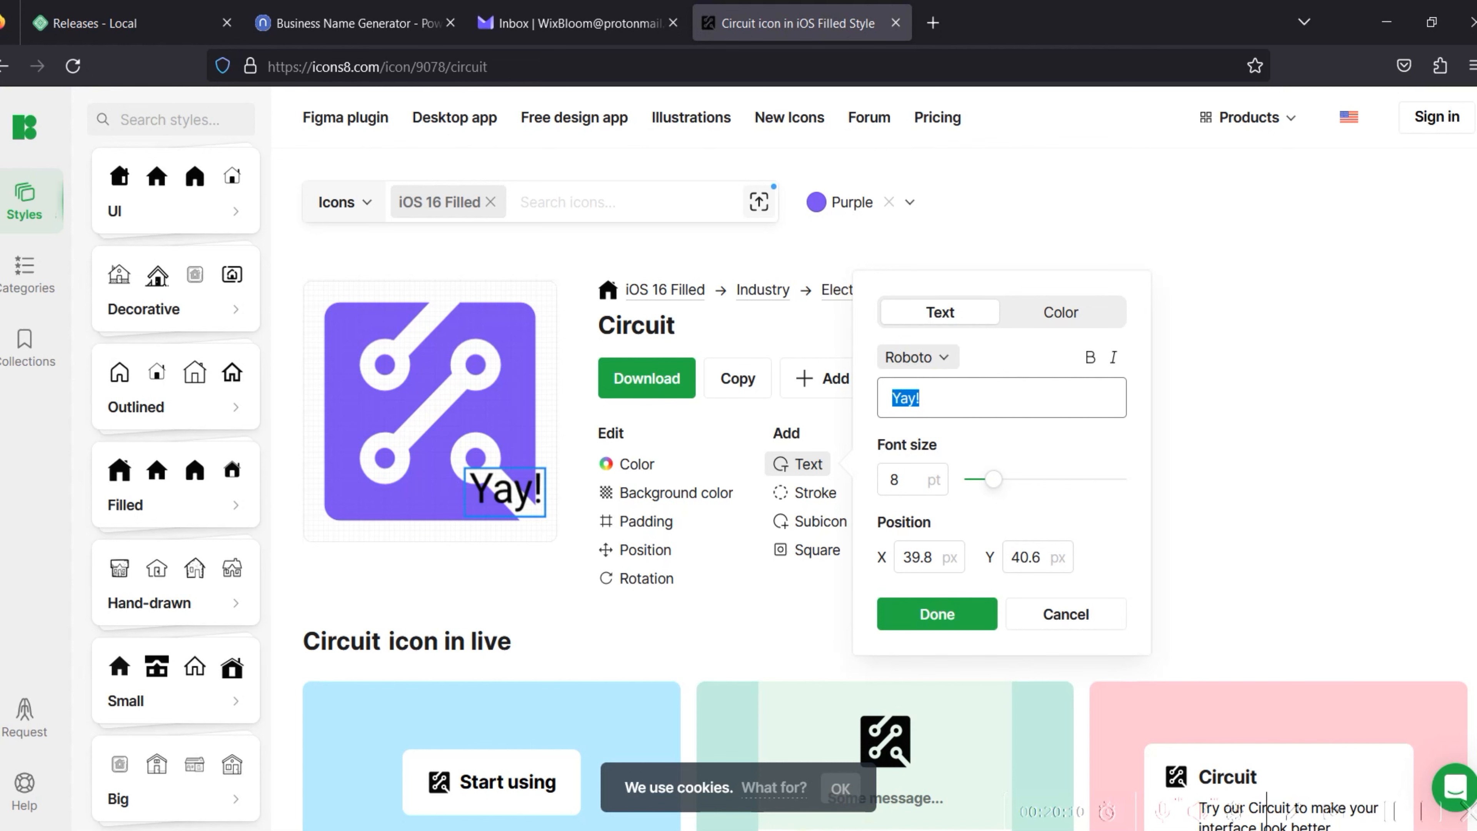
# Copy 'WixBloom' from the notes and paste it over the placeholder icon text.
pyautogui.click(890, 730)
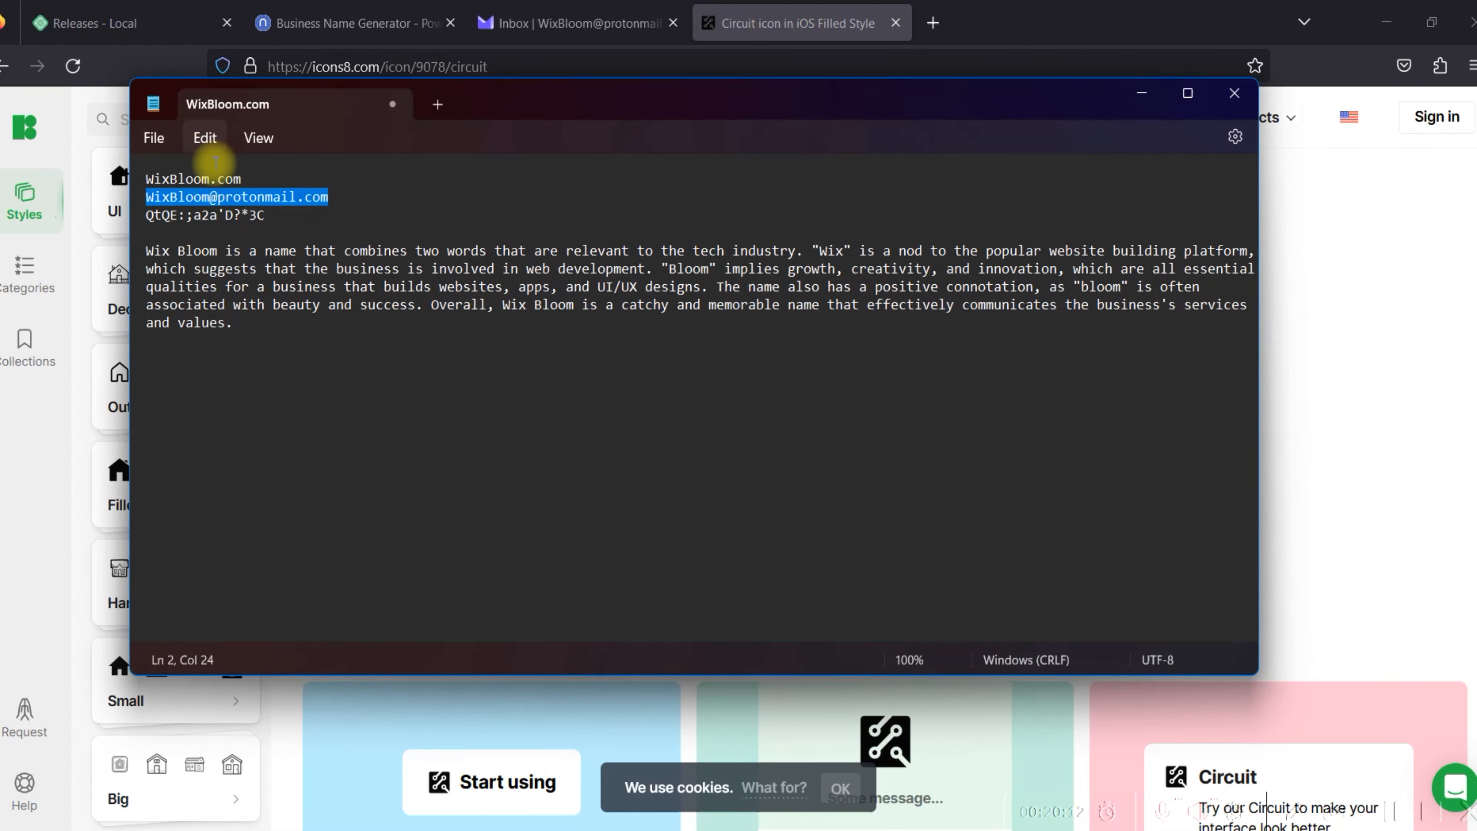
pyautogui.moveTo(208, 178); pyautogui.dragTo(149, 178)
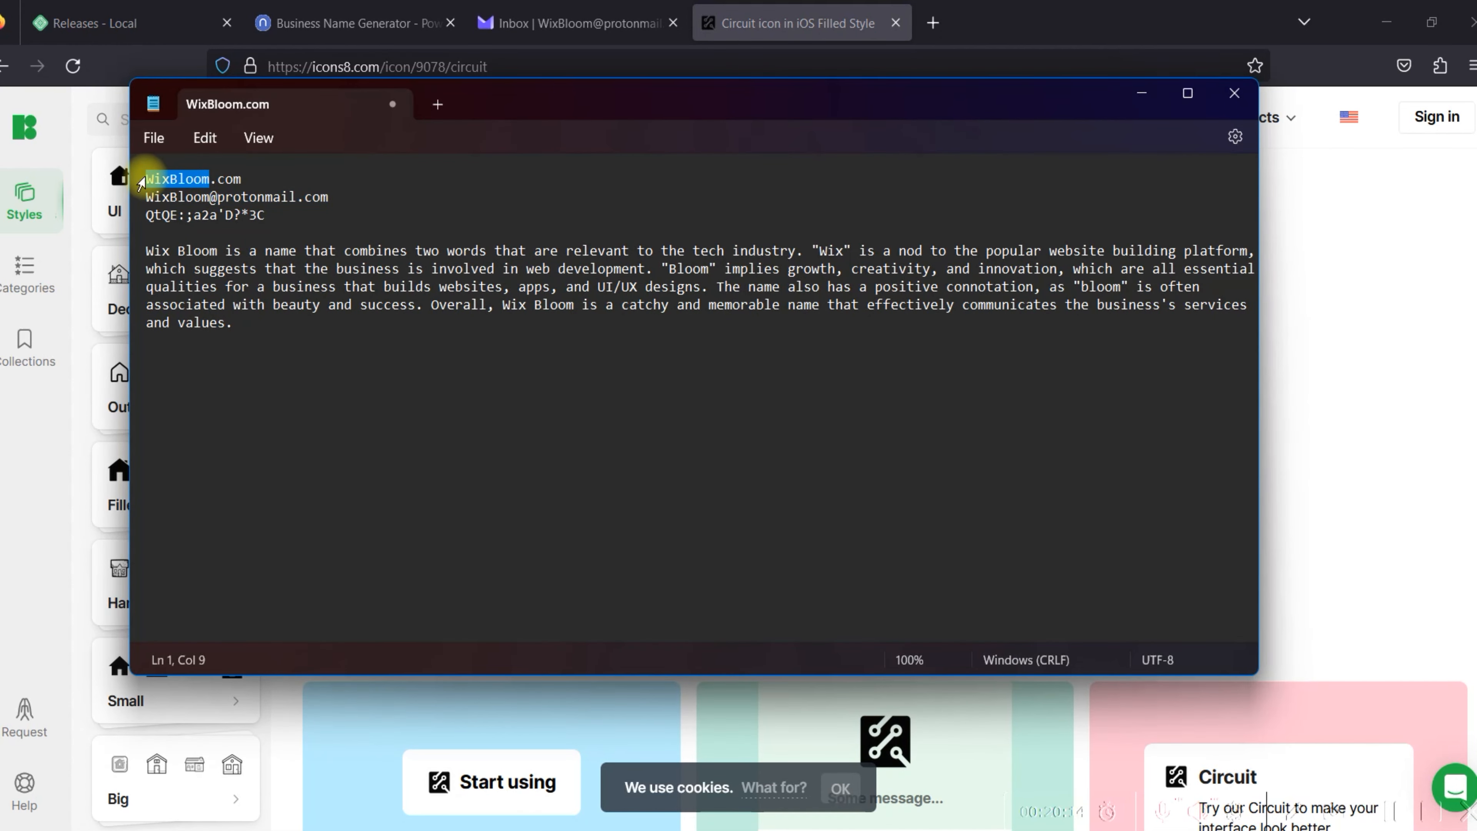
pyautogui.hotkey('ctrl', 'c')
pyautogui.click(730, 24)
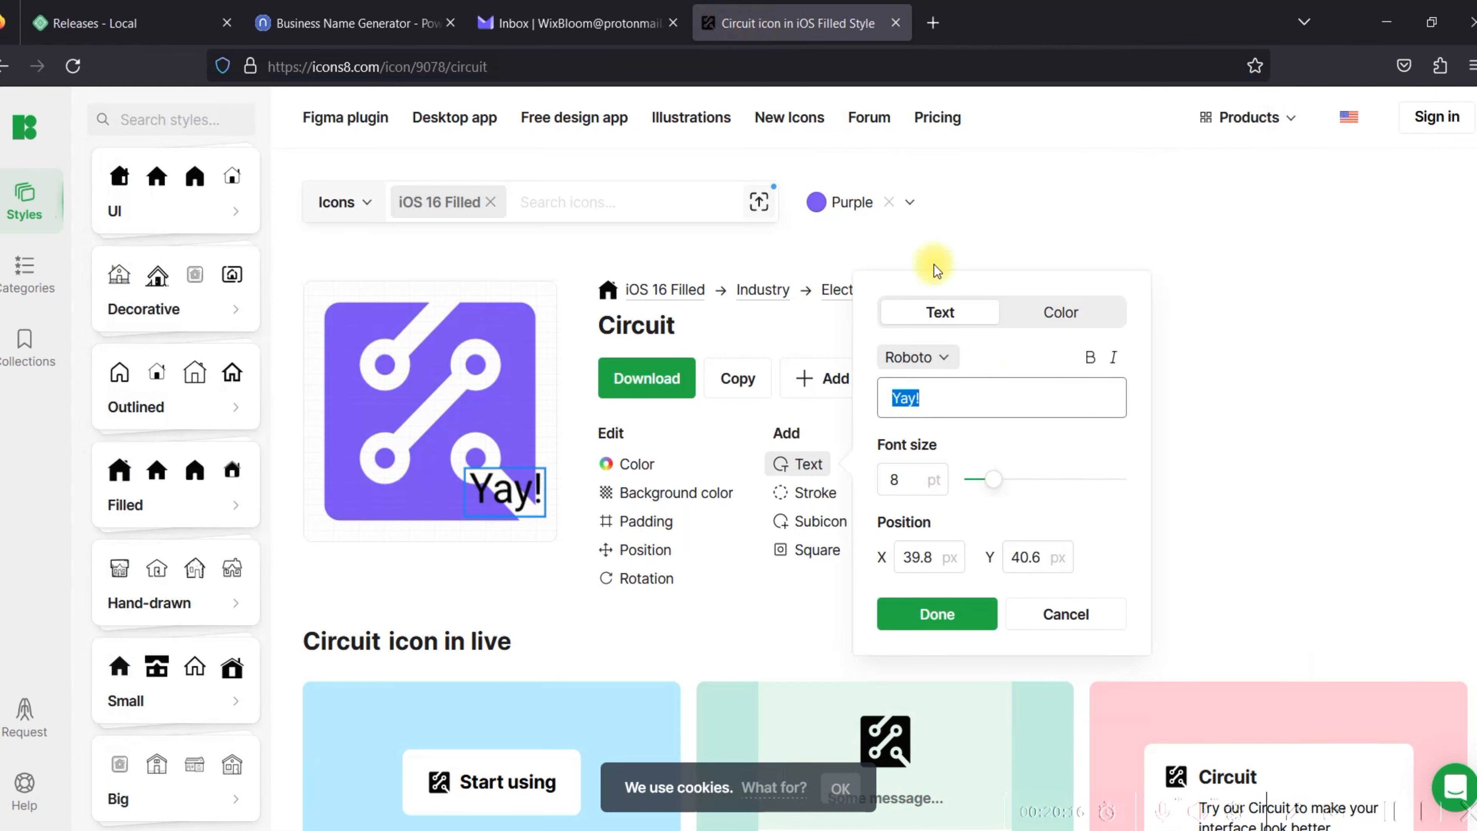
pyautogui.hotkey('ctrl', 'v')
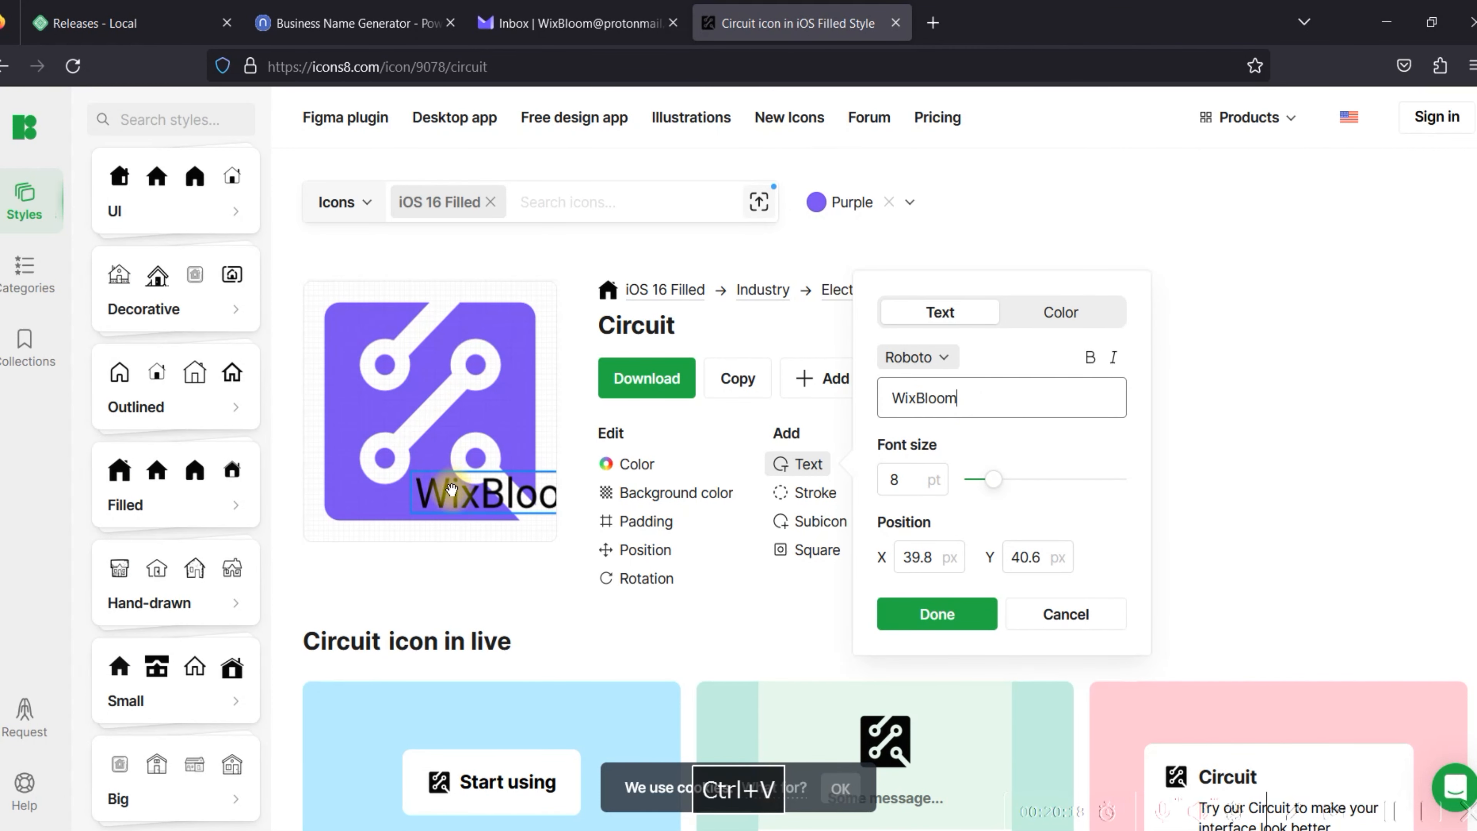
# Move the WixBloom text to the icon's lower left and shrink it to 6 pt.
pyautogui.moveTo(511, 497); pyautogui.dragTo(428, 515)
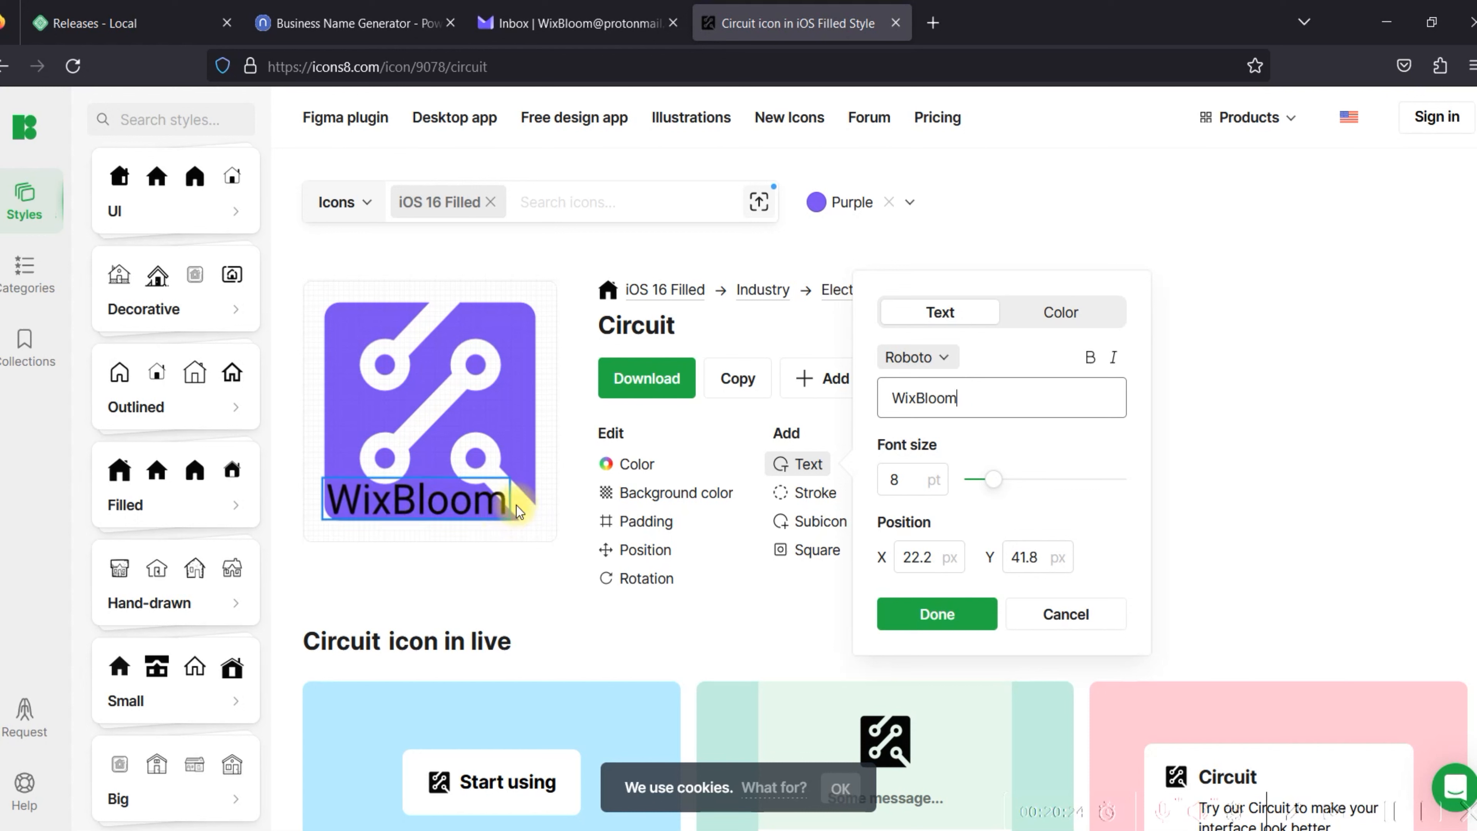
pyautogui.moveTo(508, 479); pyautogui.dragTo(500, 481)
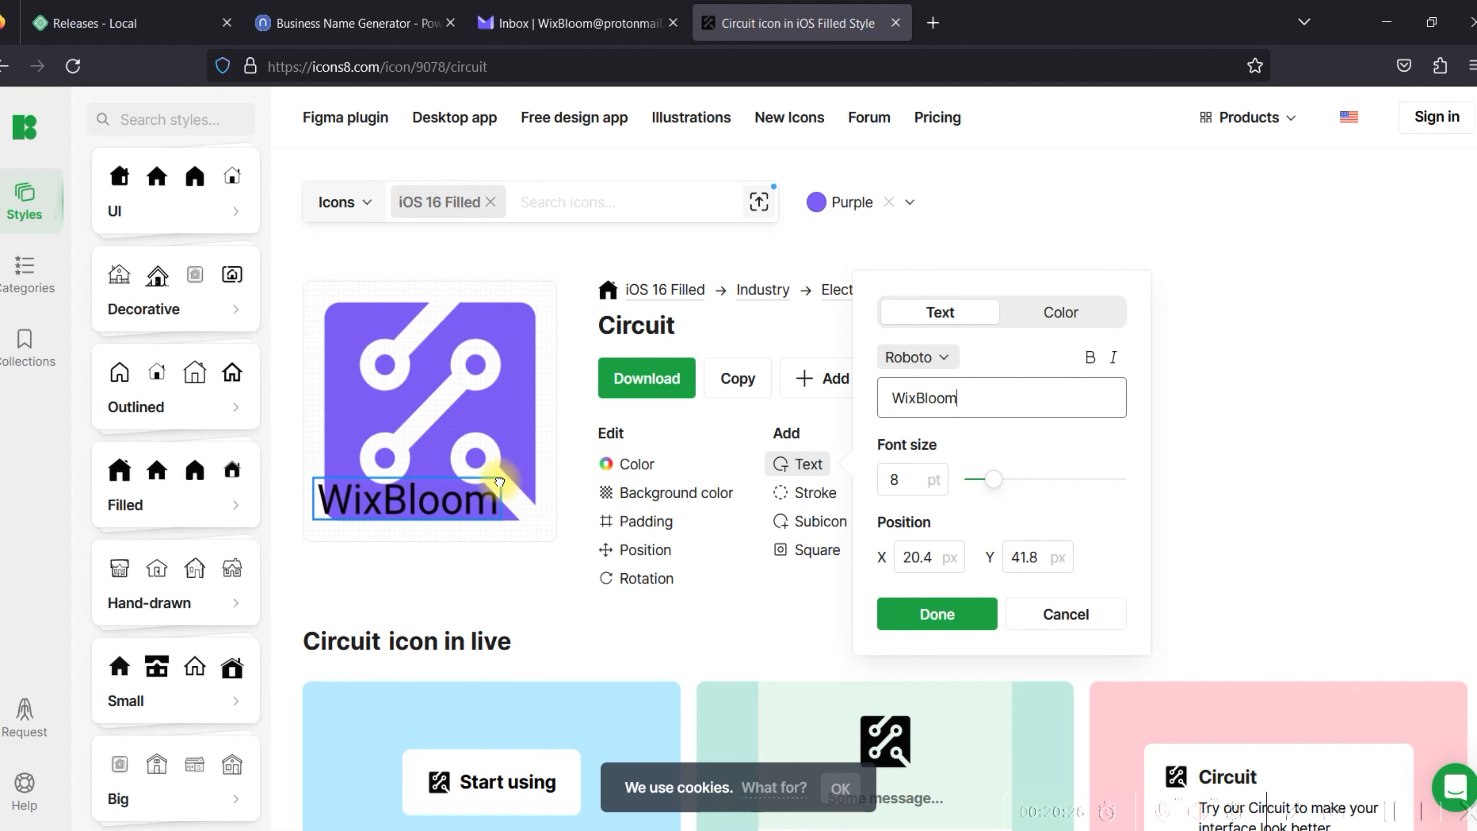
pyautogui.moveTo(995, 489); pyautogui.dragTo(987, 479)
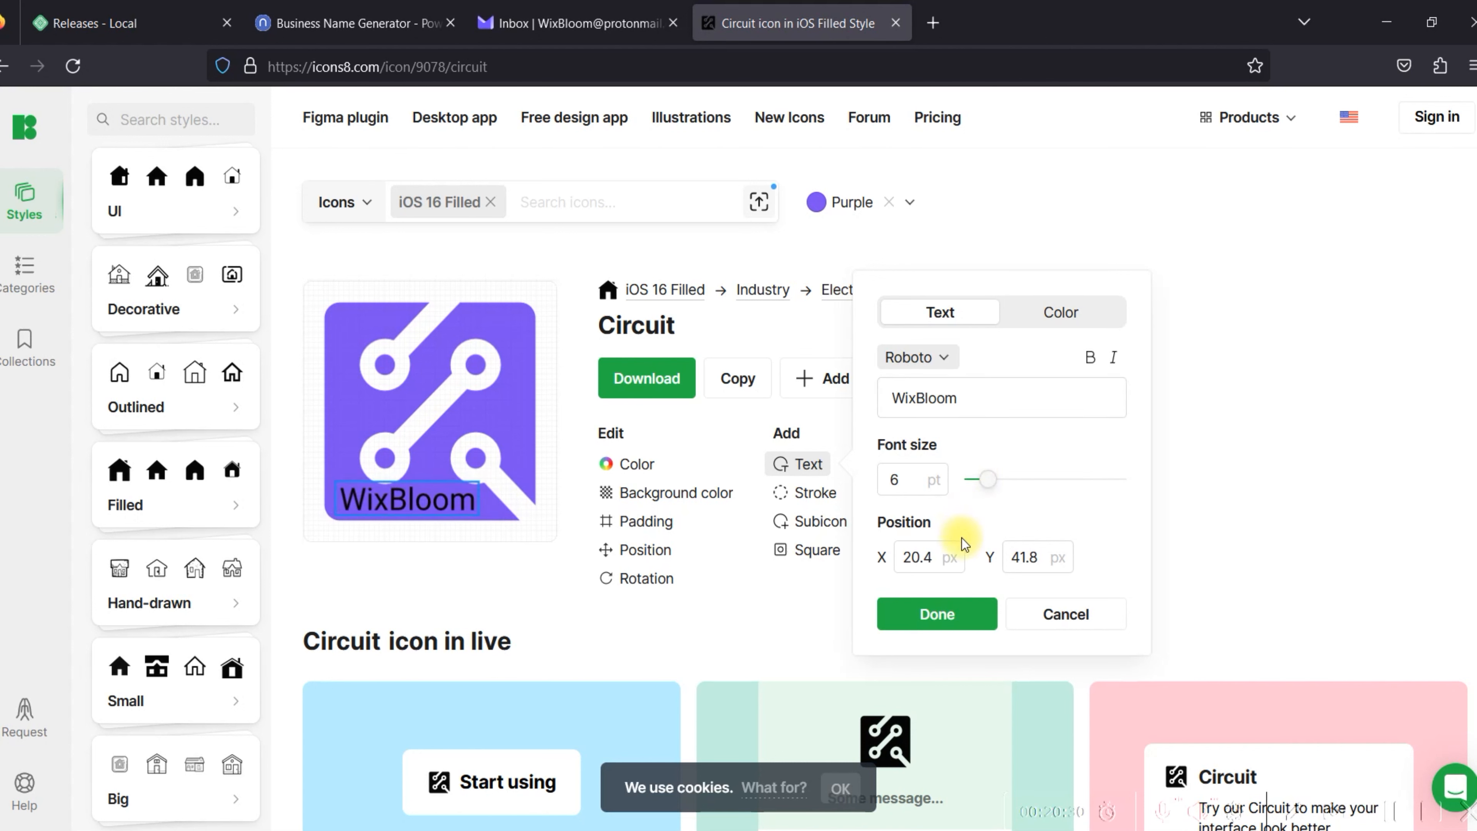
# Make the WixBloom label white and bold at 5 pt, then apply it.
pyautogui.click(1075, 321)
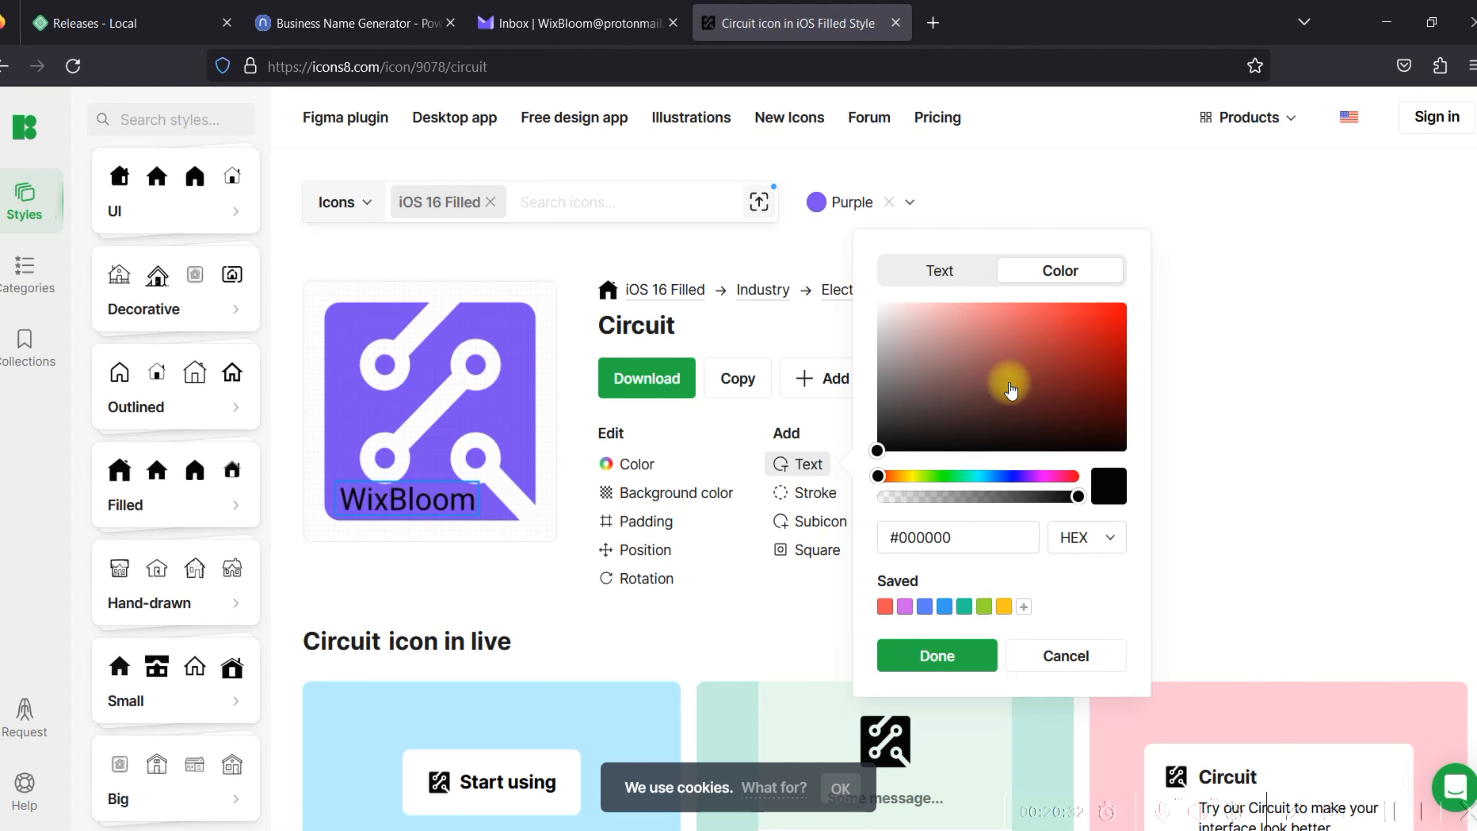
pyautogui.moveTo(932, 429); pyautogui.dragTo(864, 304)
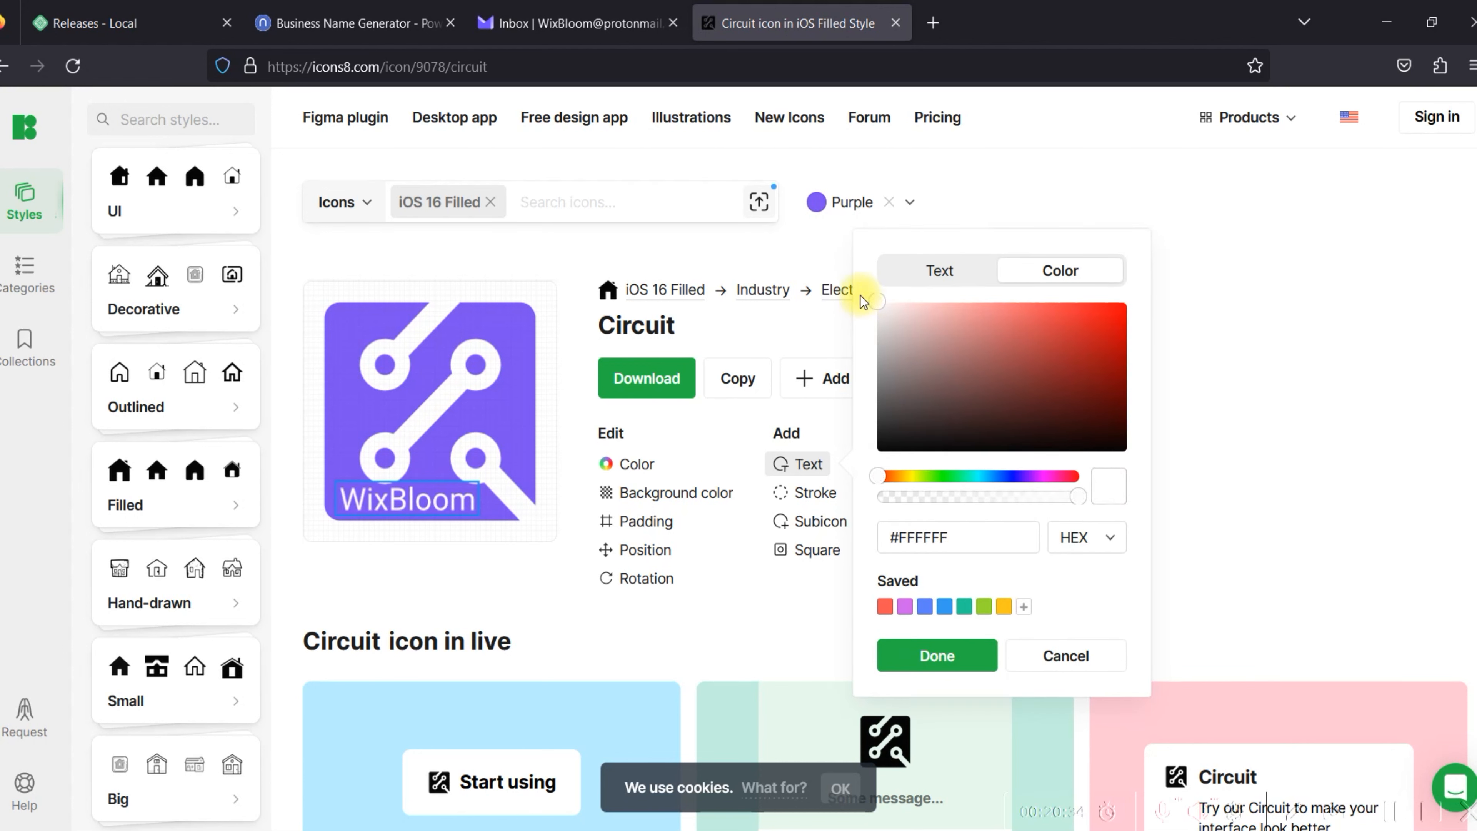
pyautogui.click(940, 270)
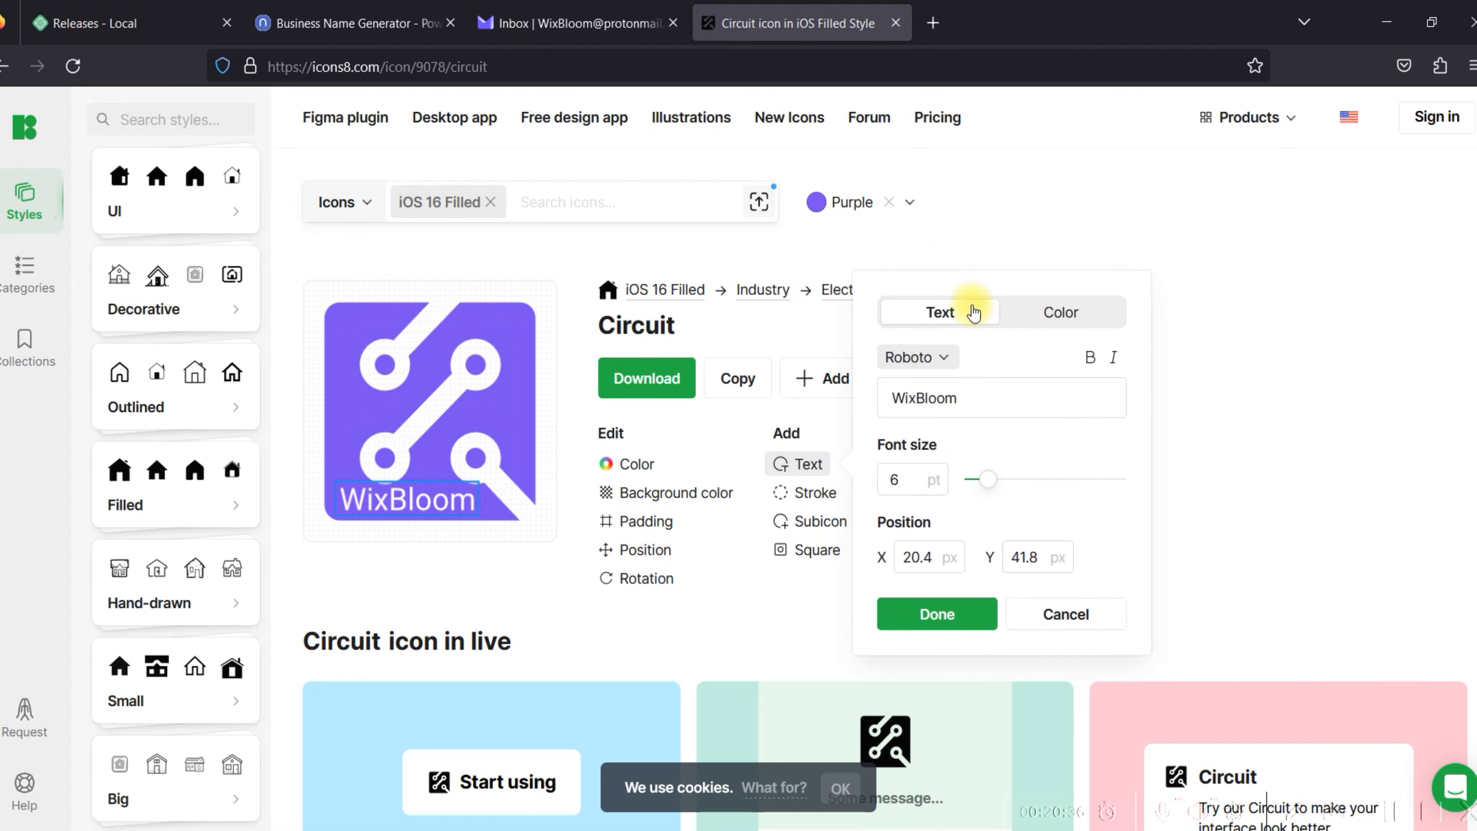
pyautogui.click(1089, 359)
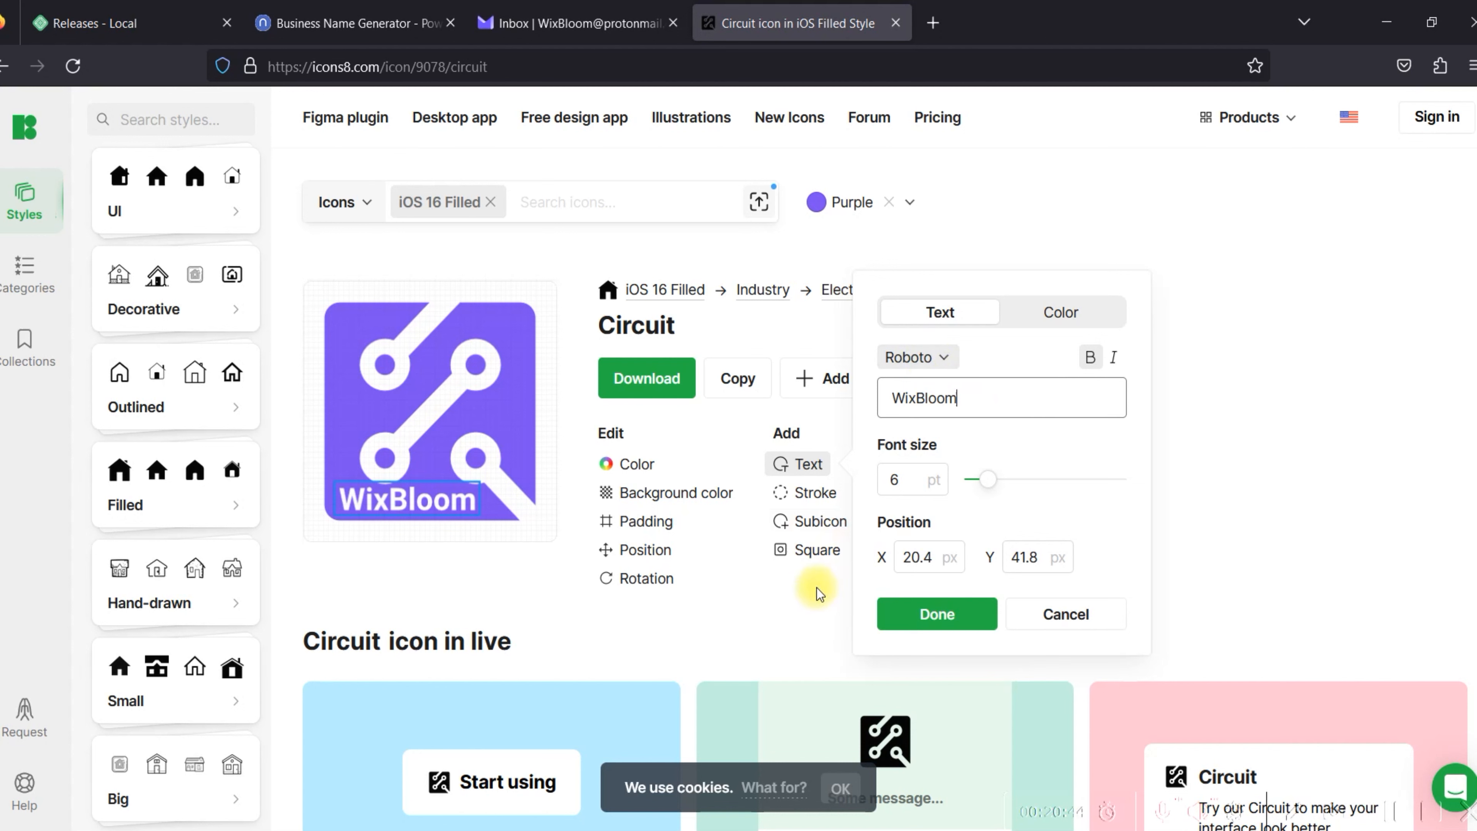
pyautogui.moveTo(438, 486); pyautogui.dragTo(409, 505)
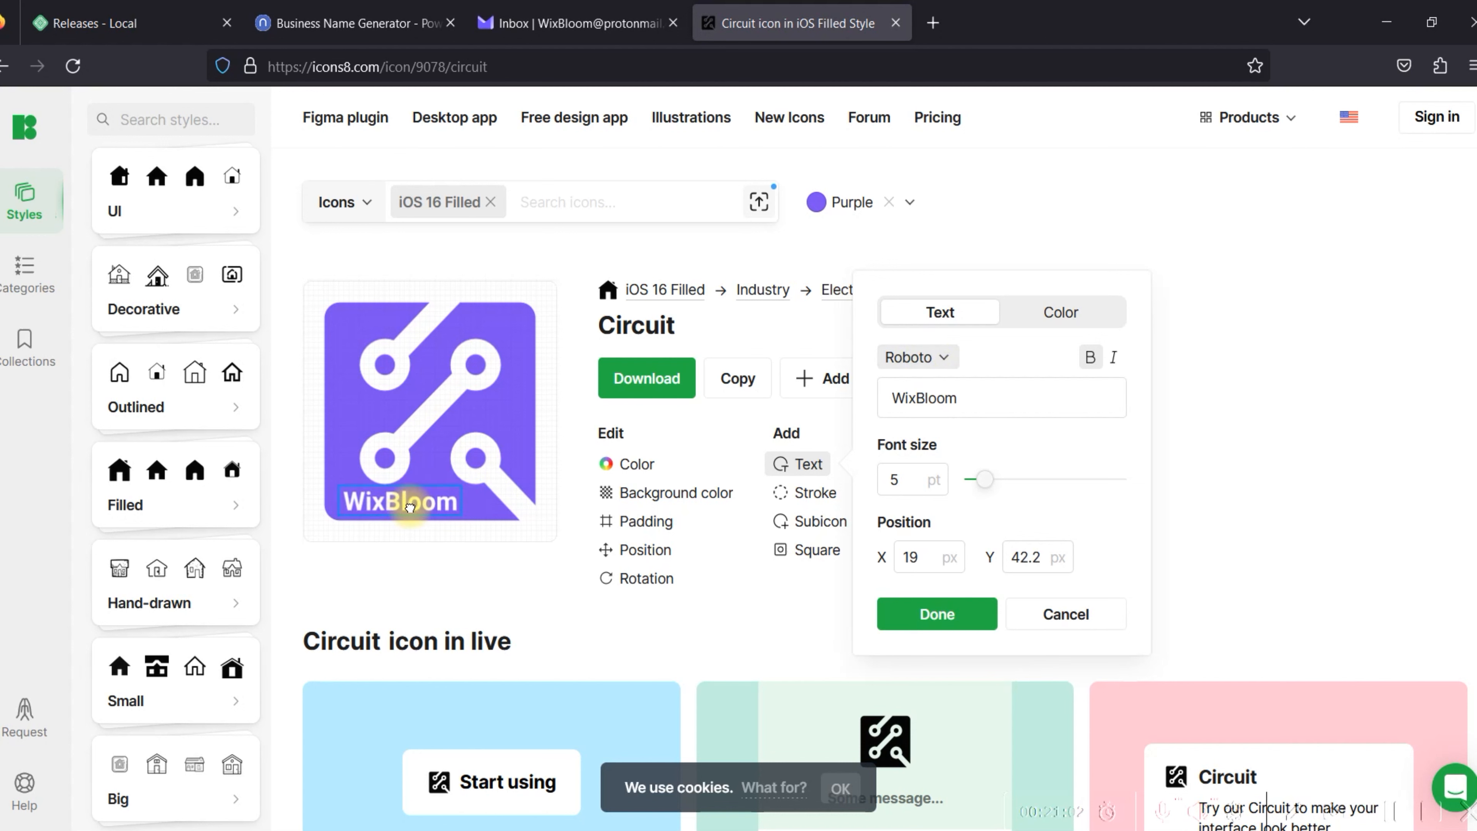
pyautogui.click(954, 614)
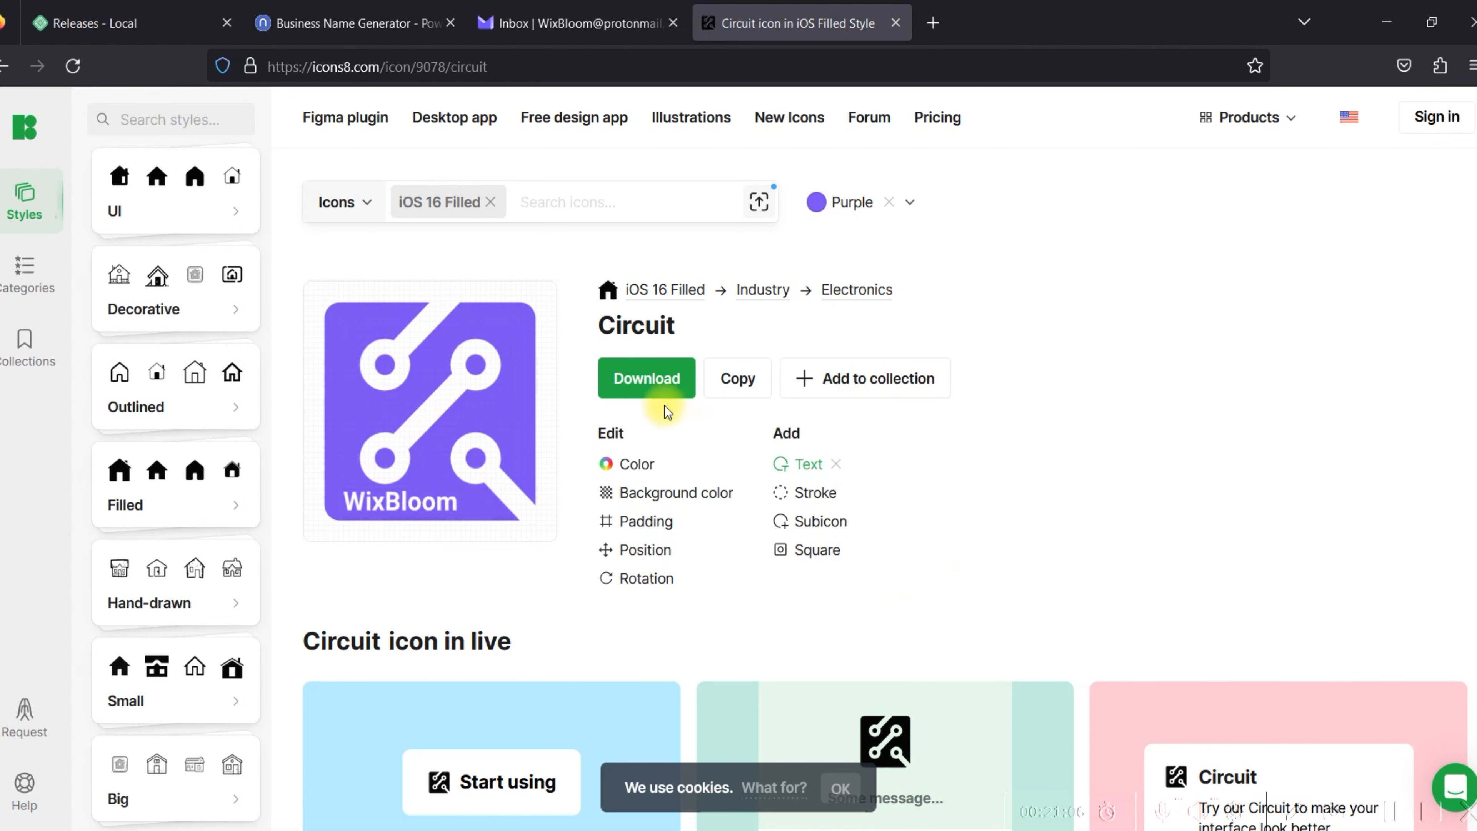
# Download the labelled Circuit icon as 50×50 and 100×100 PNGs via the free credit-link option.
pyautogui.click(655, 383)
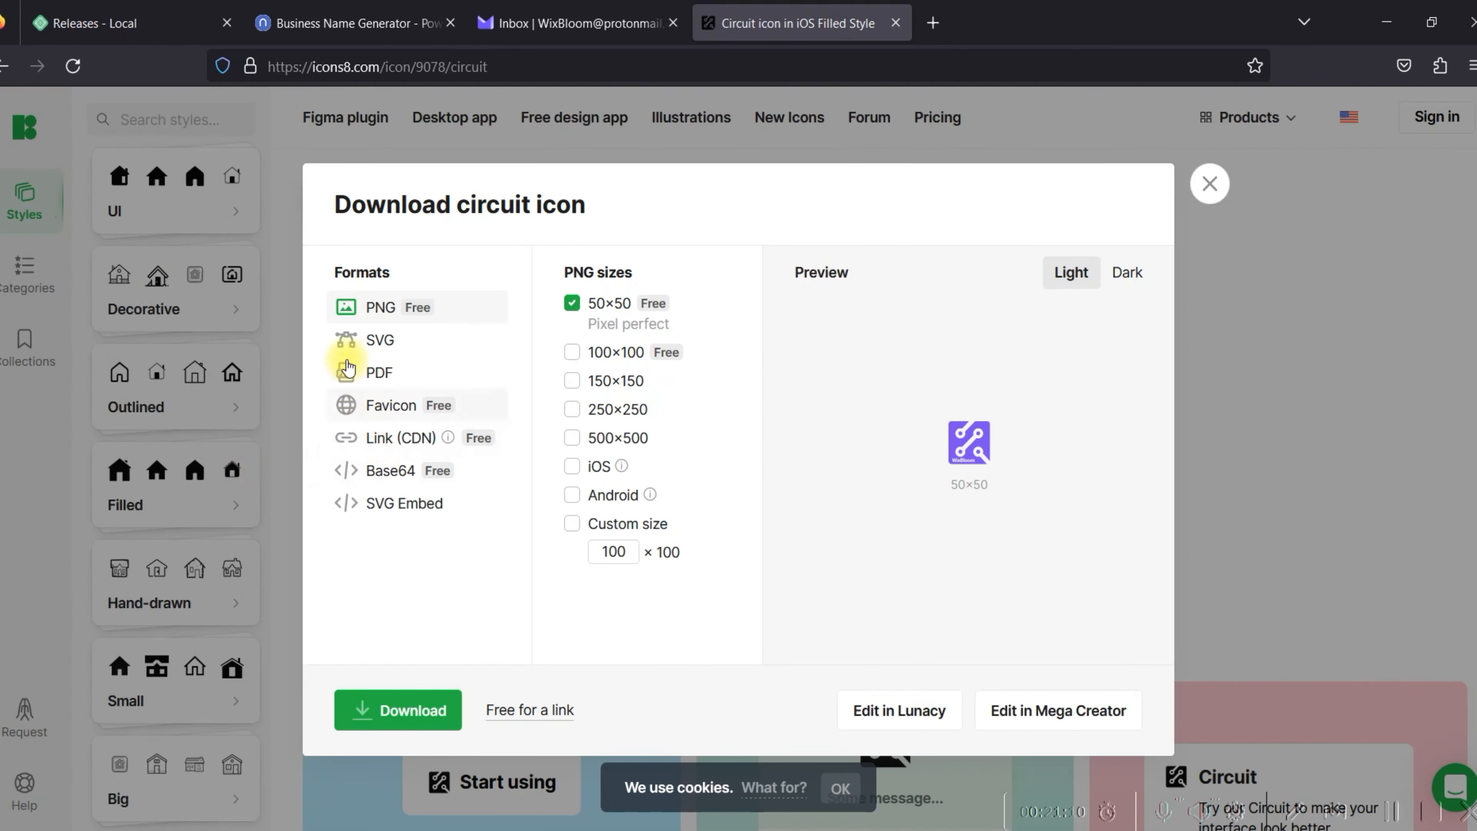
pyautogui.click(580, 361)
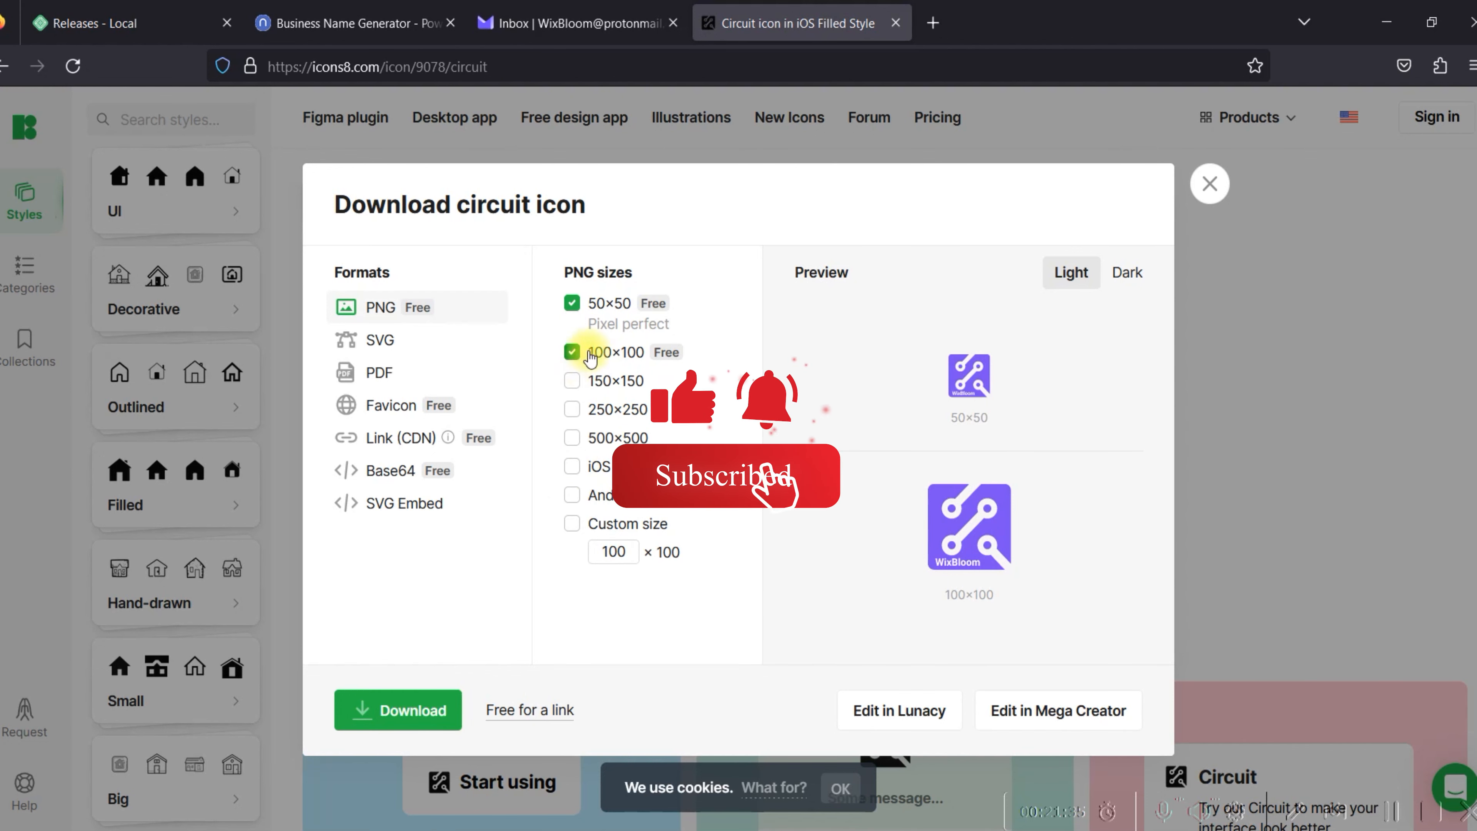
pyautogui.click(573, 382)
pyautogui.click(573, 382)
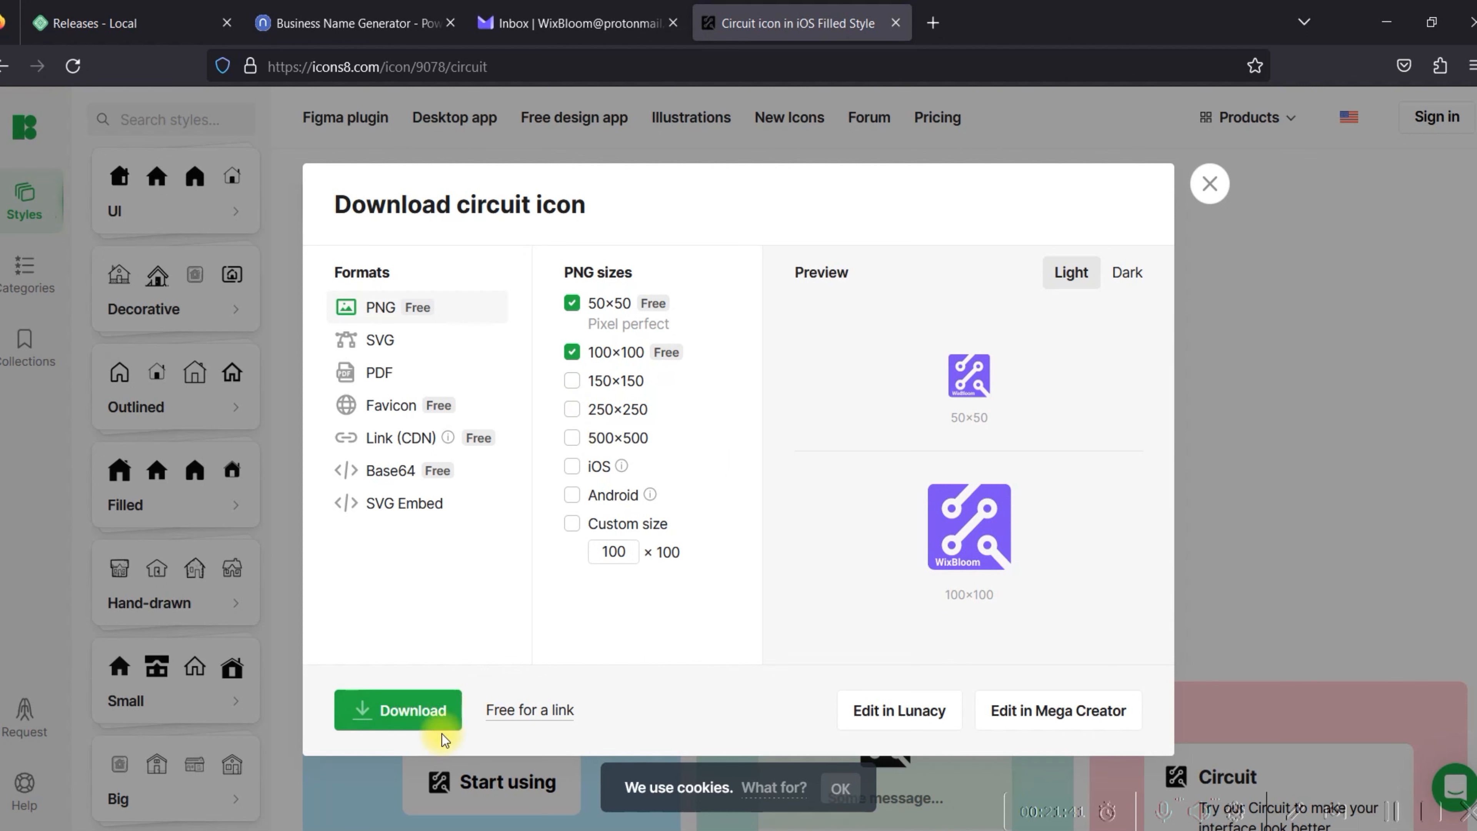
pyautogui.click(424, 729)
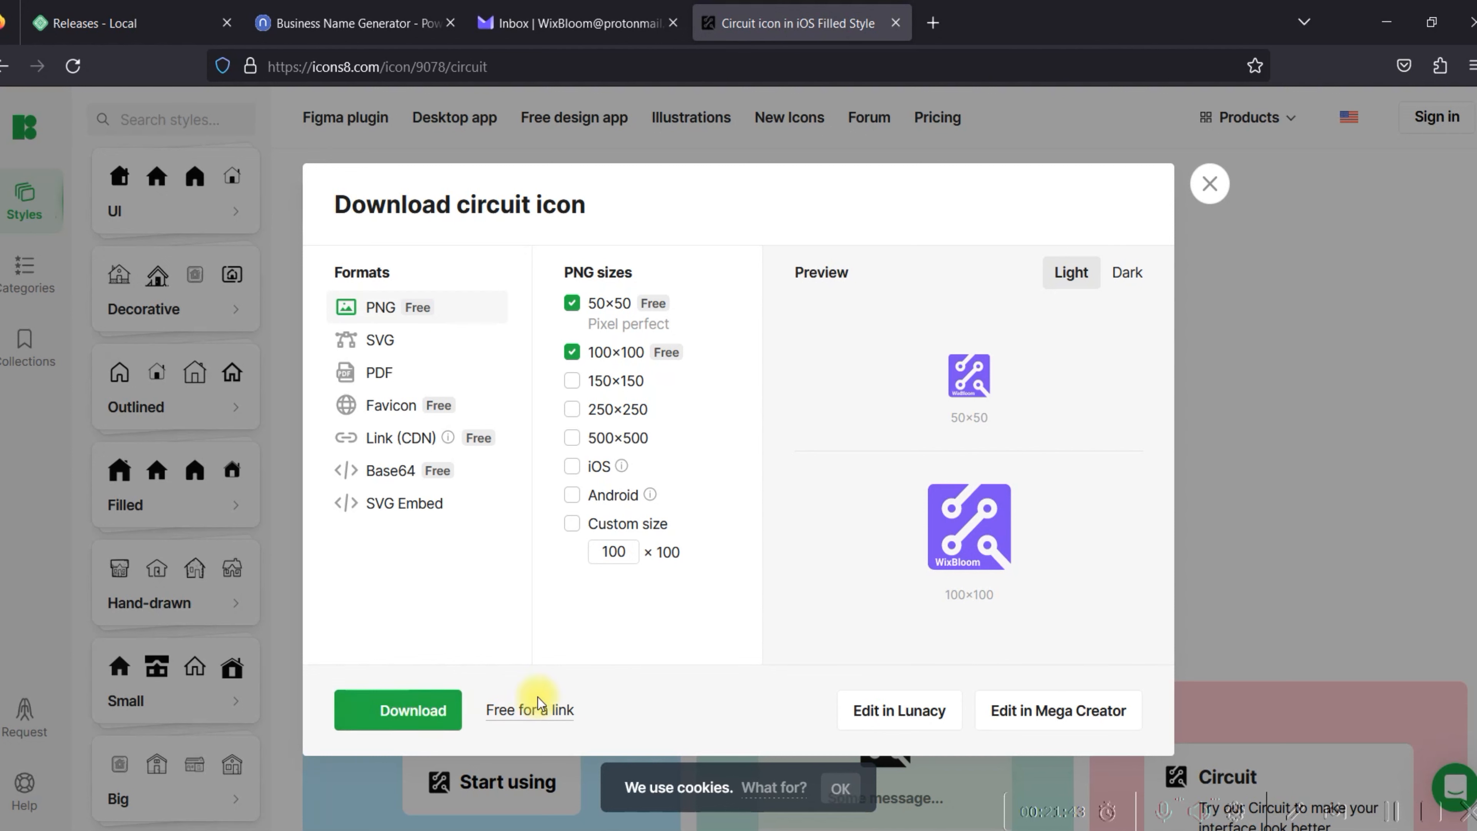
pyautogui.click(433, 705)
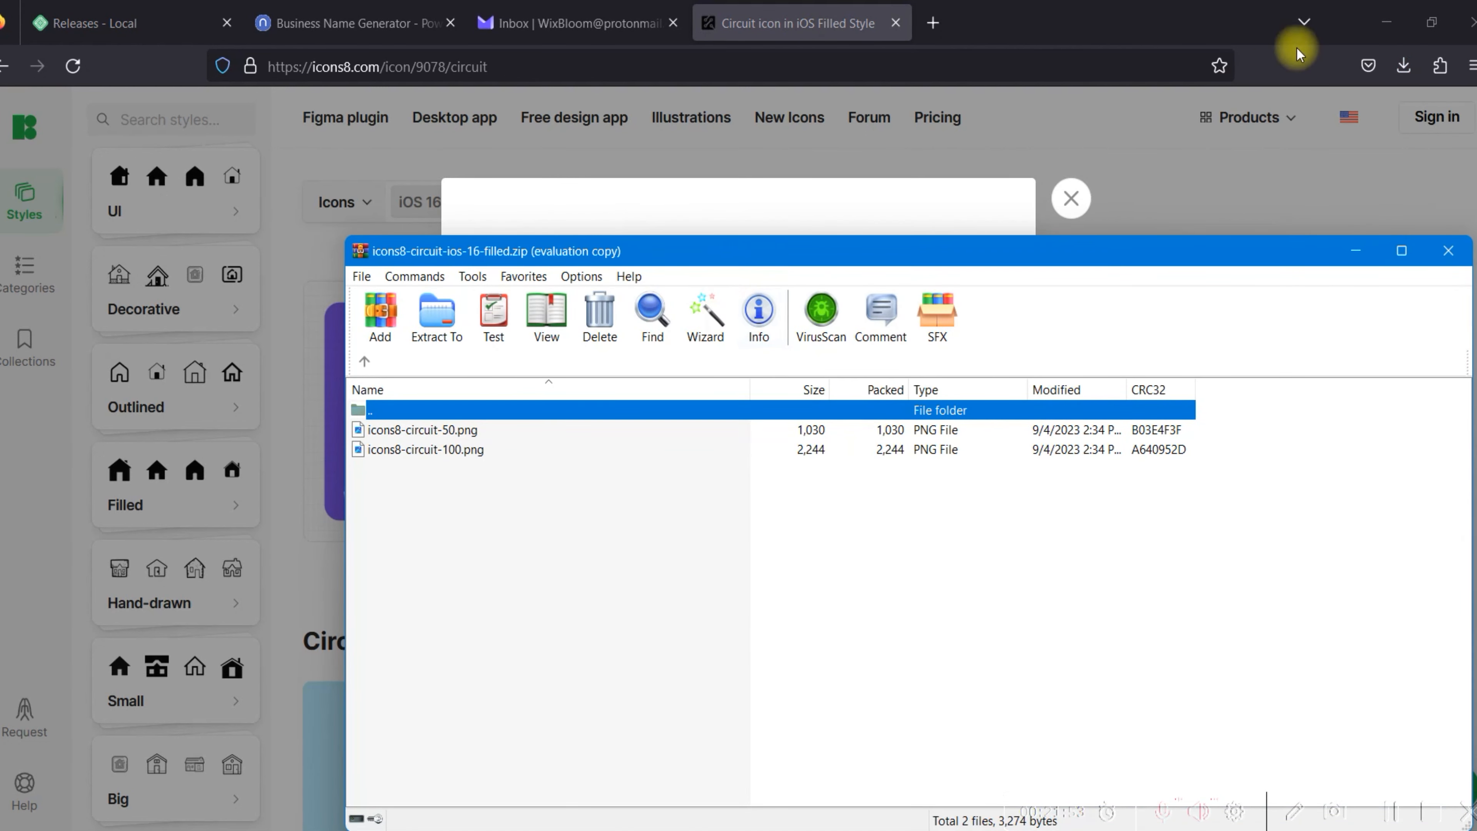
# Extract icons8-circuit-50 and icons8-circuit-100 from the WinRAR archive into Building with no code.
pyautogui.click(1384, 20)
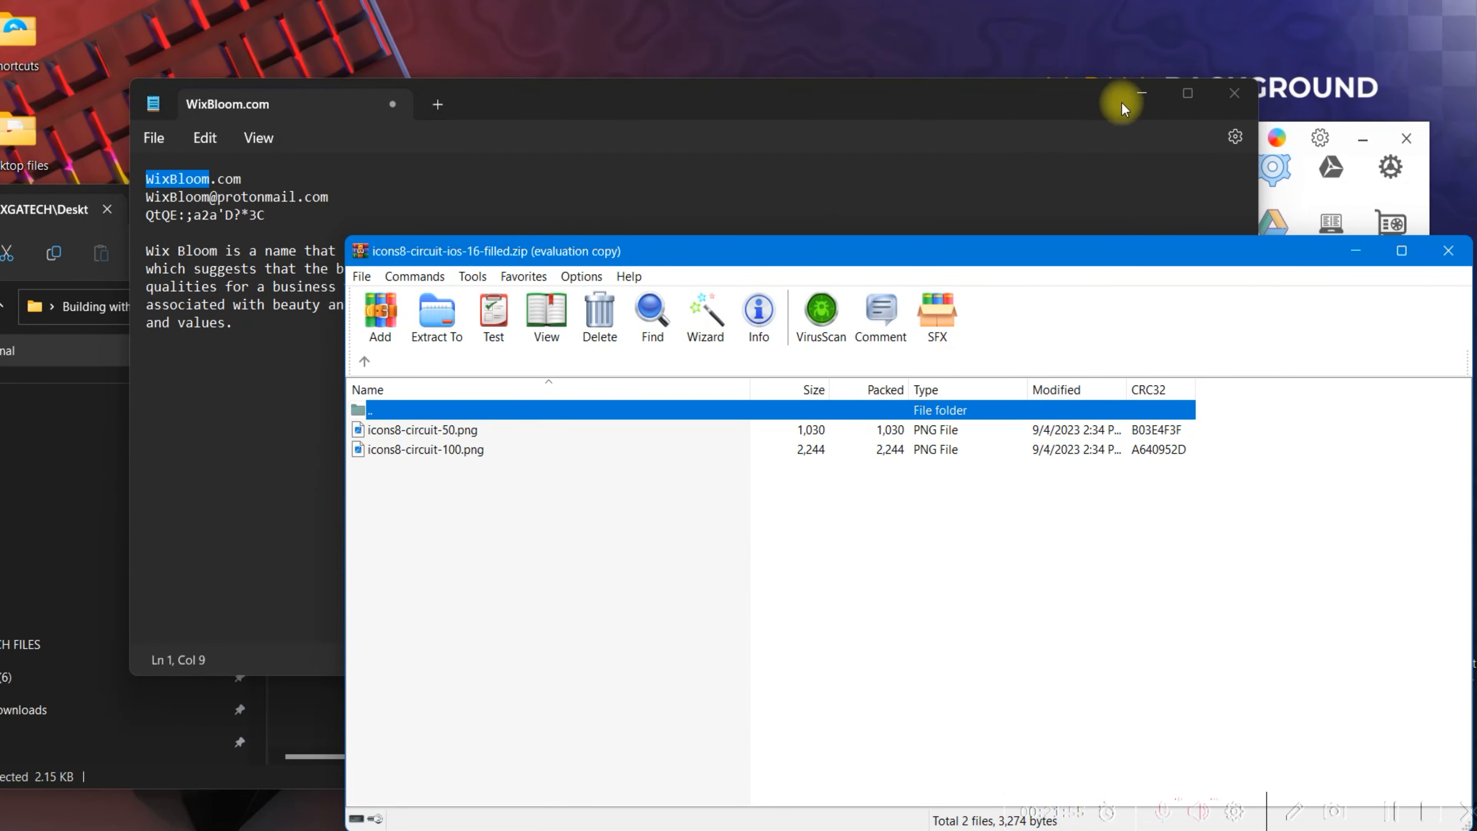
pyautogui.click(1141, 94)
pyautogui.moveTo(747, 202); pyautogui.dragTo(675, 178)
pyautogui.click(987, 260)
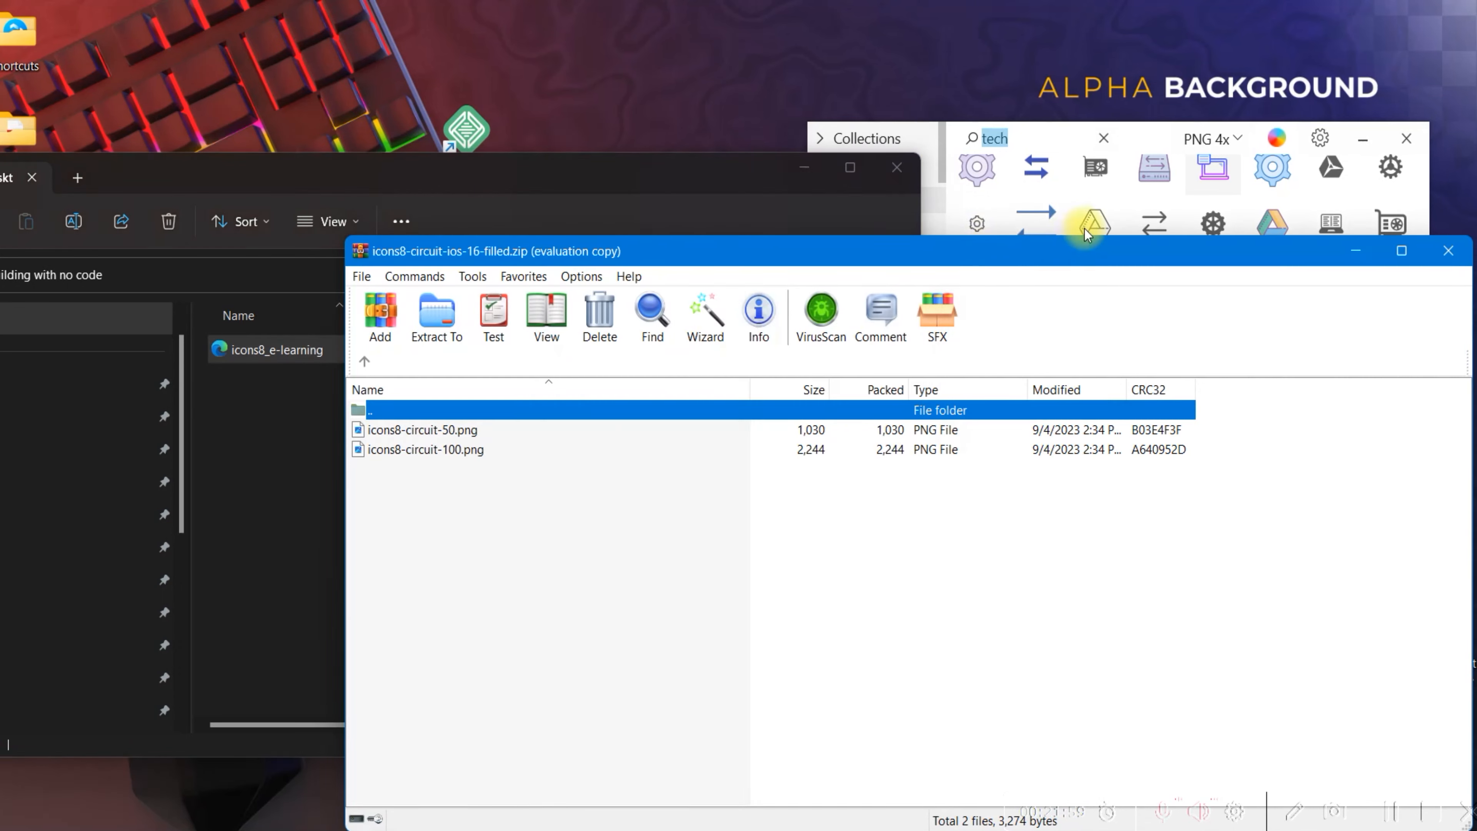
pyautogui.moveTo(435, 506); pyautogui.dragTo(452, 585)
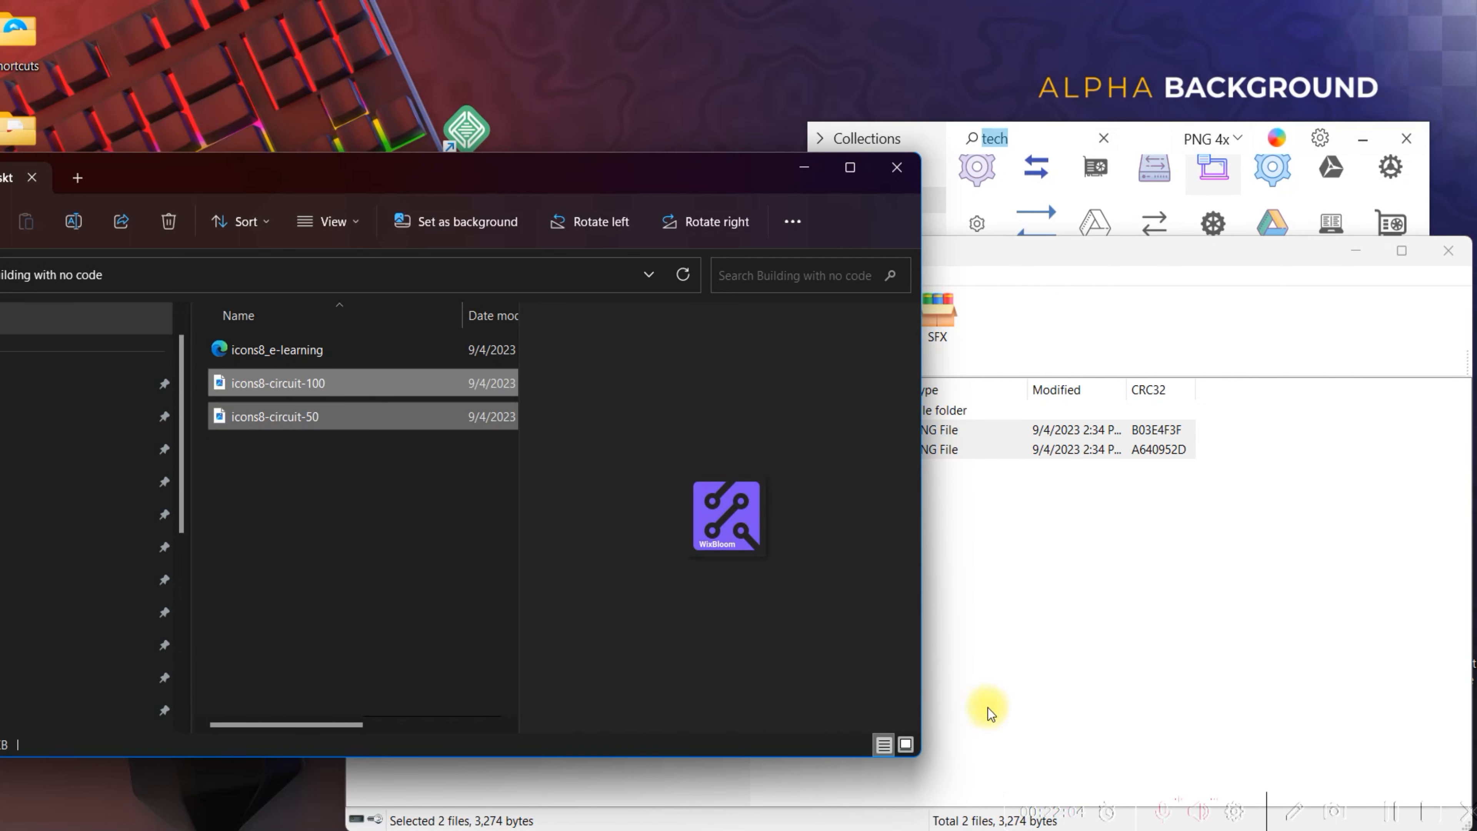
# Show the folder as large icons and preview both circuit PNGs for the WixBloom label.
pyautogui.click(905, 745)
pyautogui.click(289, 535)
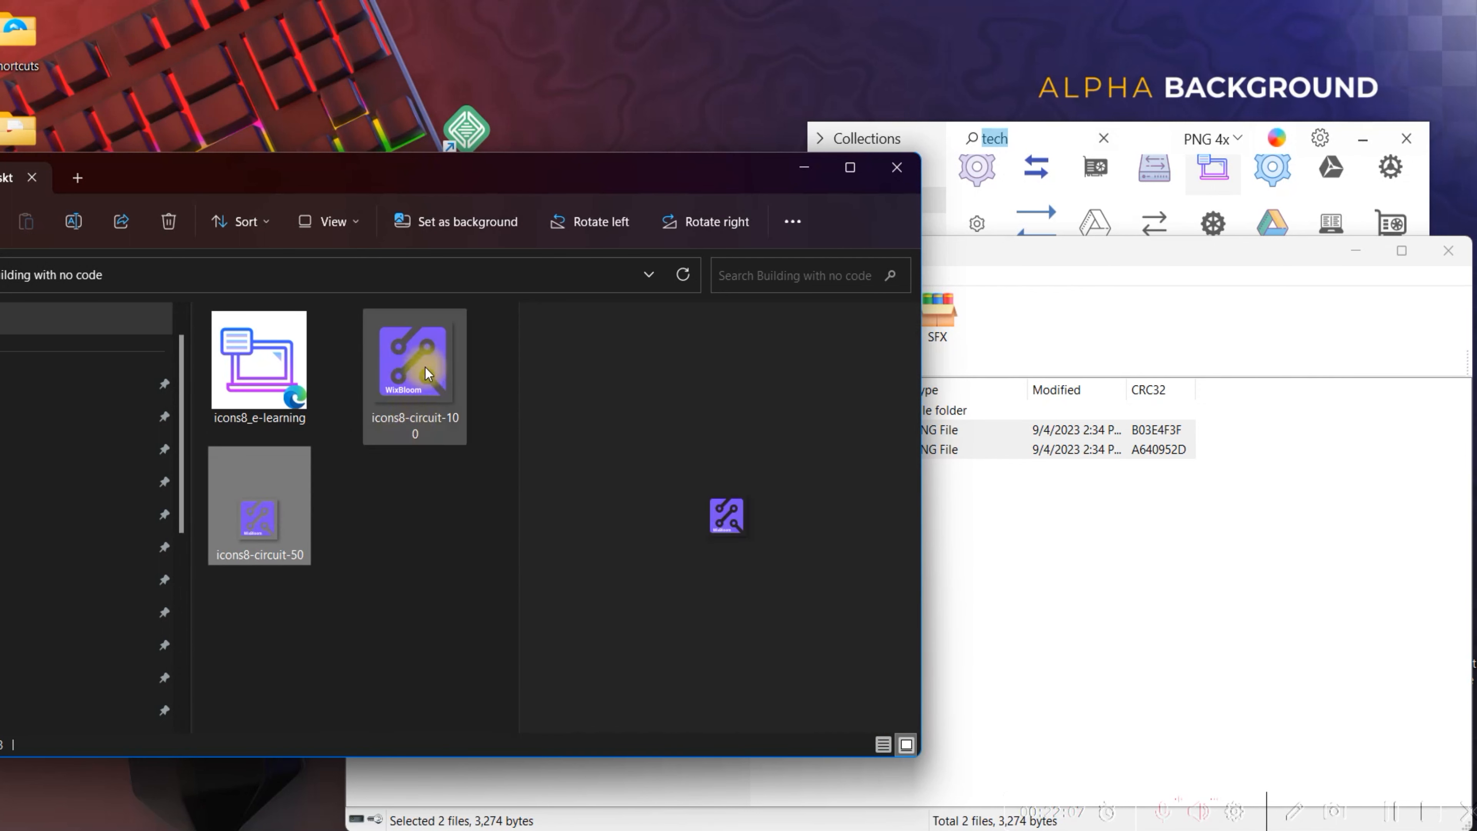
pyautogui.click(419, 353)
pyautogui.click(239, 523)
pyautogui.click(447, 349)
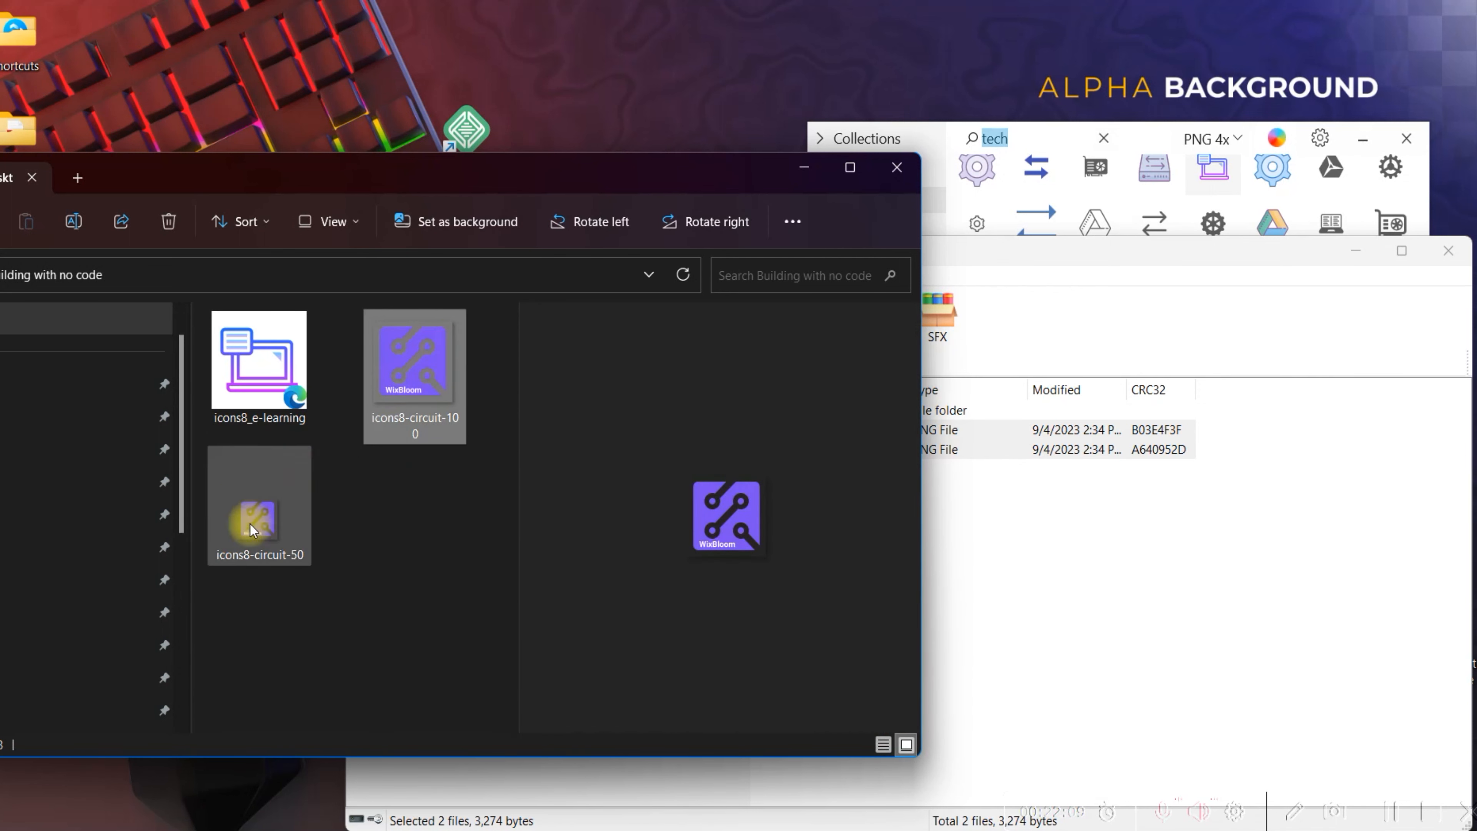
pyautogui.click(248, 521)
pyautogui.click(403, 370)
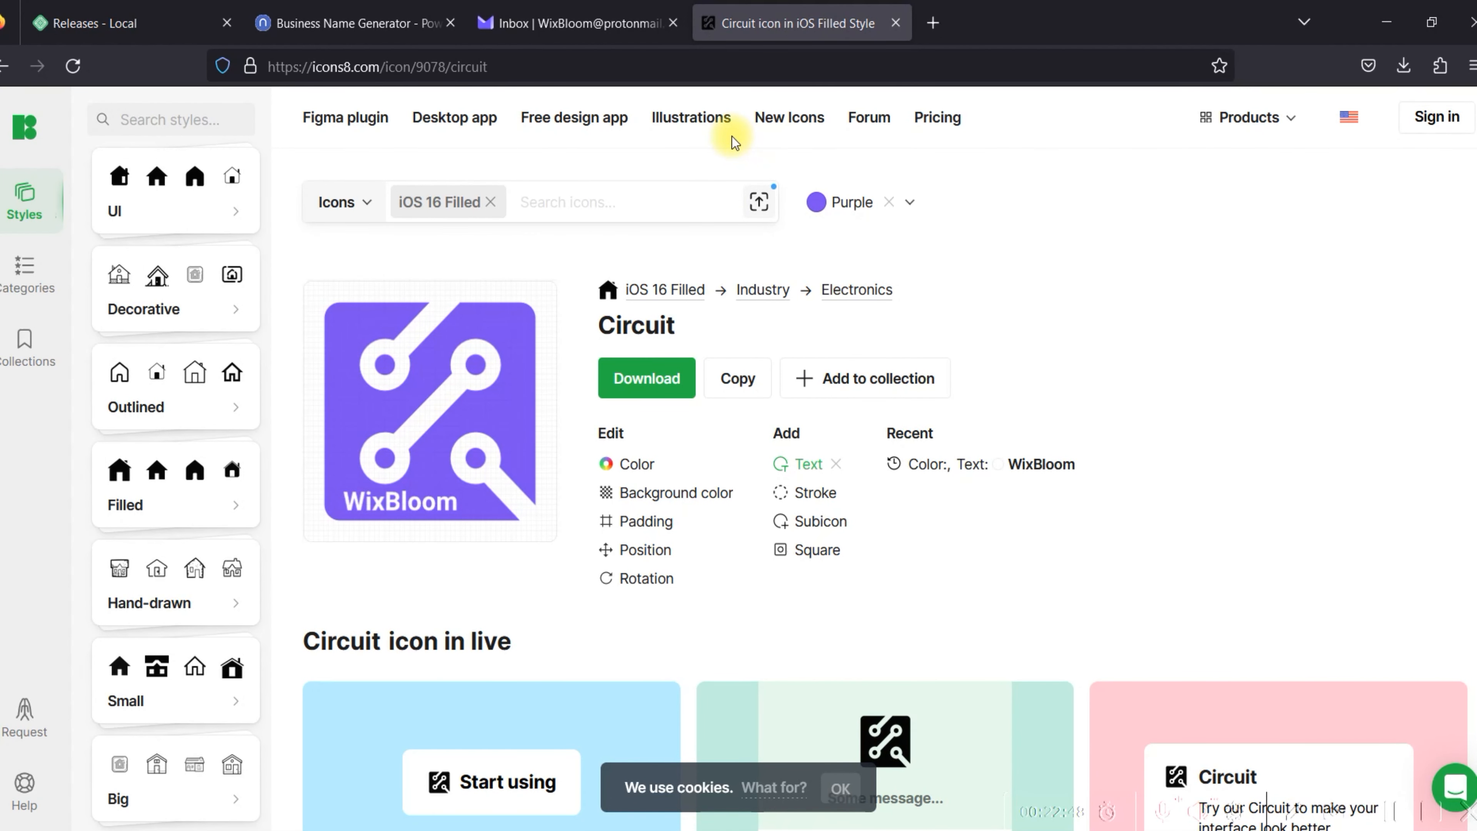
# Open a new Firefox tab and go to unsplash.com.
pyautogui.click(932, 22)
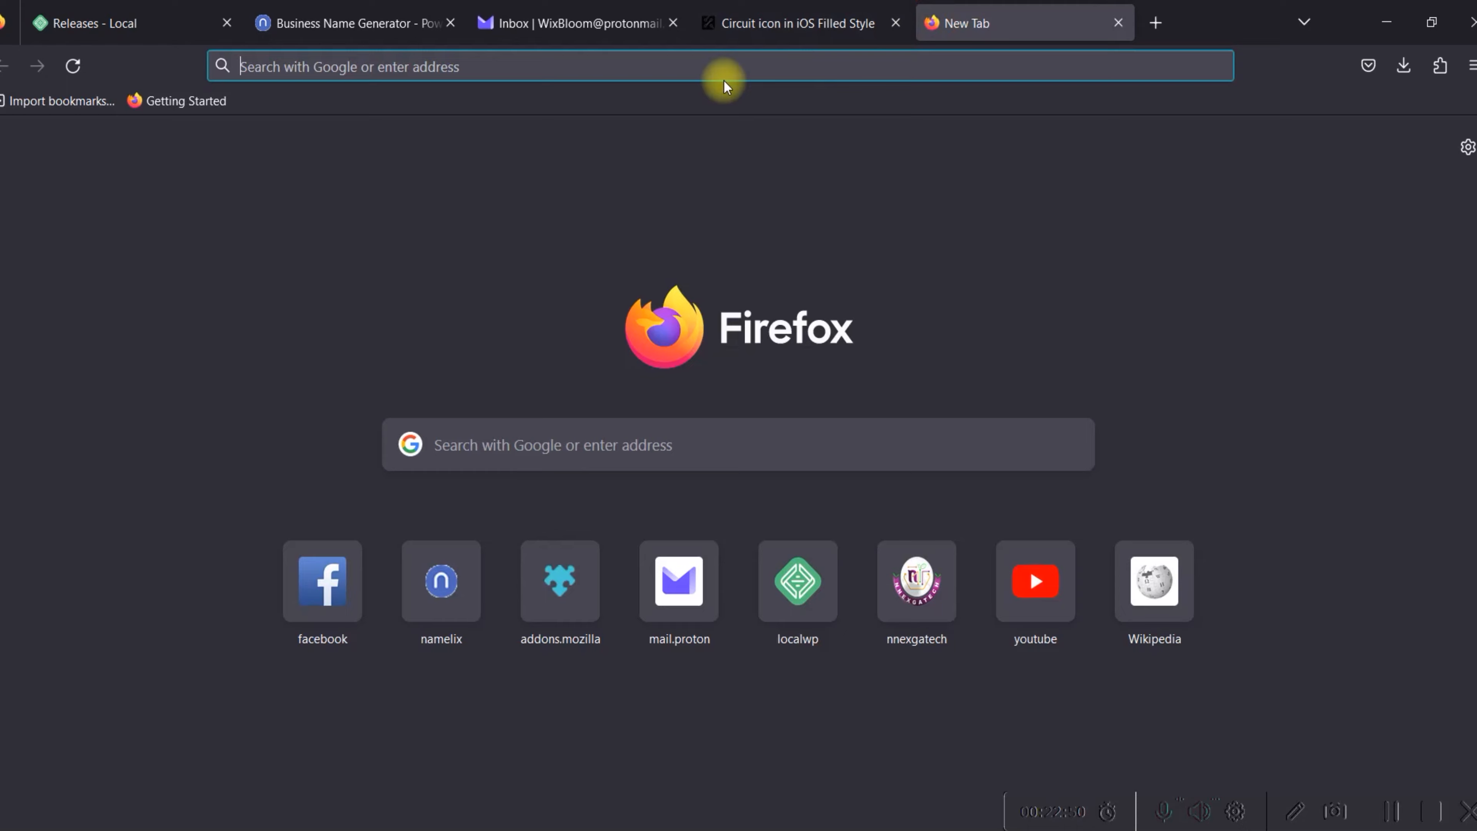
pyautogui.click(693, 67)
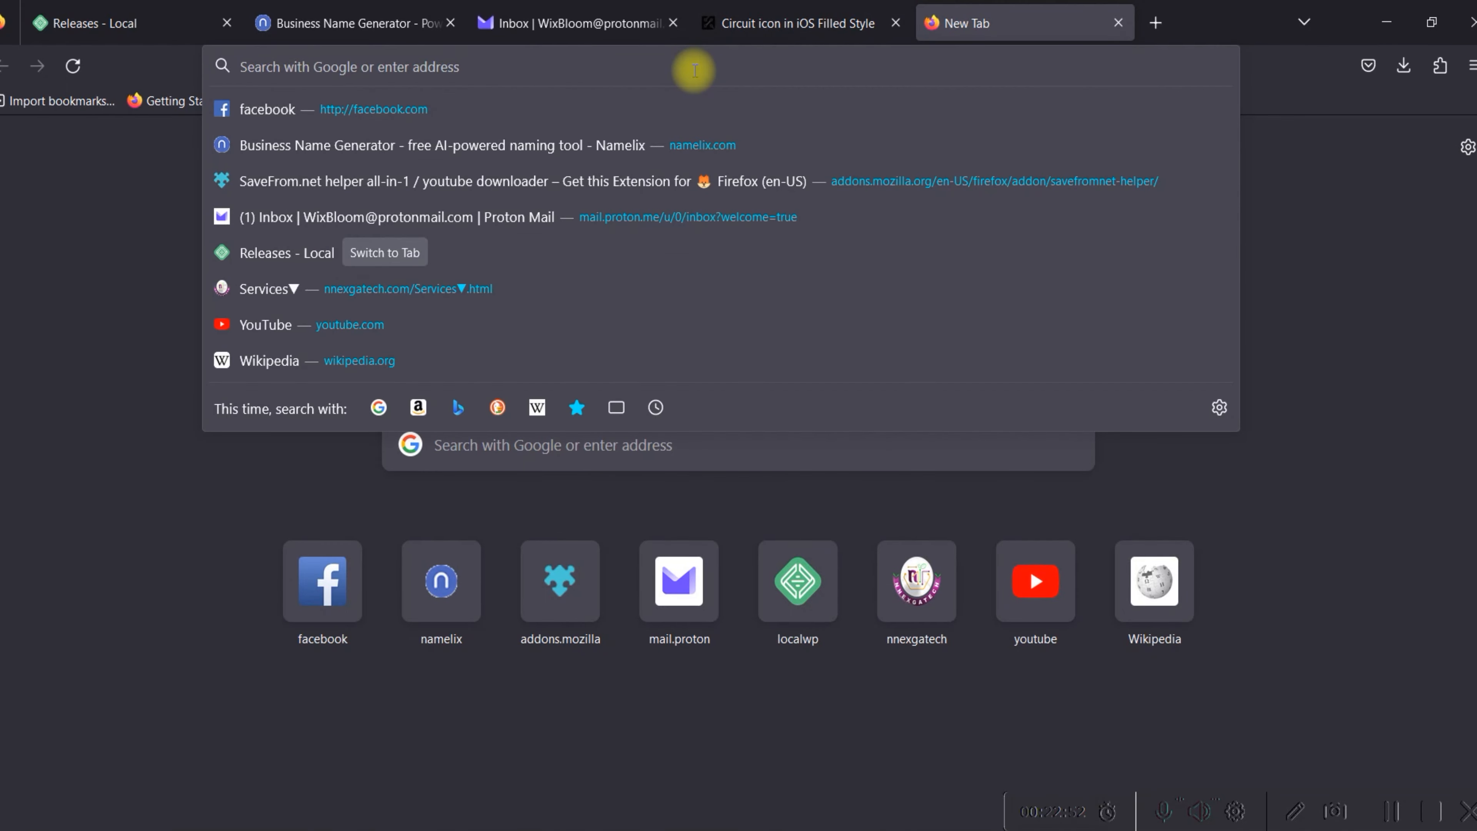
pyautogui.write('uns')
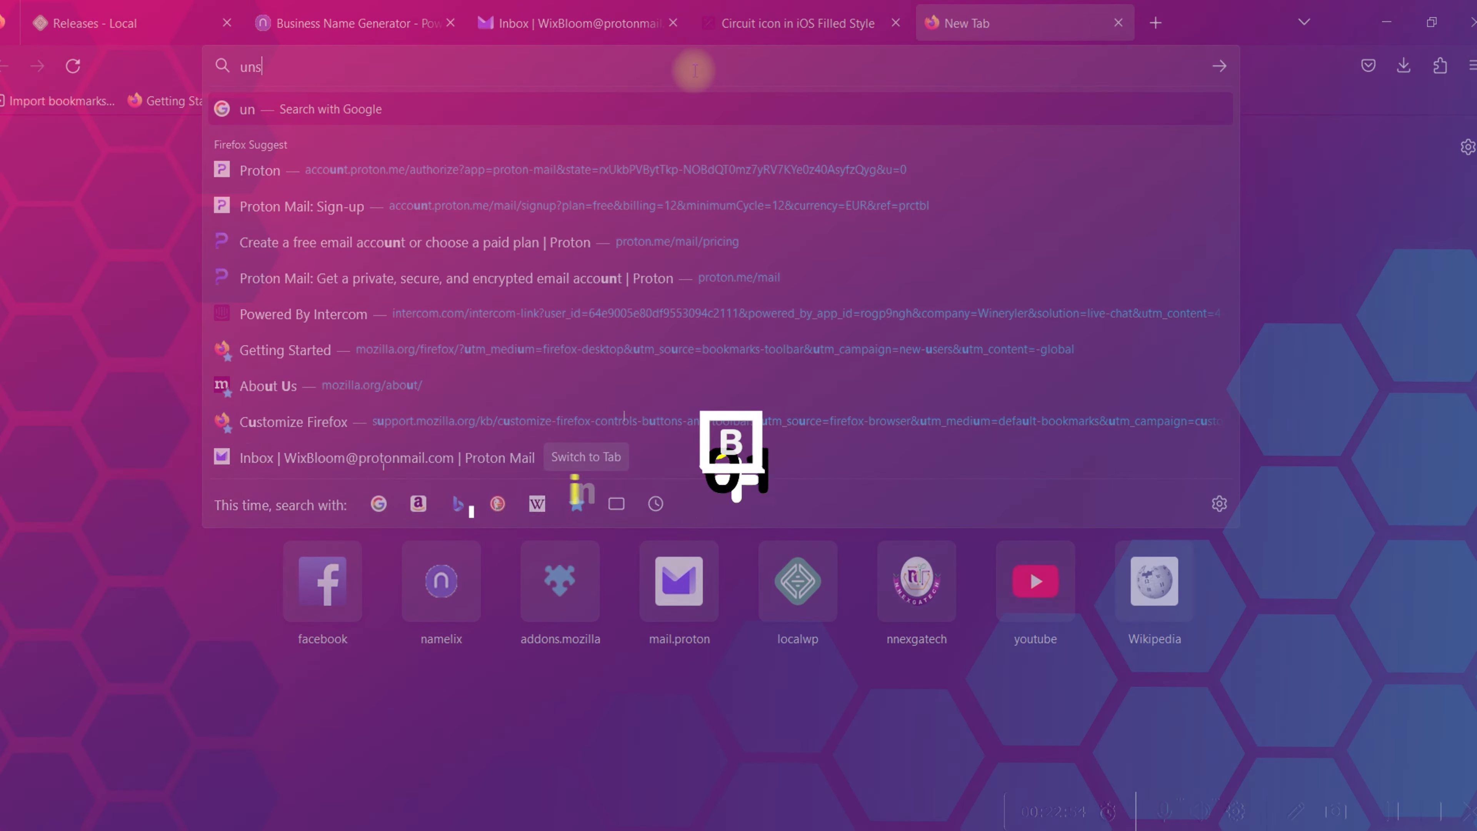
pyautogui.write('plash.com')
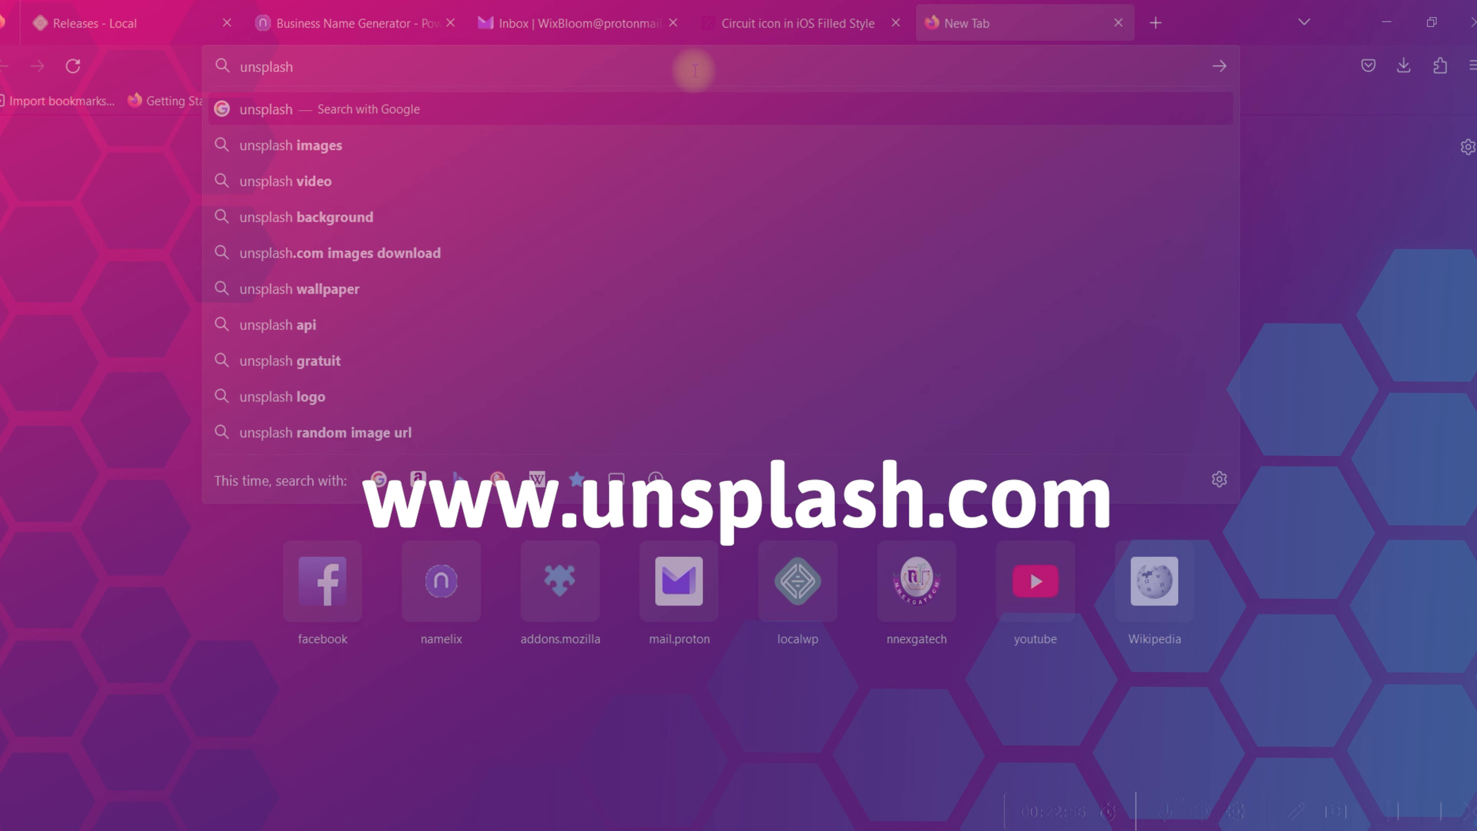
pyautogui.press('Return')
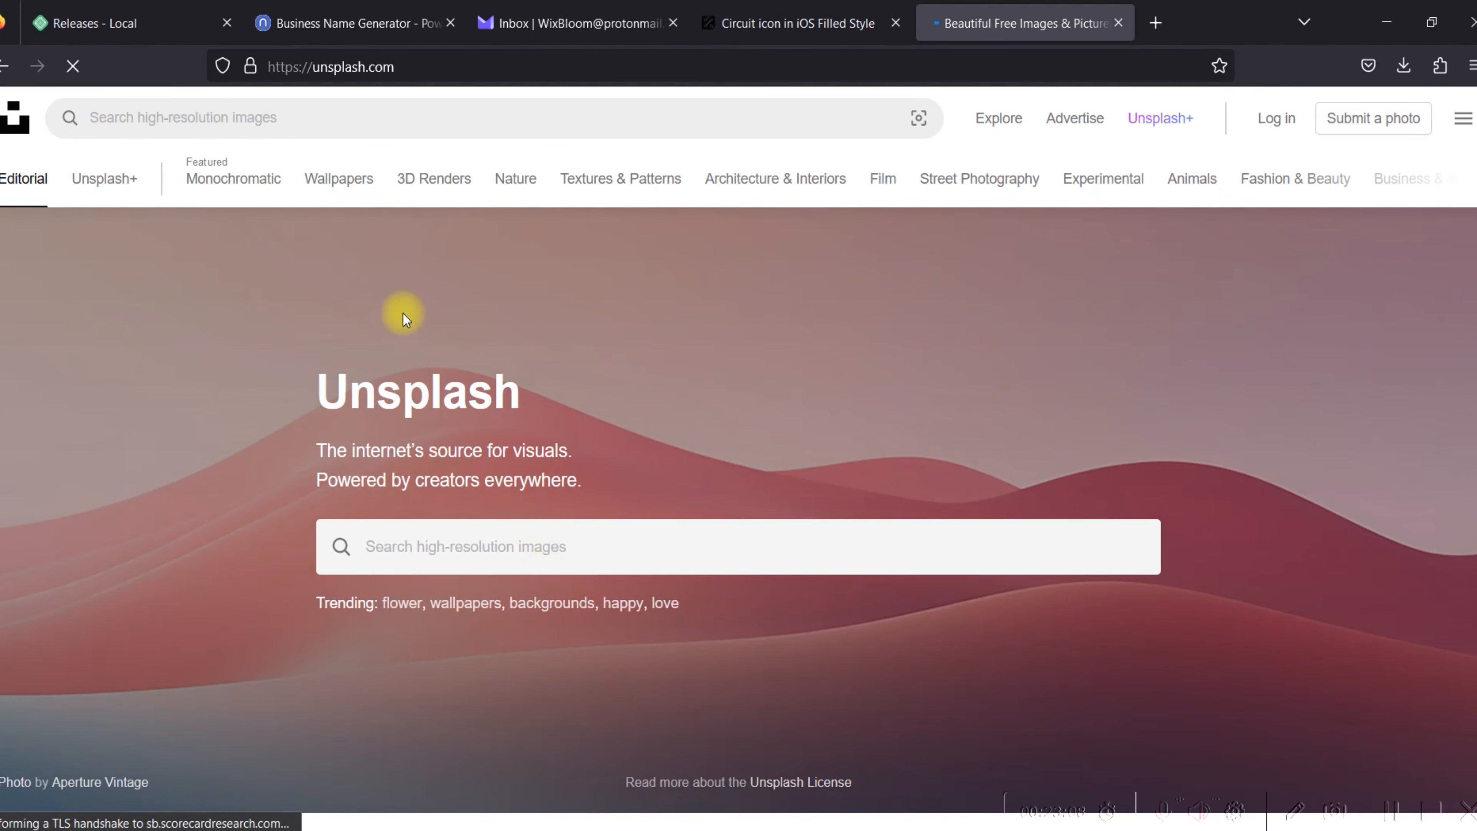
# Search Unsplash for 'tech' photos.
pyautogui.scroll(-5, 517, 443)
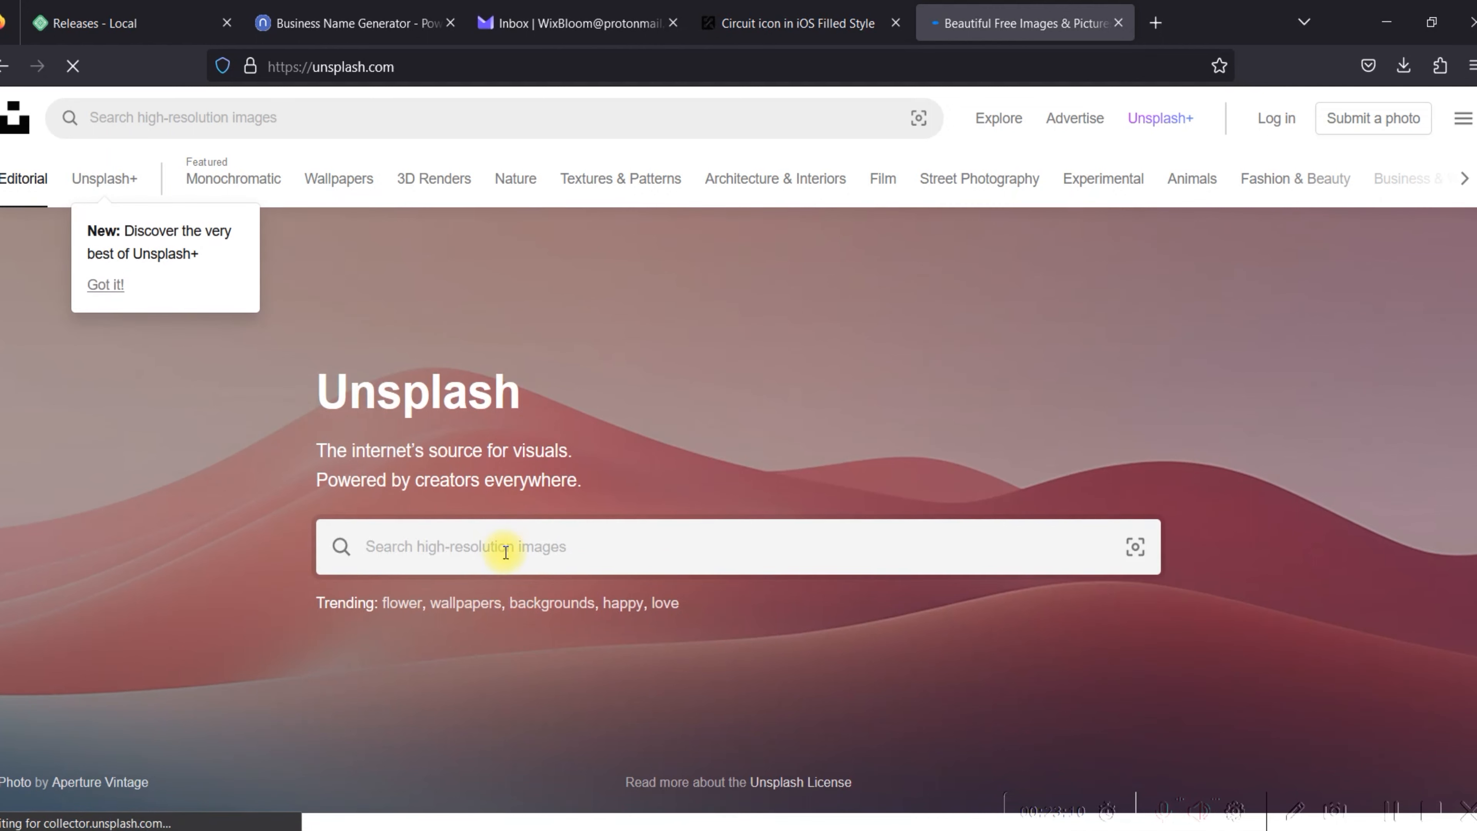
pyautogui.click(506, 552)
pyautogui.write('te')
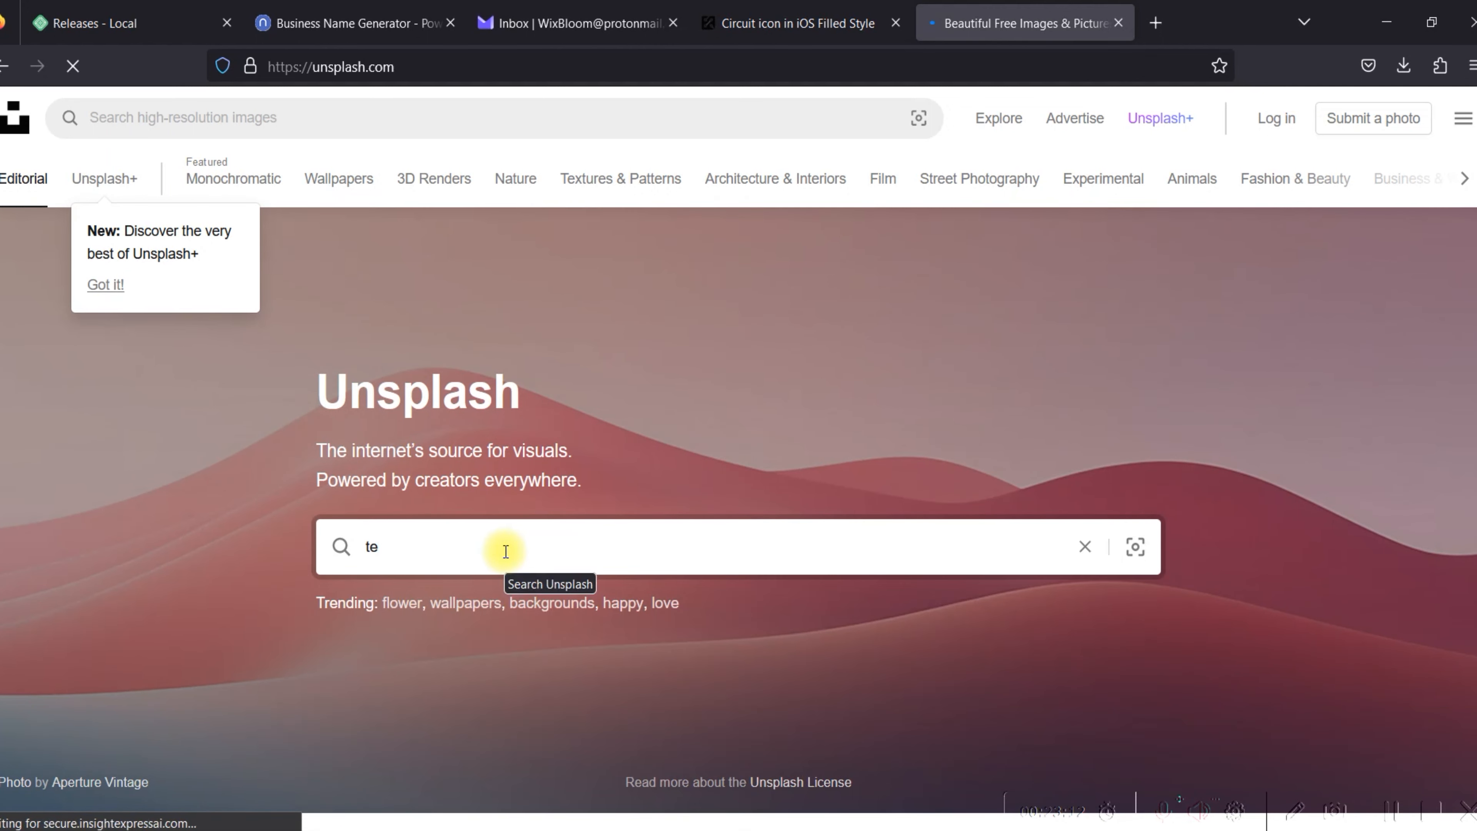
pyautogui.write('ch')
pyautogui.press('Return')
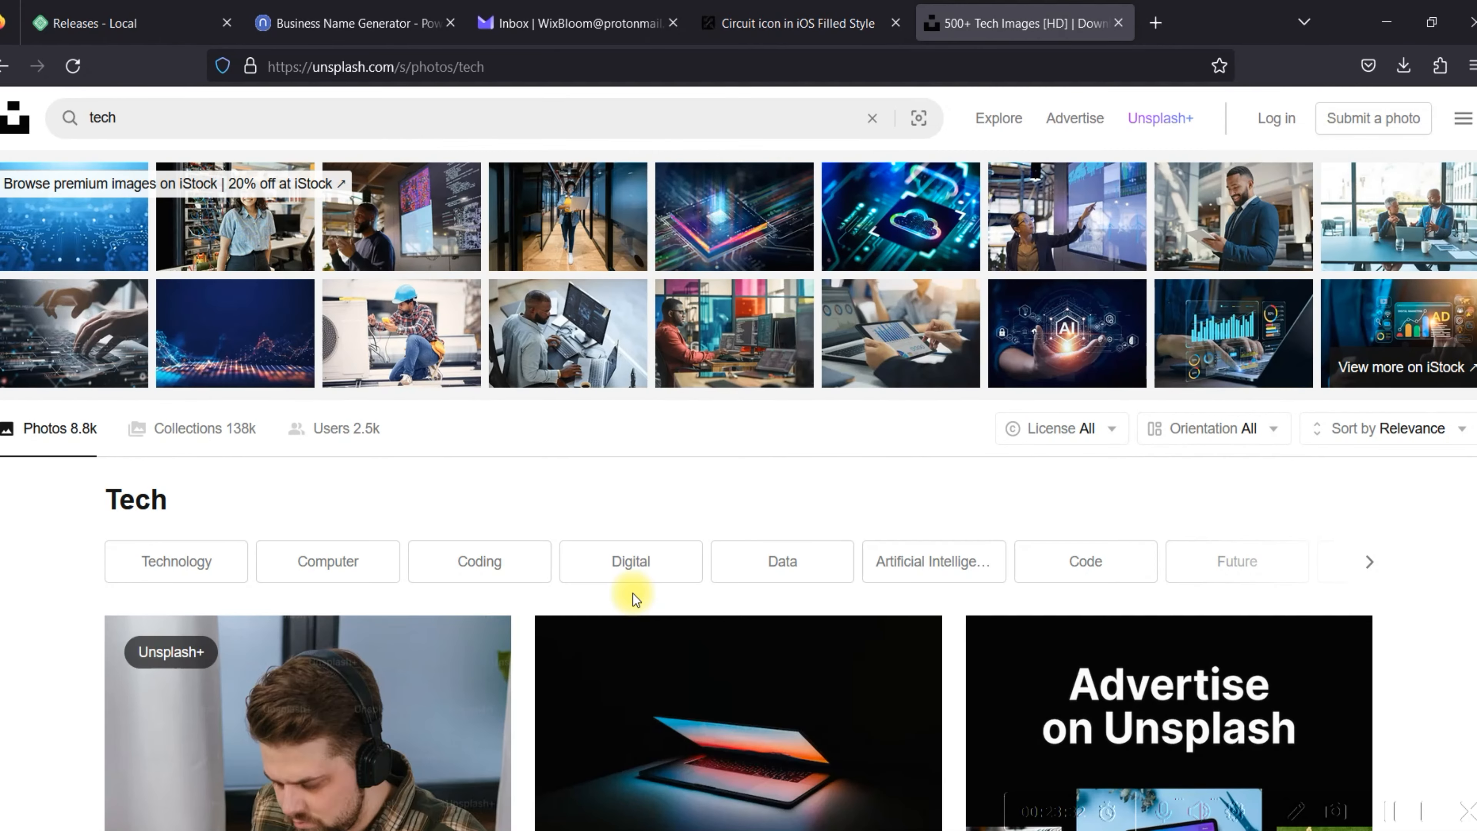
# Download the overhead photo of laptops on a desk and check its progress.
pyautogui.scroll(-5, 756, 570)
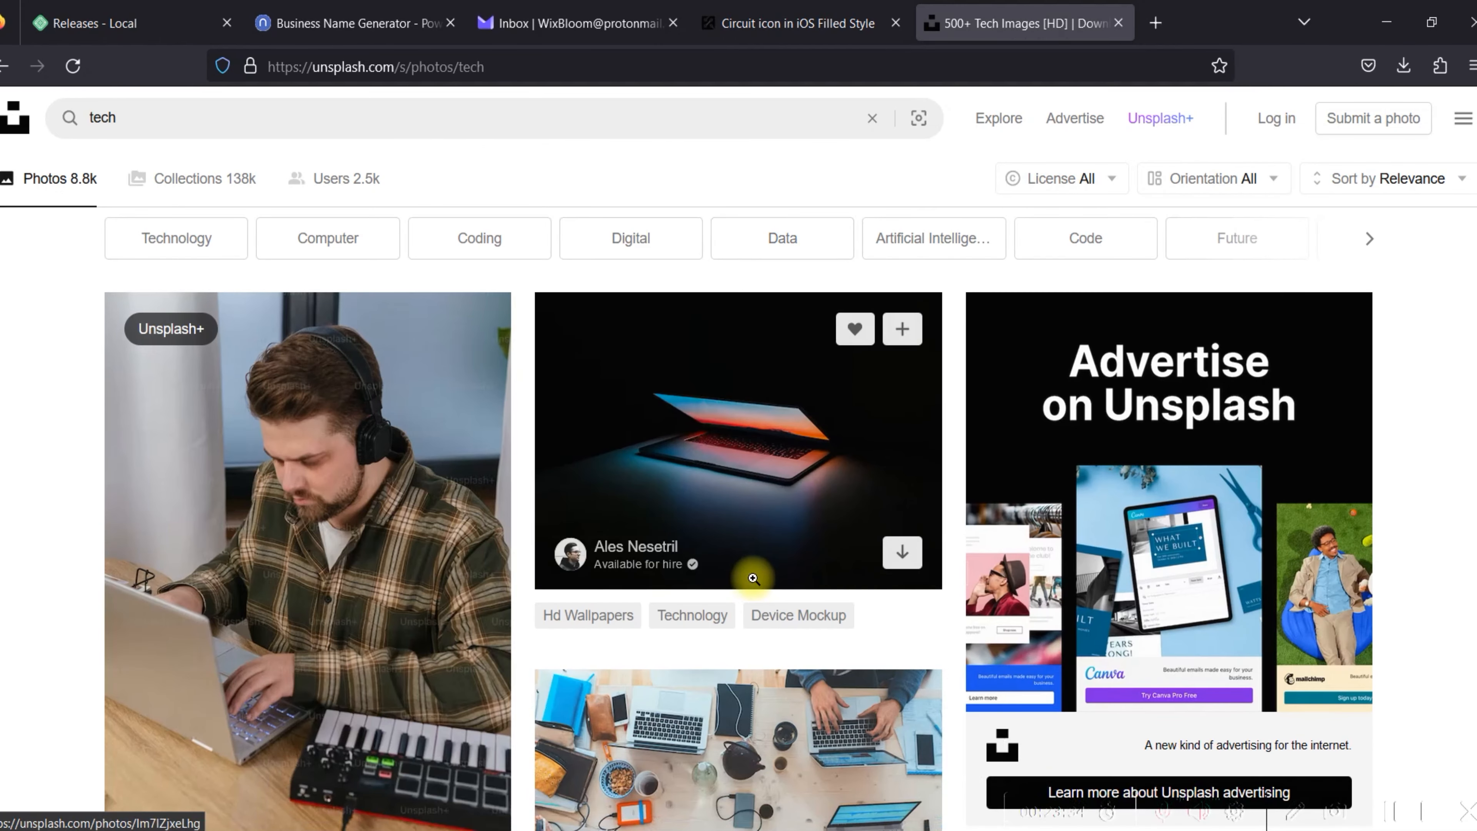
pyautogui.scroll(-7, 904, 556)
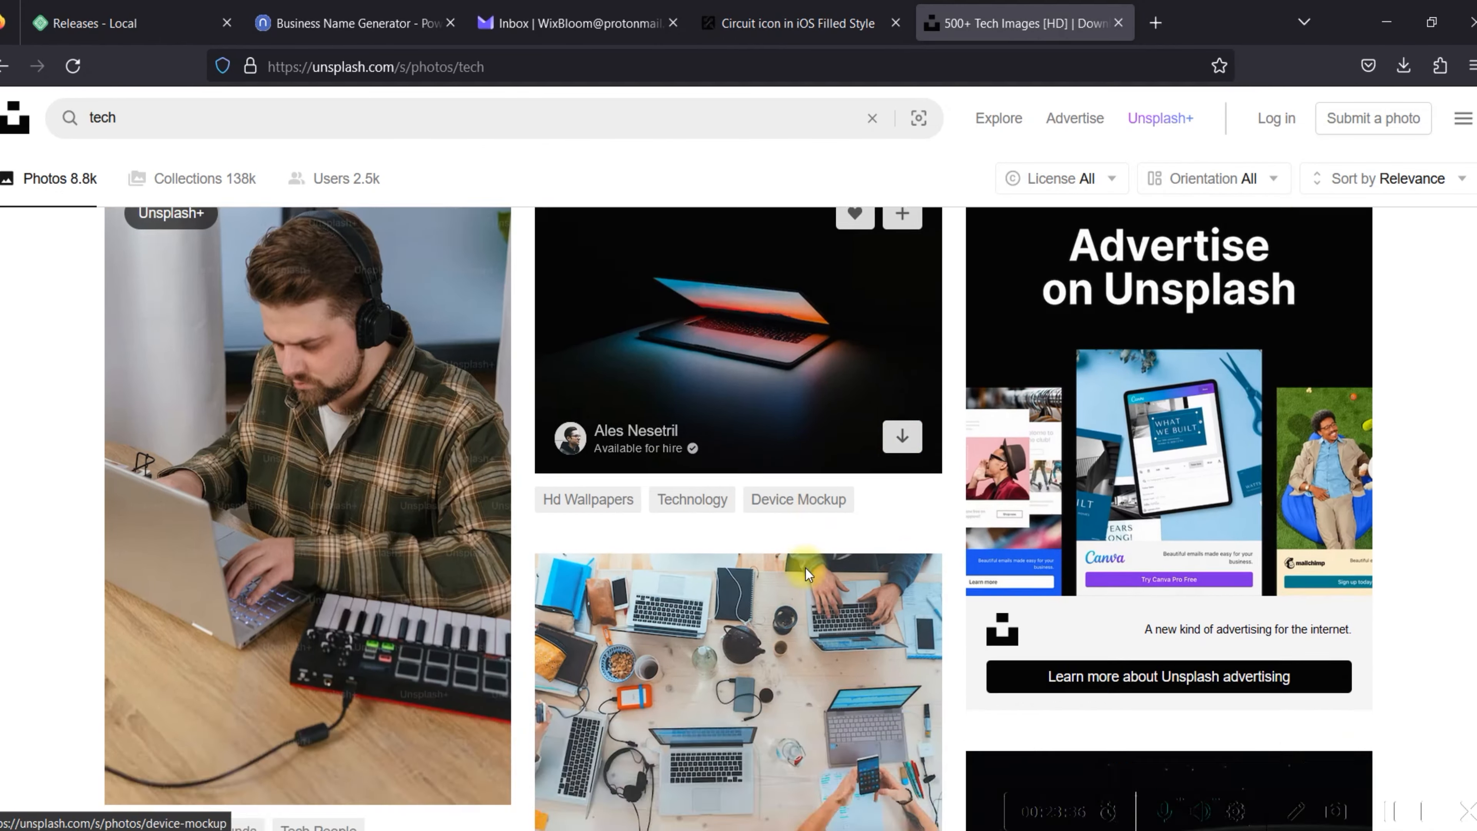
pyautogui.click(903, 494)
pyautogui.scroll(-8, 798, 554)
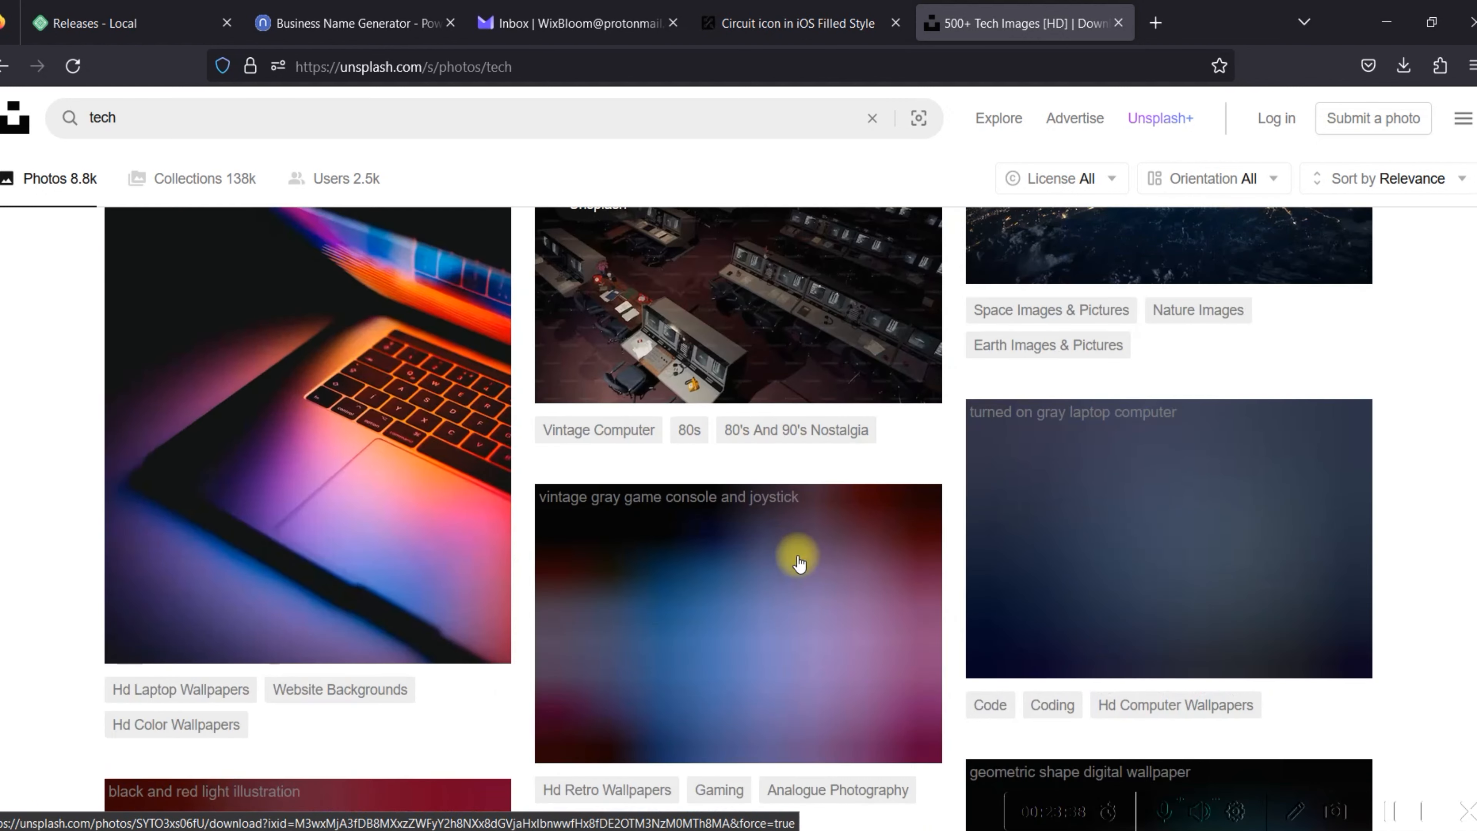
pyautogui.scroll(7, 1125, 267)
pyautogui.click(1396, 68)
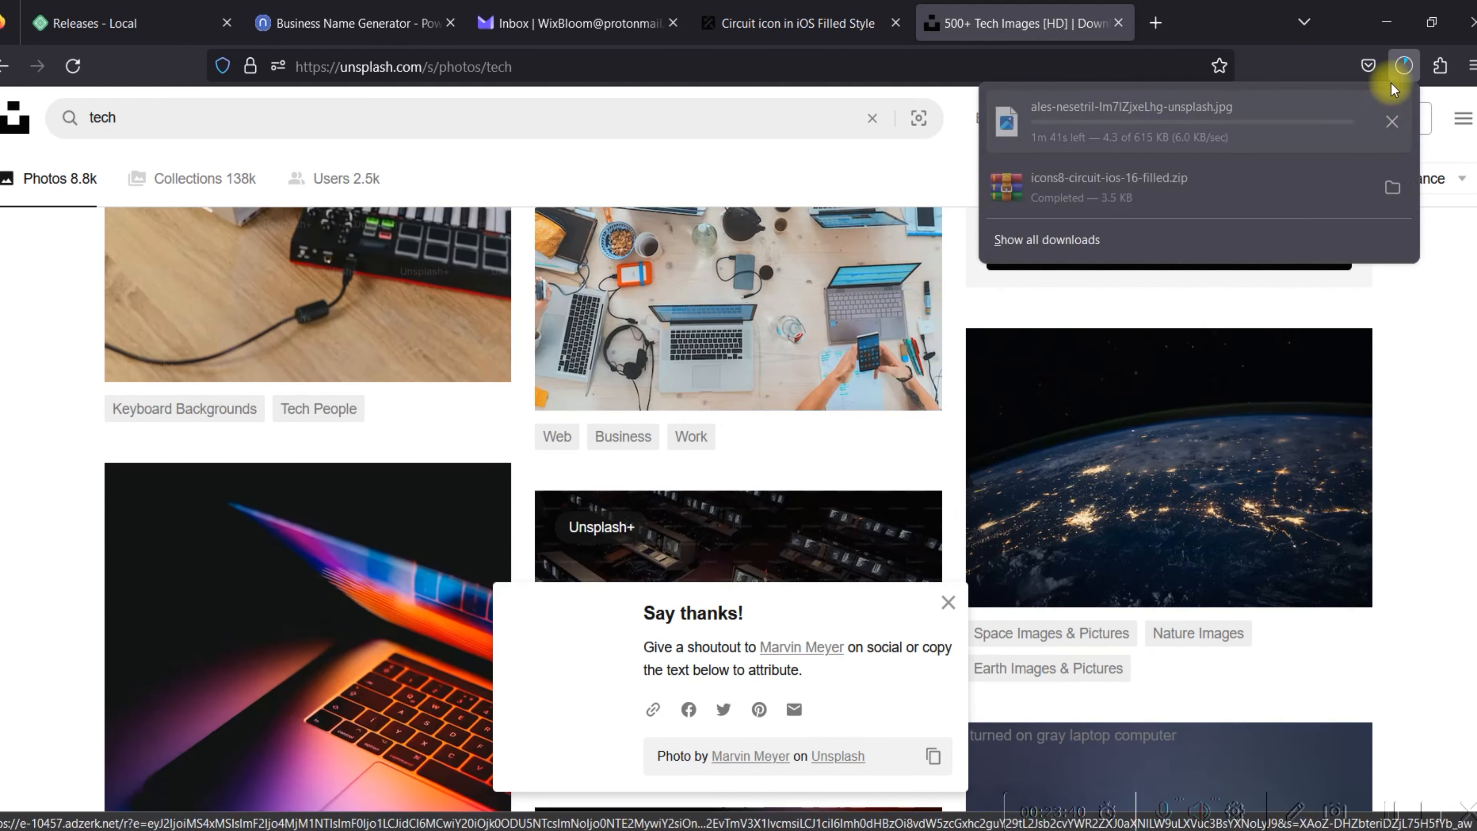
# Download the code-on-screen photo and review the list of downloaded photos.
pyautogui.scroll(-10, 679, 496)
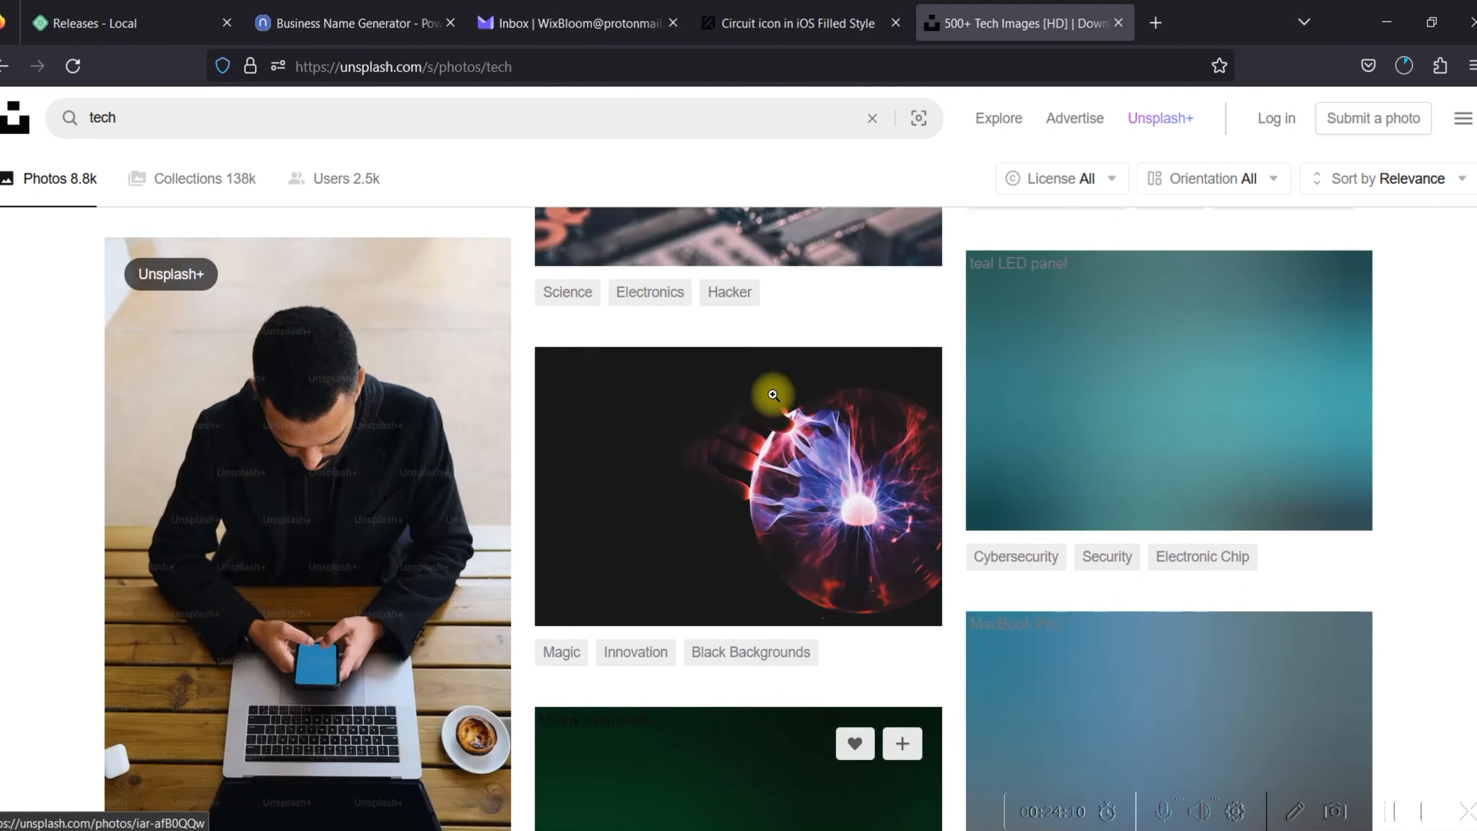
pyautogui.scroll(5, 772, 395)
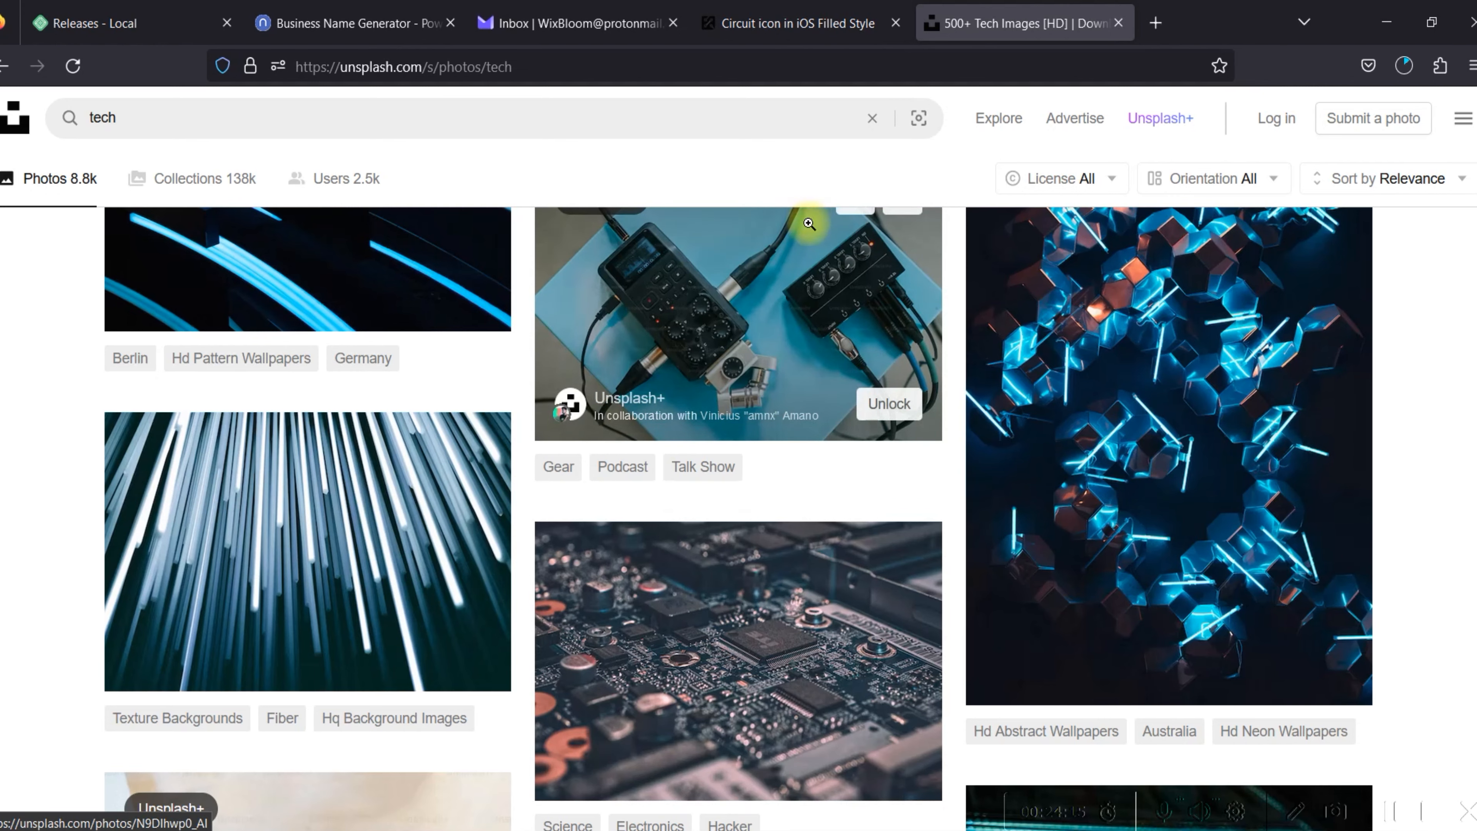
pyautogui.scroll(-12, 776, 285)
pyautogui.scroll(5, 769, 306)
pyautogui.scroll(-2, 758, 422)
pyautogui.scroll(2, 761, 417)
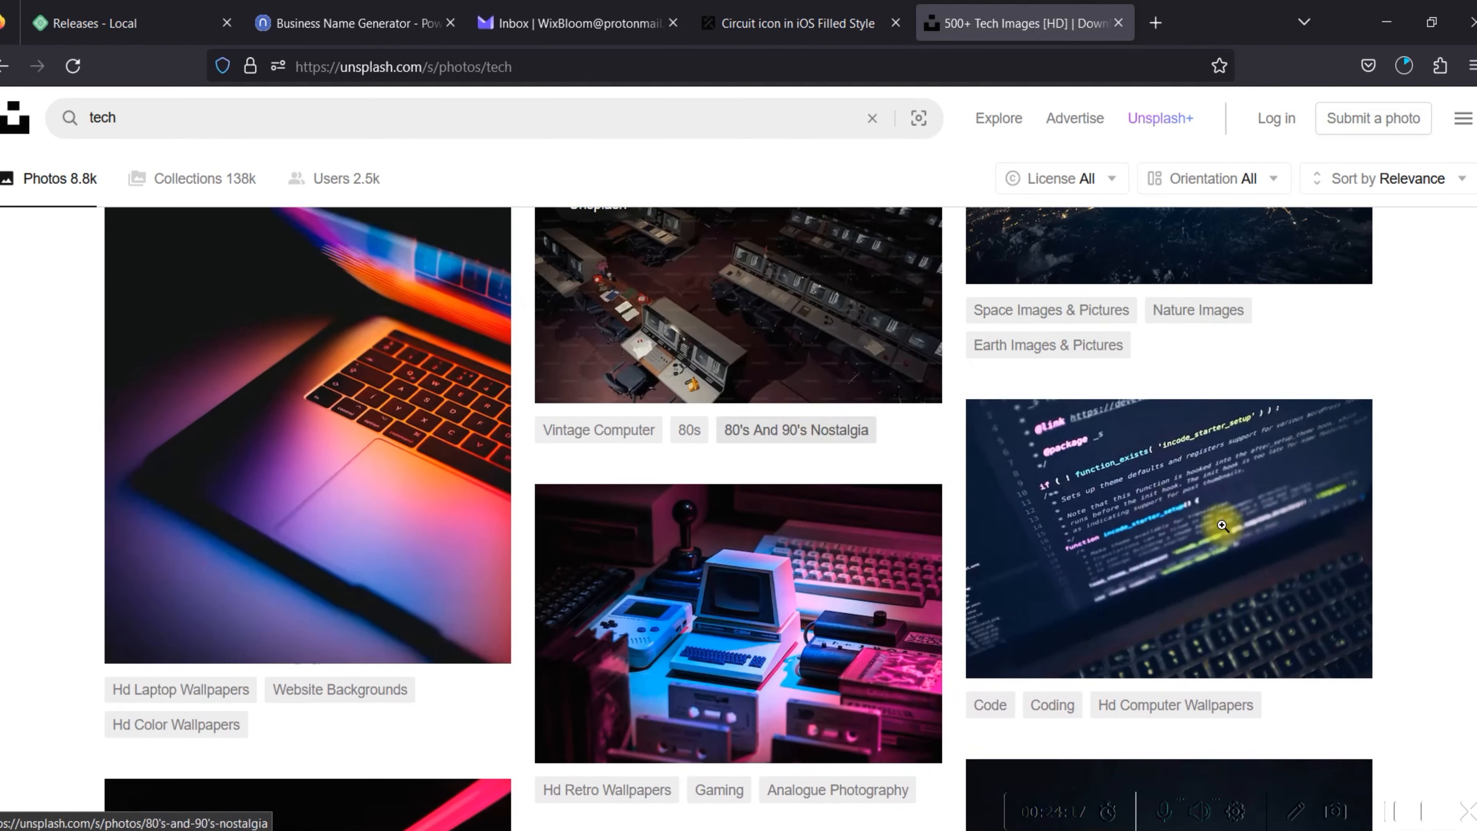
pyautogui.click(1328, 640)
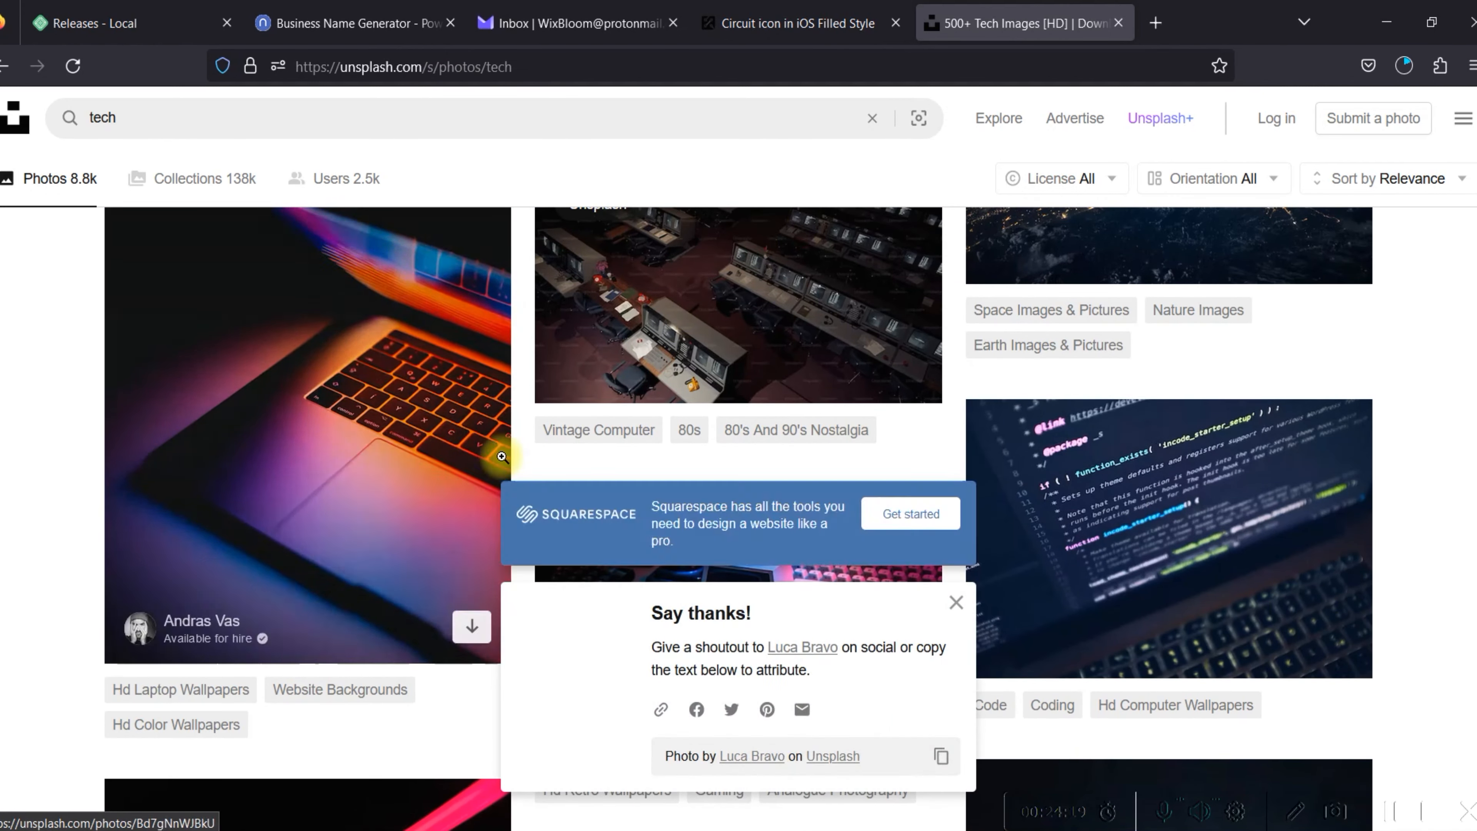
pyautogui.scroll(-10, 518, 439)
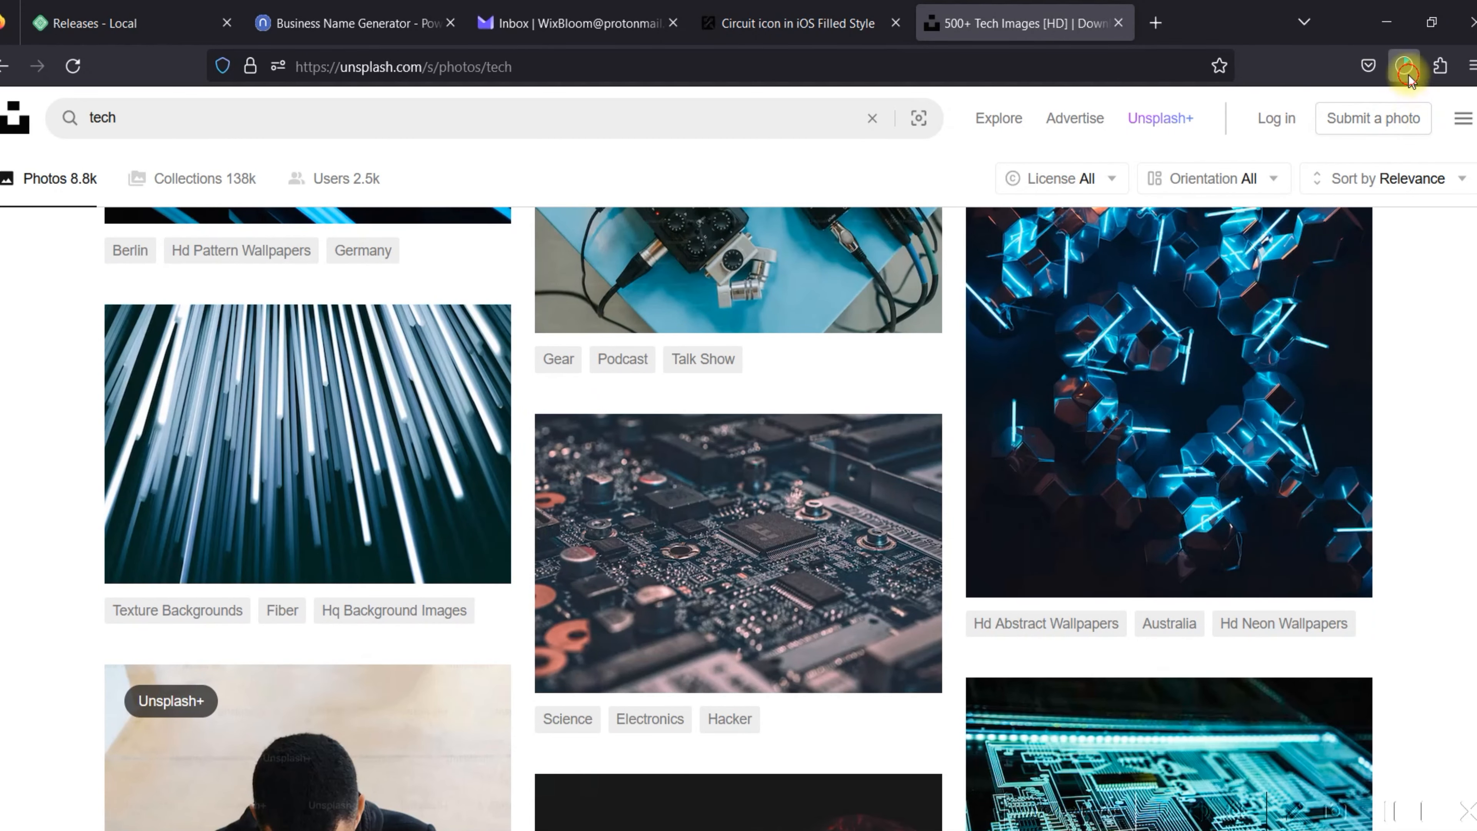
pyautogui.click(1406, 71)
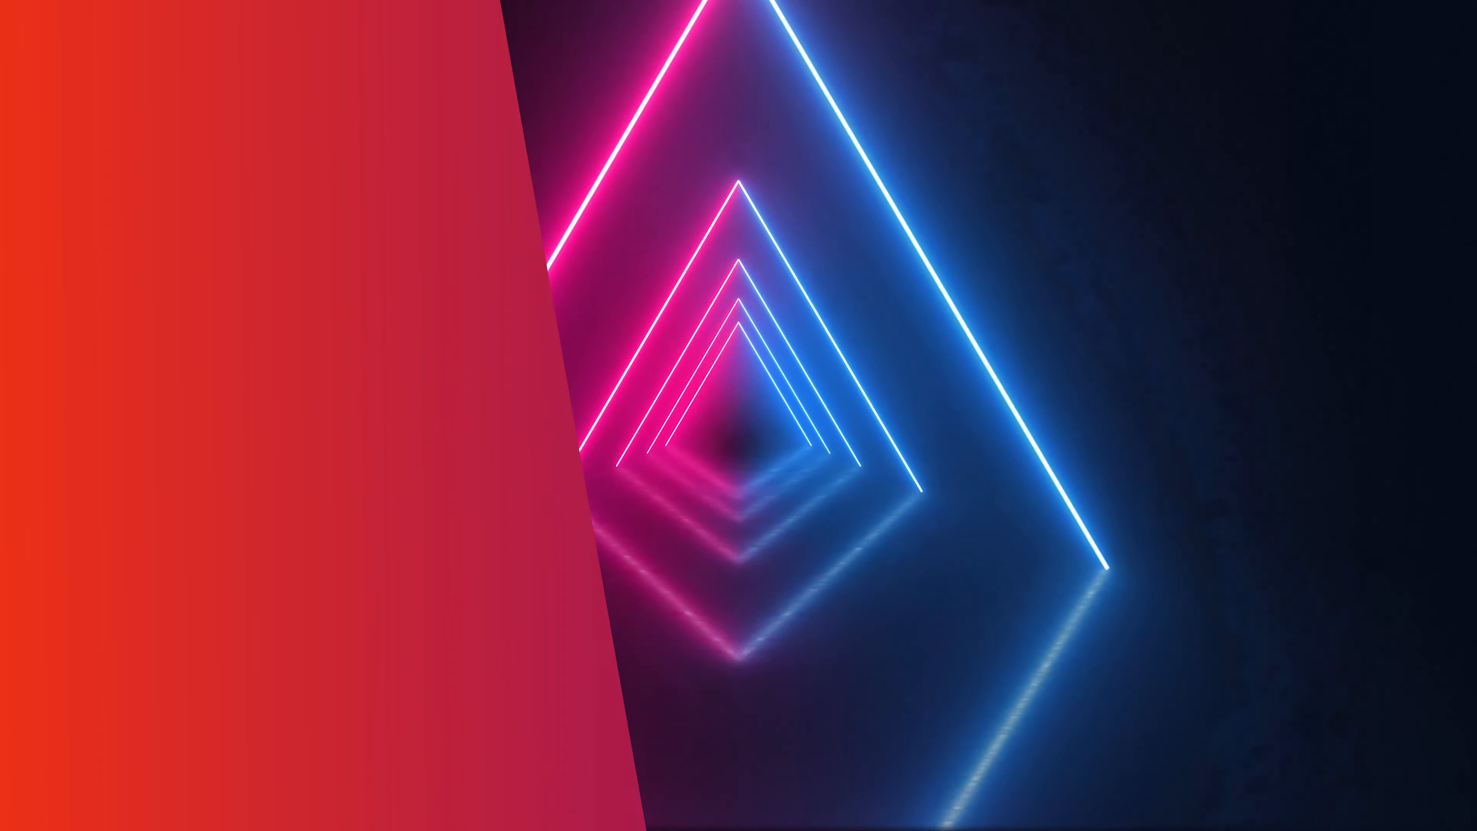